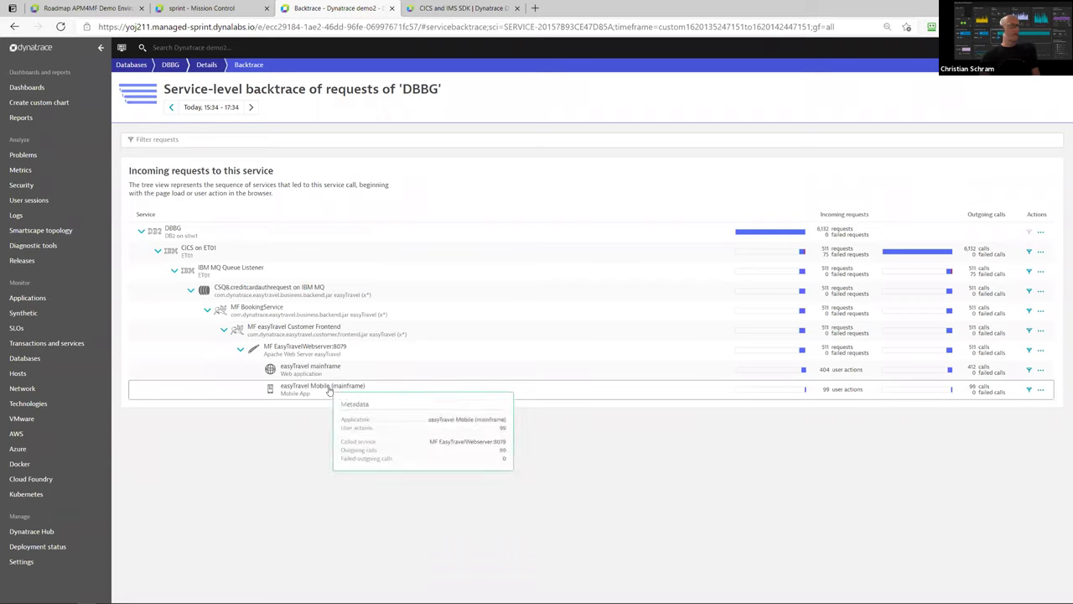
- Inspect the easyTravel web and mobile callers in the DBBG service-level backtrace, and return to the IBM zSeries Performance dashboard
mouse_move(987, 376)
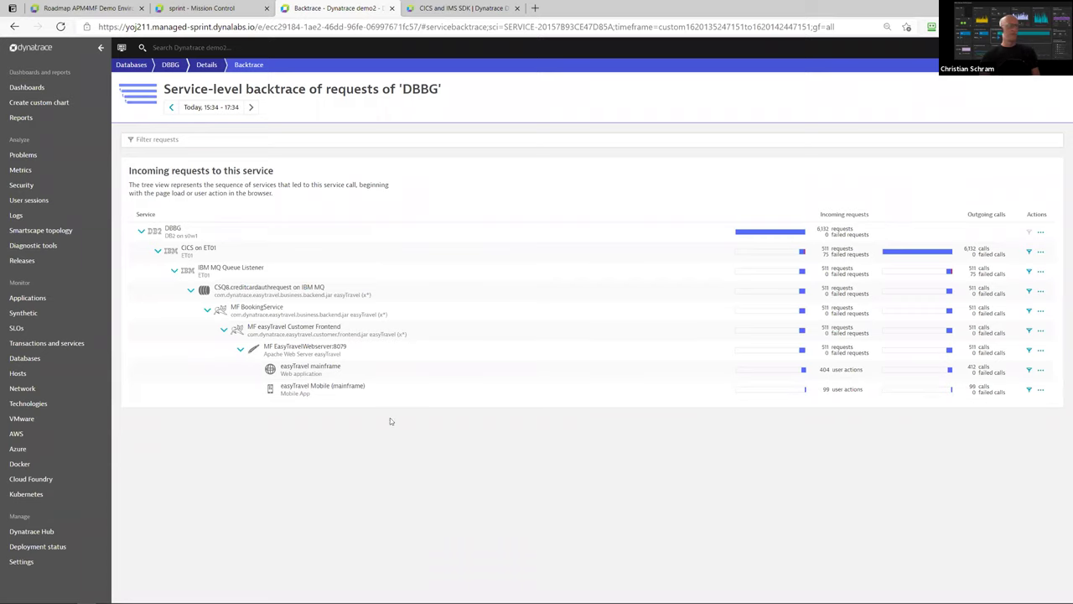
mouse_move(329, 372)
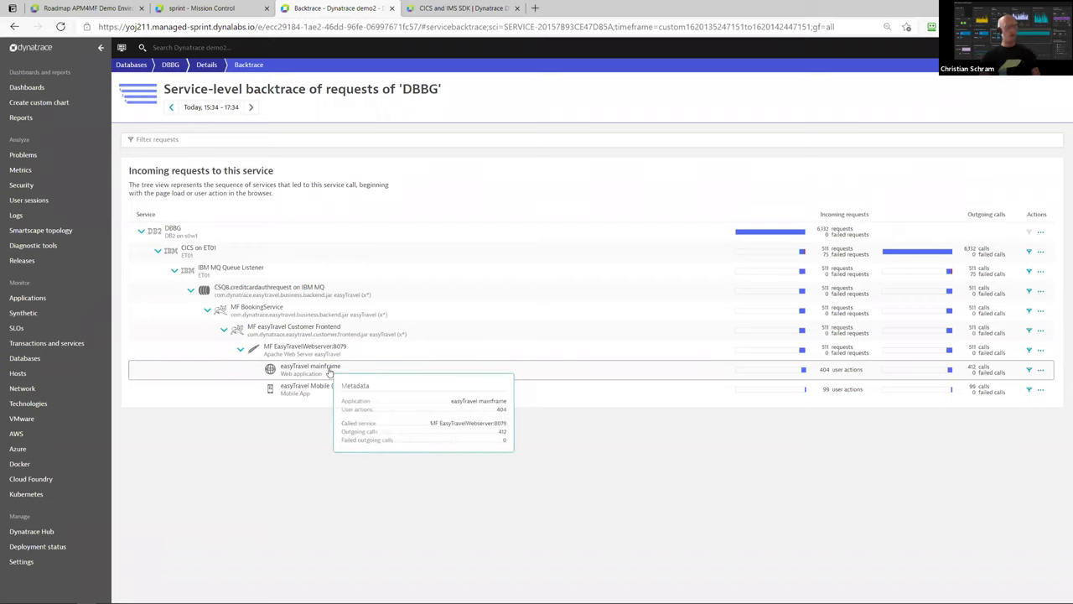
left_click(1041, 392)
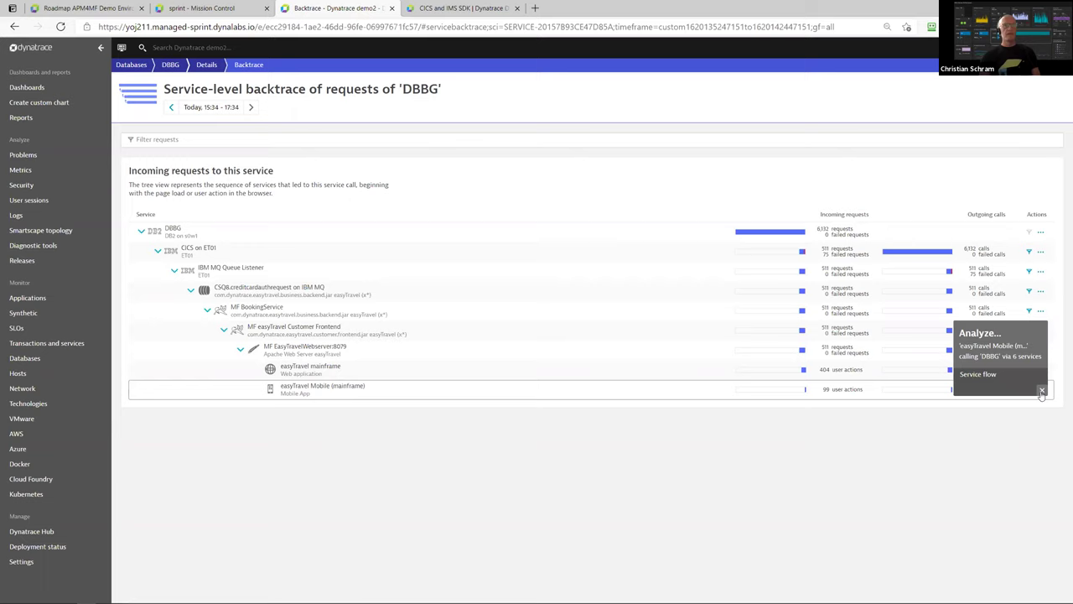
left_click(987, 376)
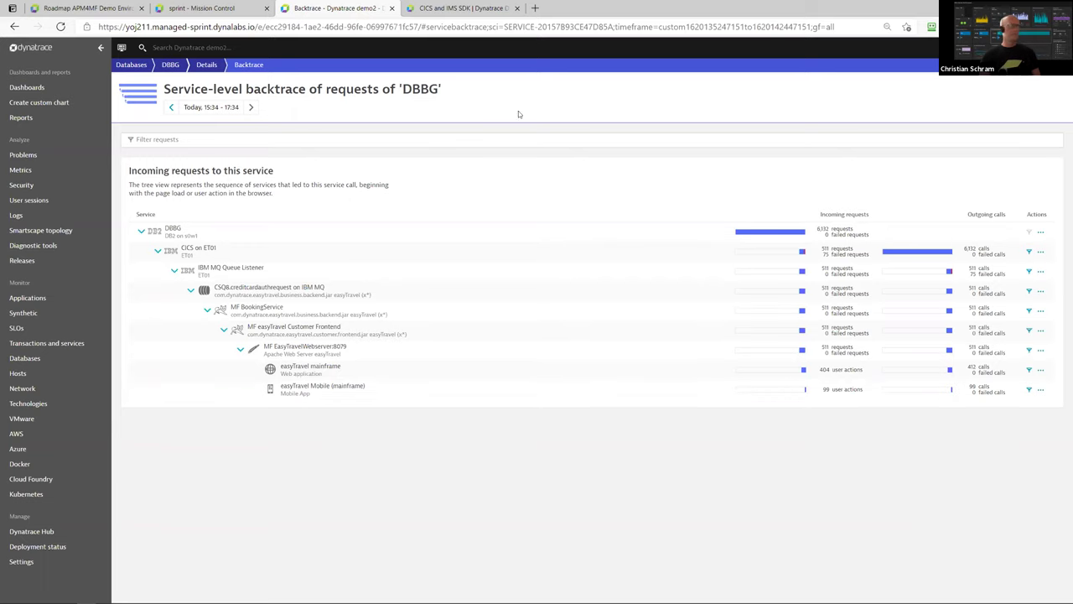
left_click(15, 26)
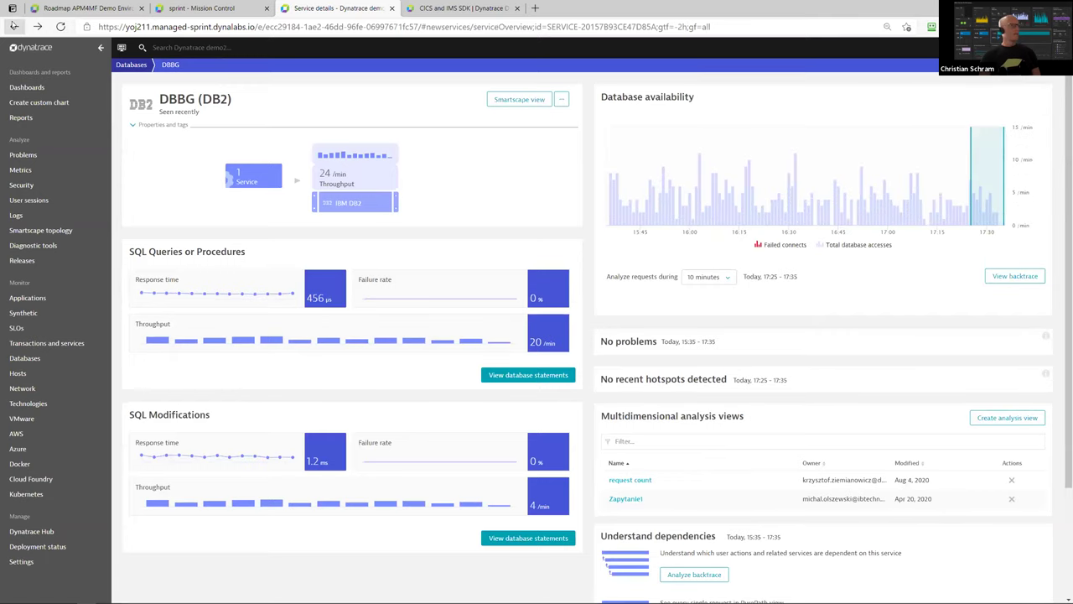
left_click(14, 26)
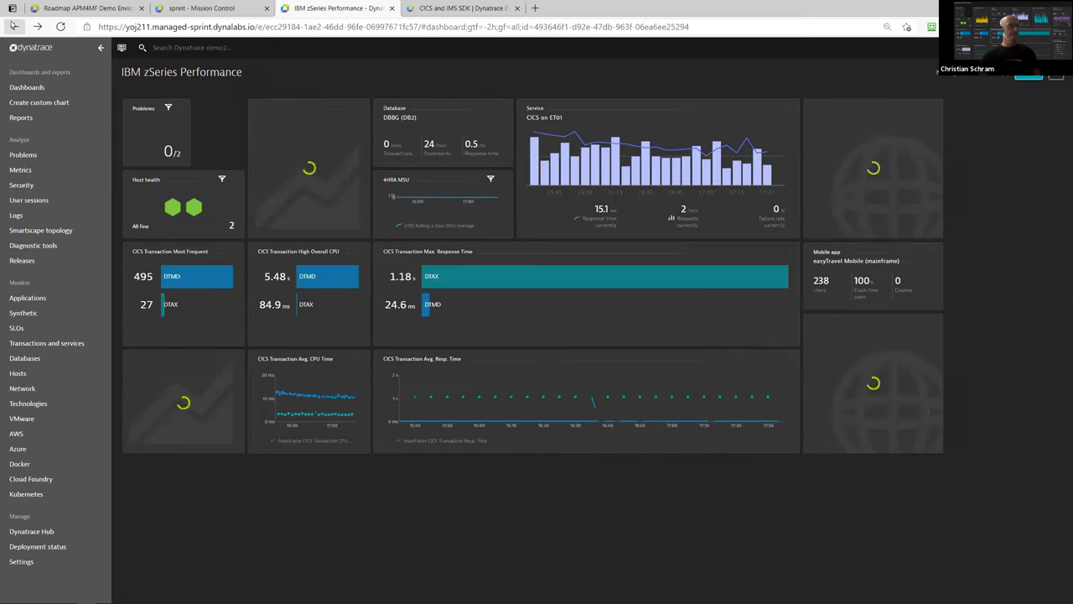
- Open the failure rate details of the CICS on ET01 service and select the failure rate increase event in the chart
left_click(666, 171)
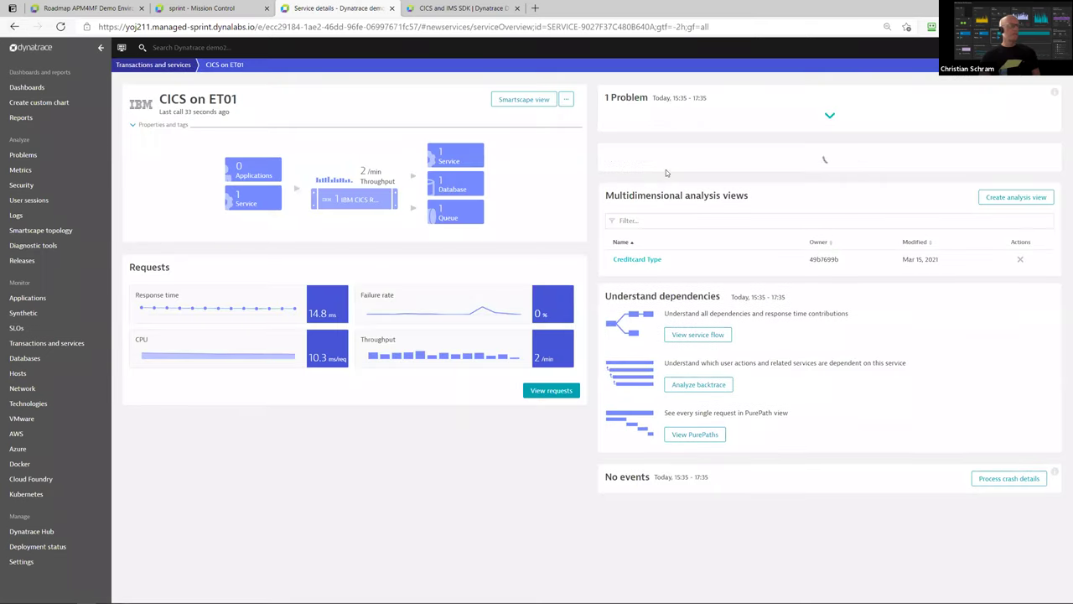
left_click(470, 312)
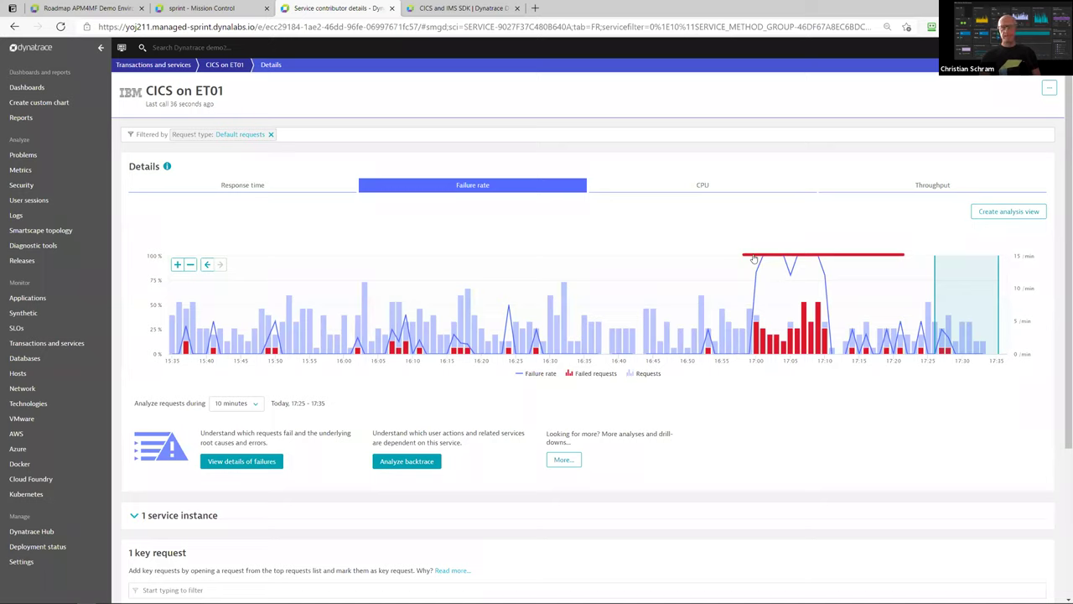
left_click(792, 256)
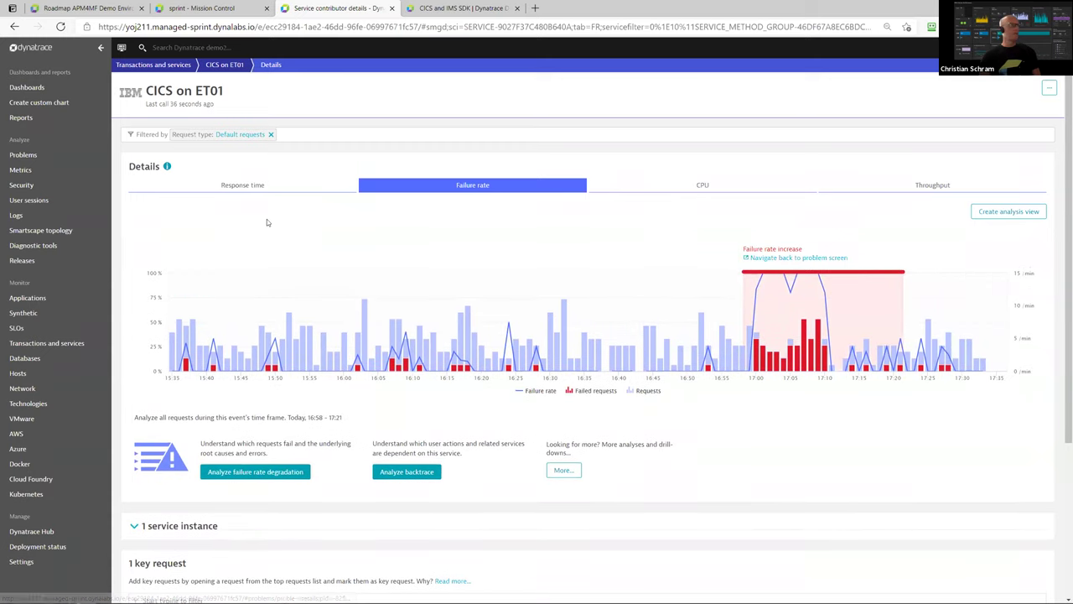
- From the IBM zSeries Performance dashboard's problems list, open the CICS on ET01 failure rate increase problem
left_click(121, 48)
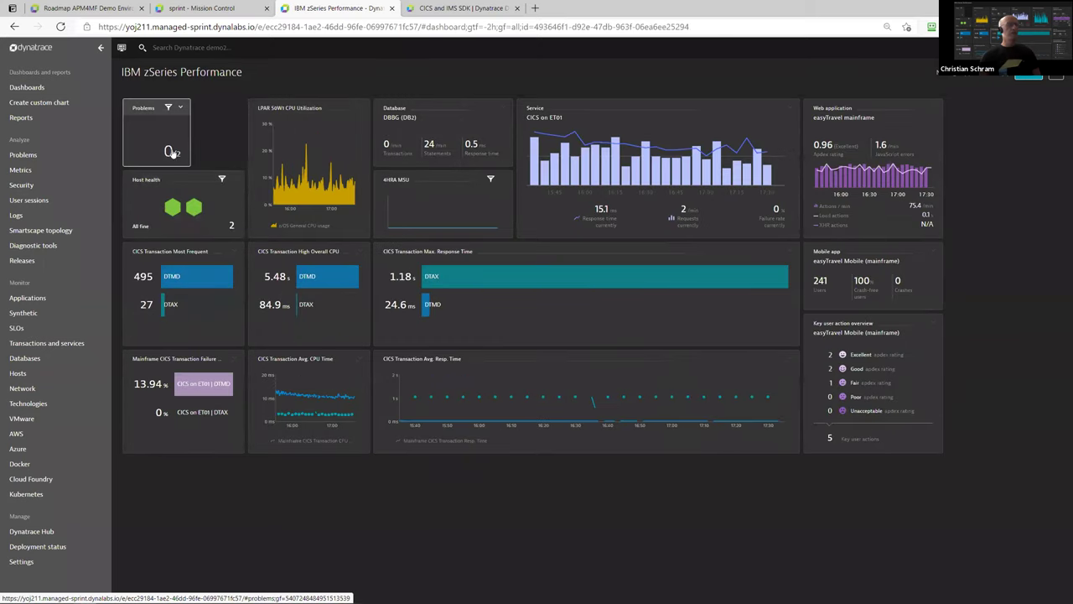
left_click(170, 152)
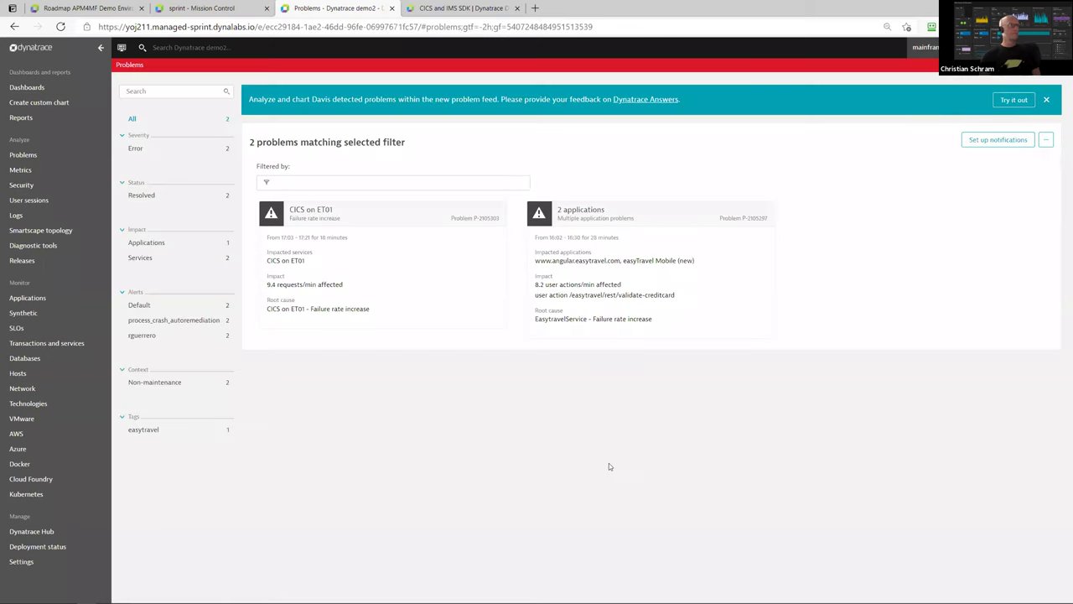
left_click(306, 258)
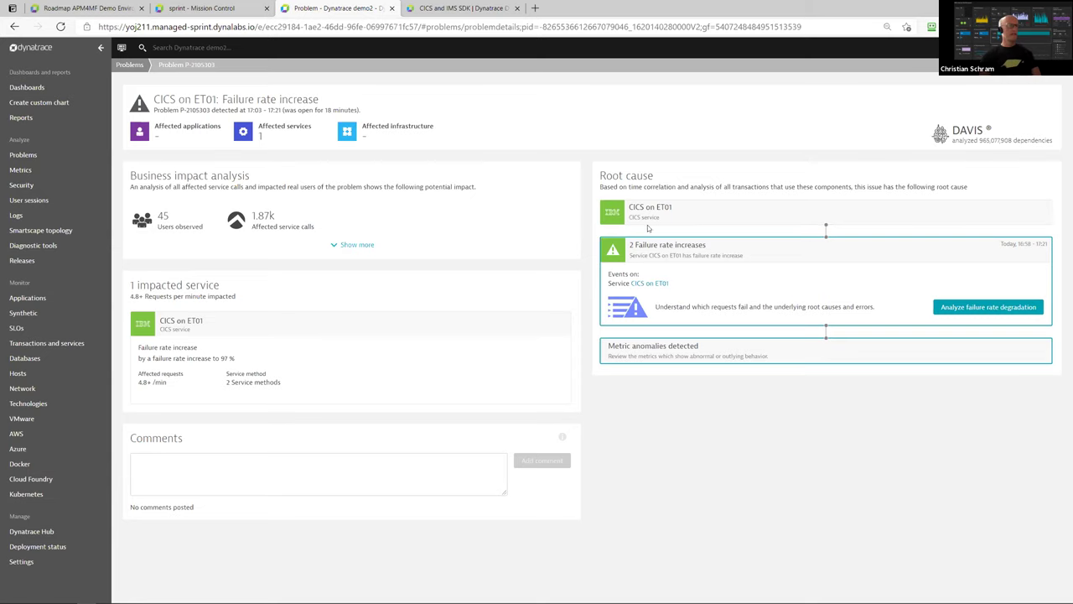
- Expand the problem's business impact analysis and view the impacted easyTravel Mobile (mainframe) user sessions, returning to the problem
left_click(334, 247)
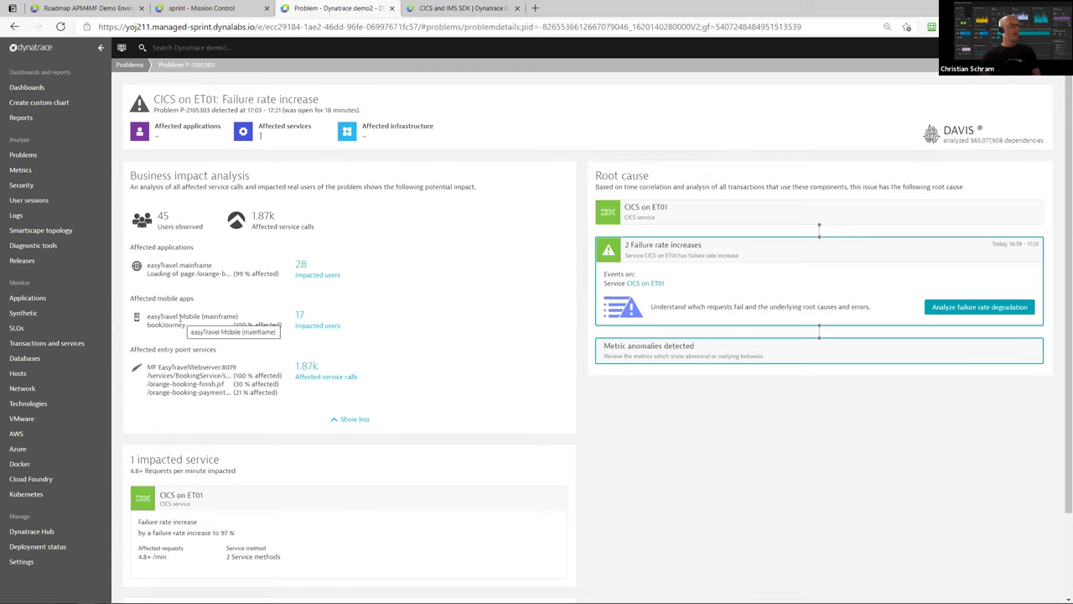
left_click(309, 328)
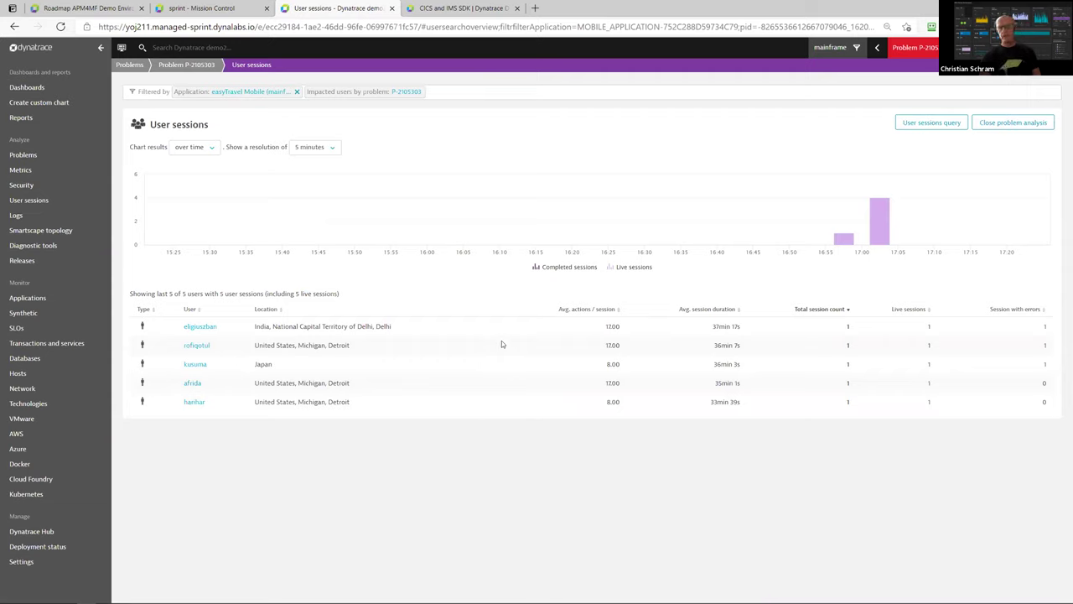
left_click(14, 26)
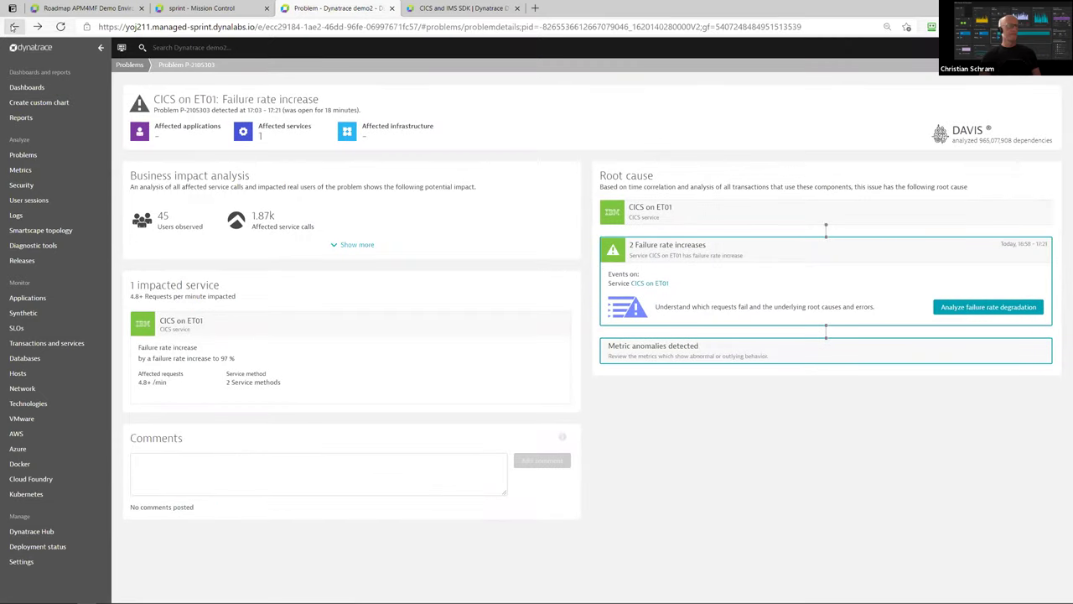
- Analyze the failure rate degradation of CICS on ET01 and examine the requests and root causes for CCCheck_Exception
left_click(979, 307)
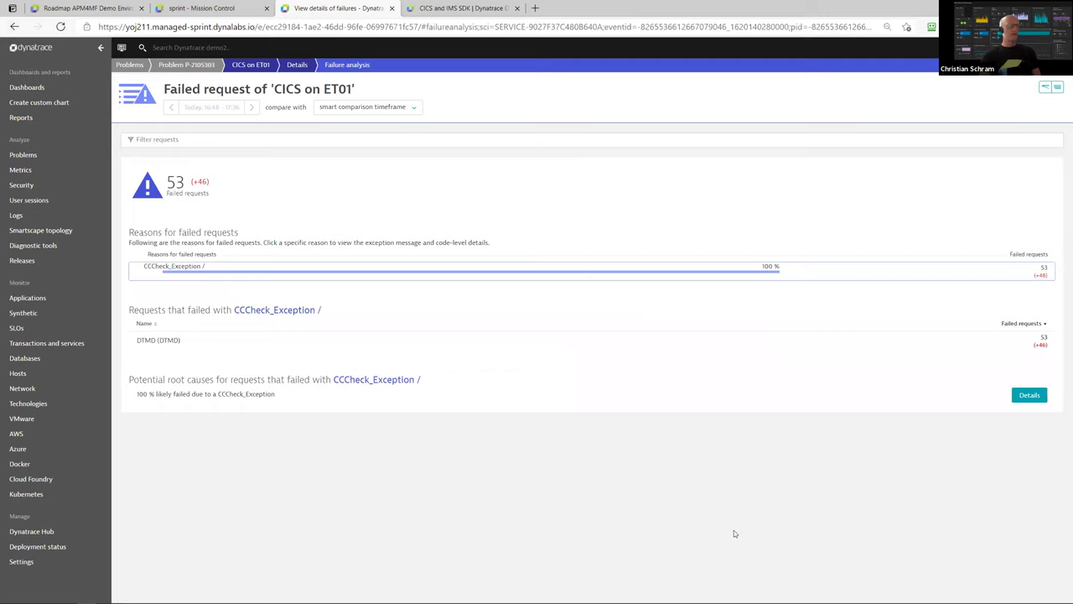
left_click(466, 274)
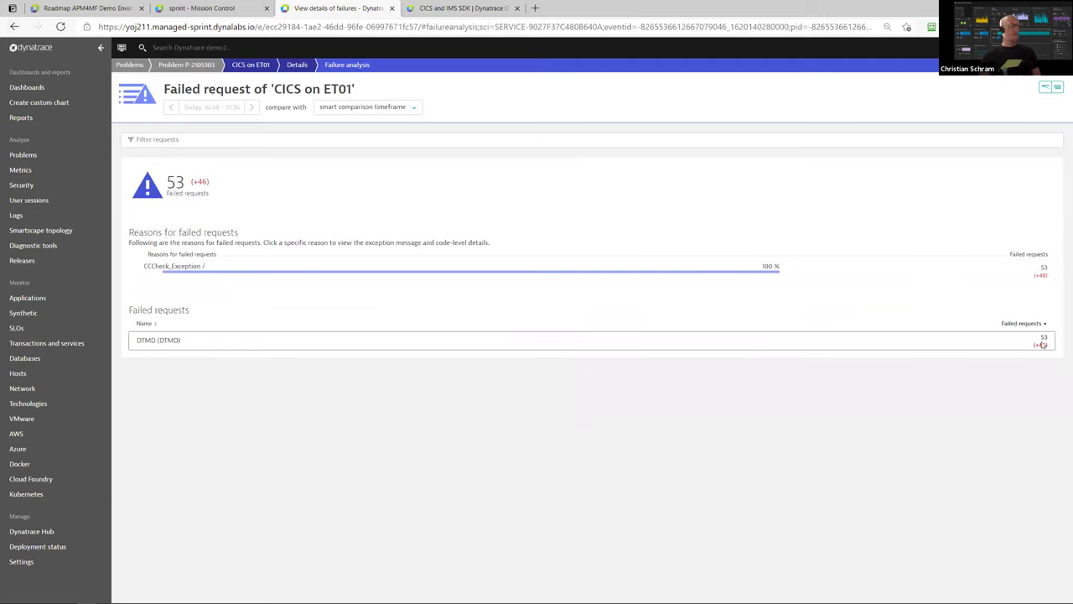
left_click(738, 270)
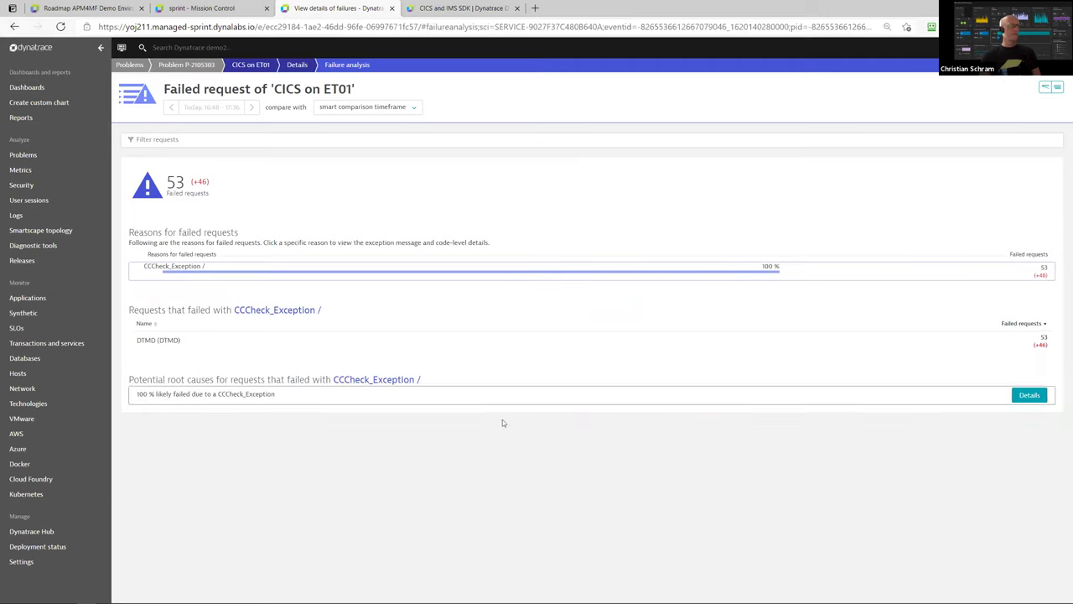
- List the failed CICS on ET01 PurePaths and inspect the most recent DTMD PurePath's request attributes, returning to the list
left_click(1046, 90)
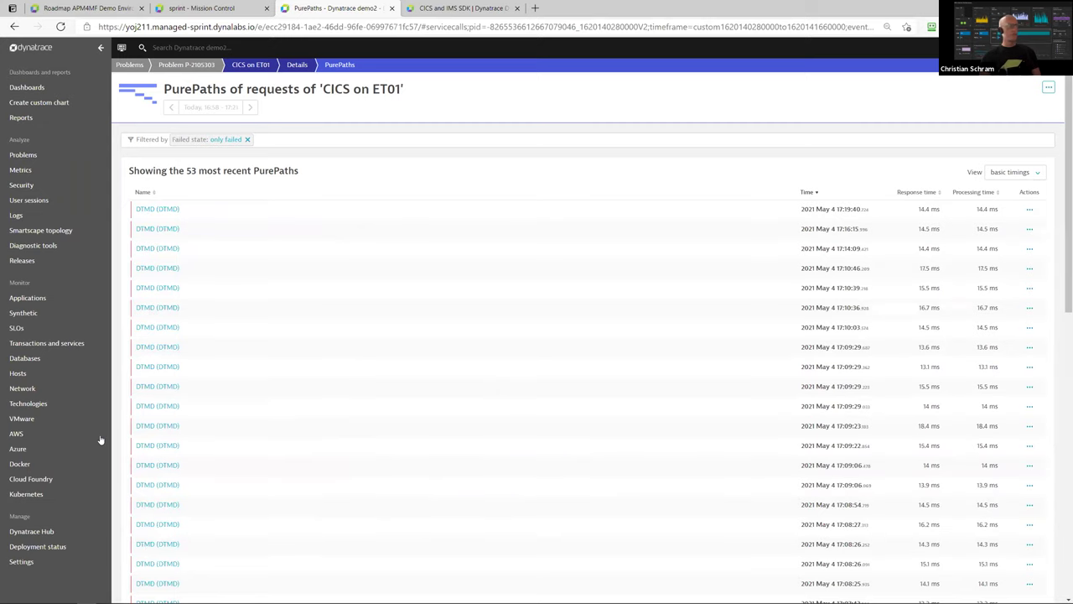
left_click(155, 209)
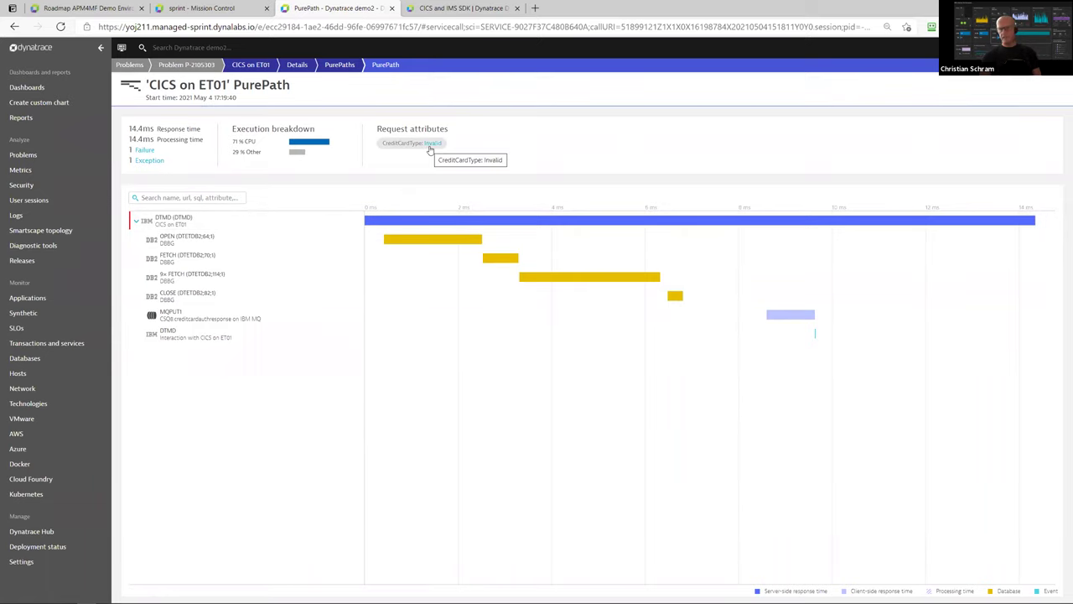
left_click(14, 28)
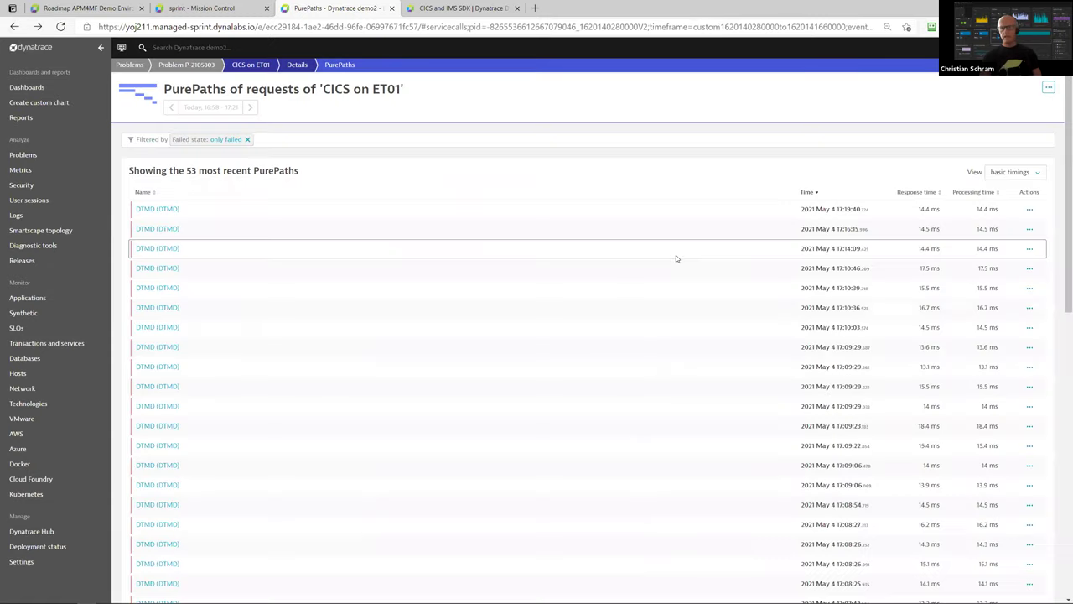
- Switch to the wc3270 terminal session showing the ISPF Primary Option Menu and open the Data Set List Utility with option 3.4
mouse_move(672, 261)
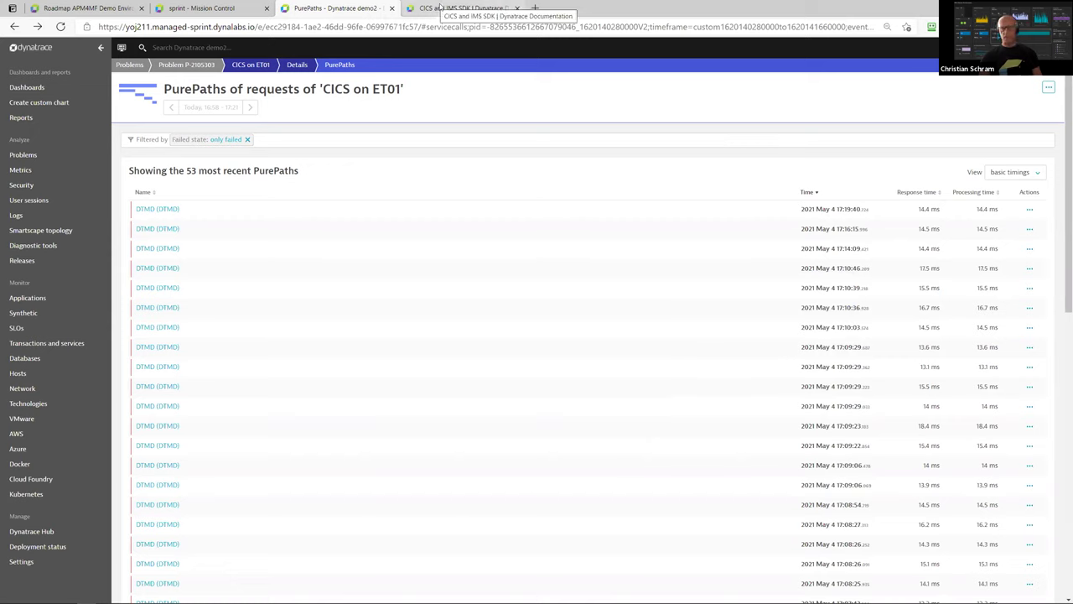
mouse_move(165, 599)
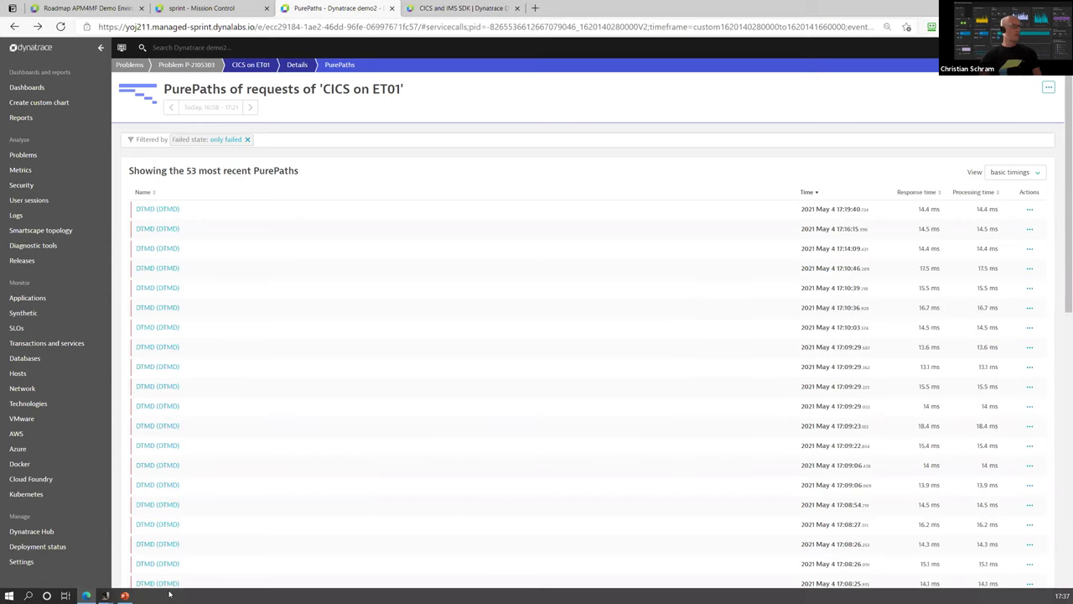
mouse_move(124, 594)
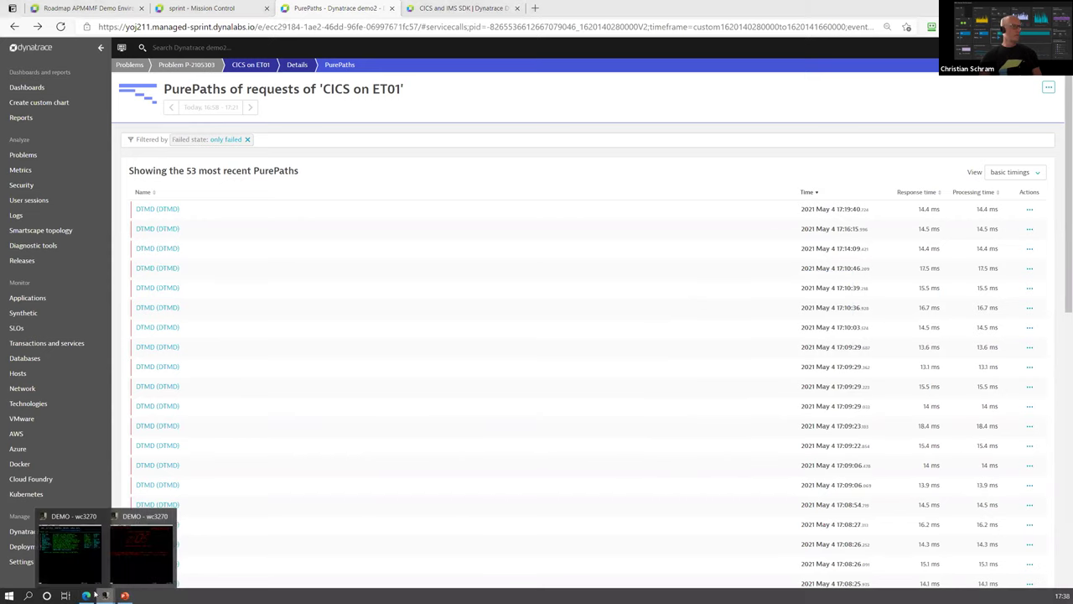
left_click(69, 567)
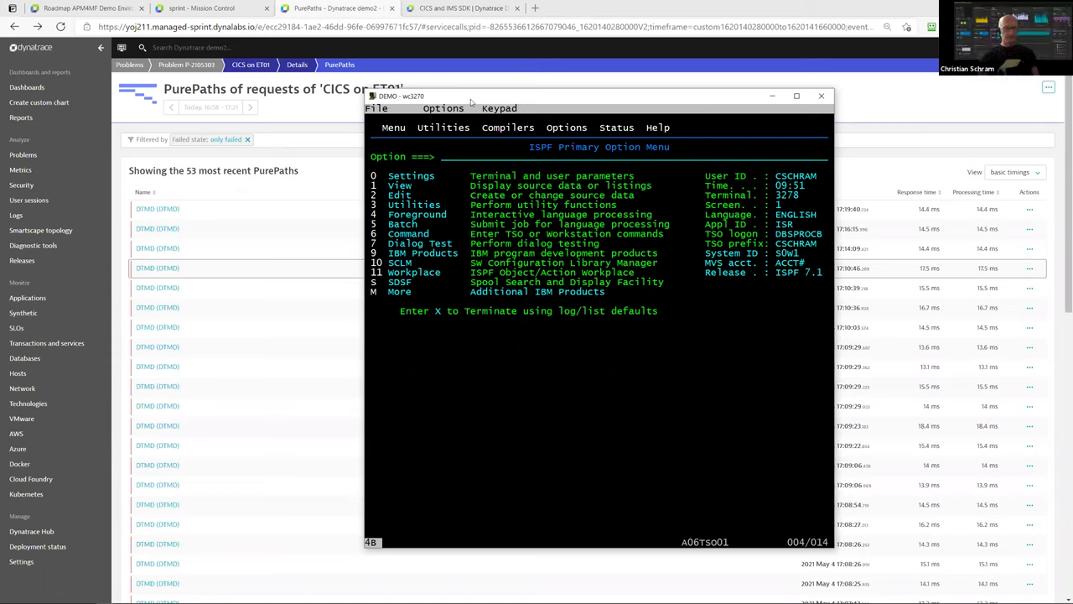
type("3.4")
key("Return")
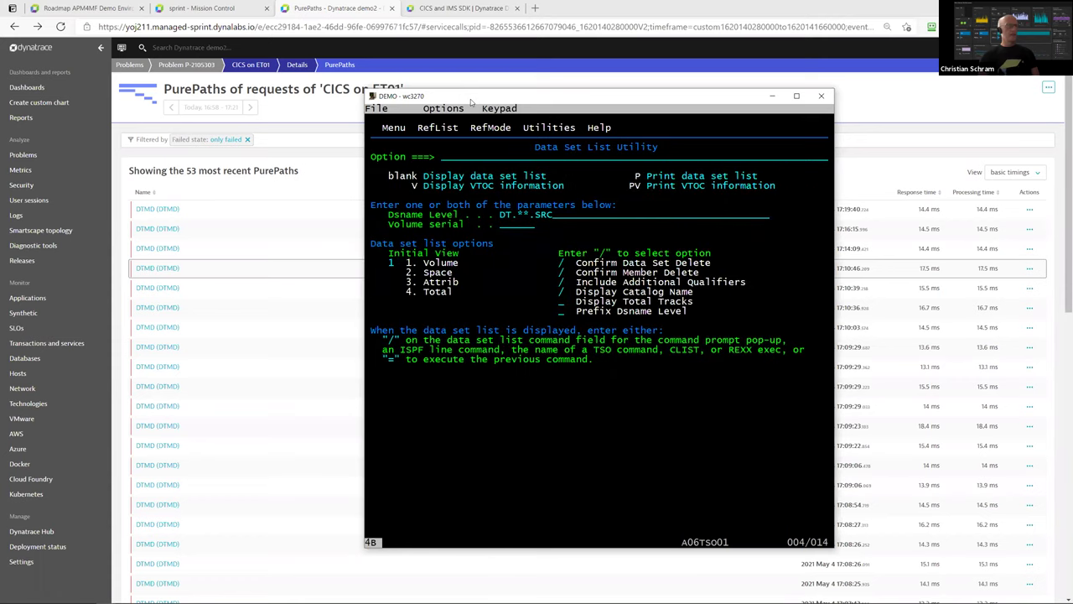
- List the data sets matching DT.**.SRC and open DT.COBOL.SRC in edit mode
key("Down")
key("Down")
key("Down")
key("Down")
key("Down")
key("Down")
key("Tab")
key("Return")
key("Down")
key("Down")
key("Down")
key("shift+Tab")
type("e")
key("Return")
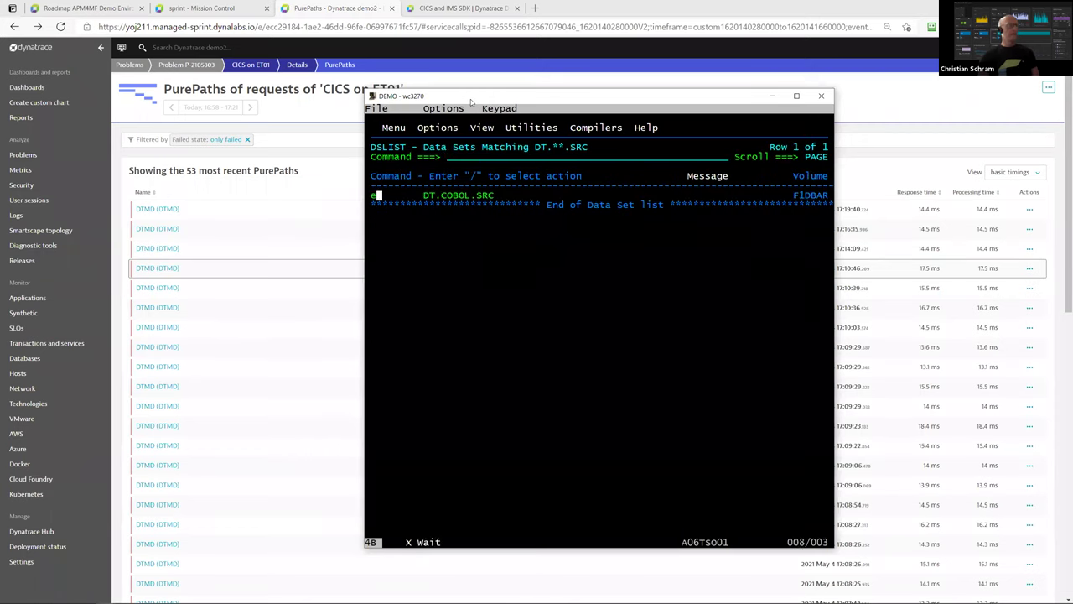
- Open member TDMD of DT.COBOL.SRC in the editor
key("Down")
key("Down")
key("Down")
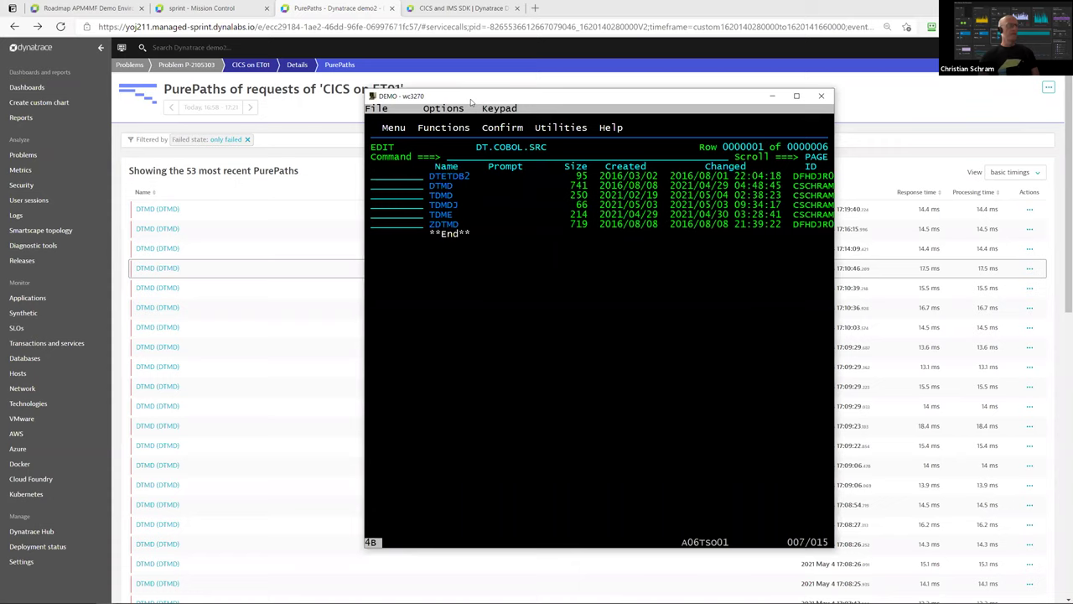
key("Down")
key("Down")
key("Up")
key("shift+Tab")
type("e")
key("Return")
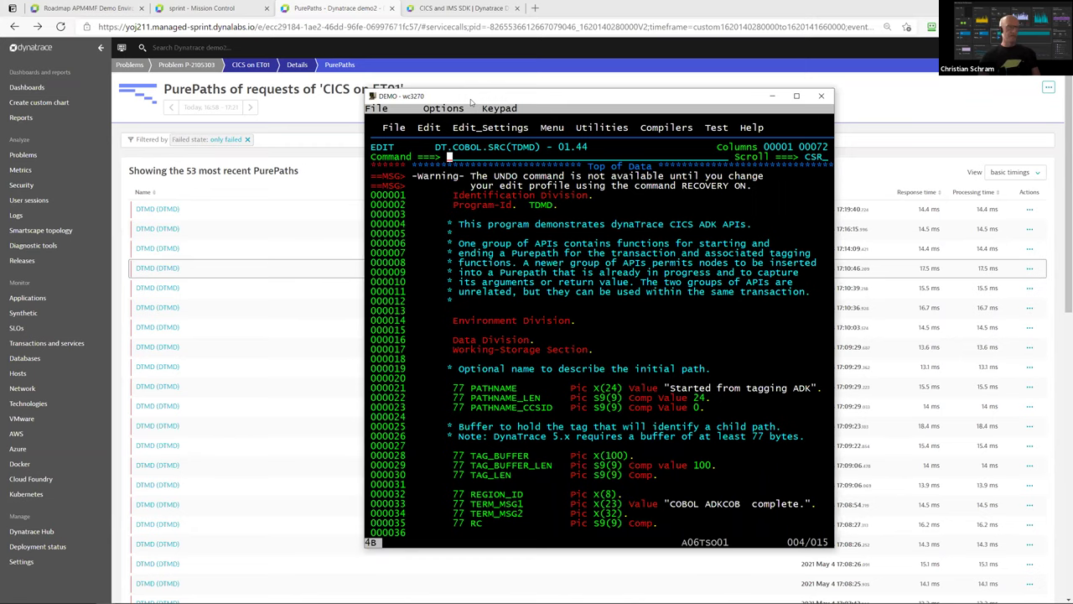
- Examine the TDMD COBOL source for the Dynatrace API calls that capture CreditCardType and payment amount and create the PurePath exception
key("F8")
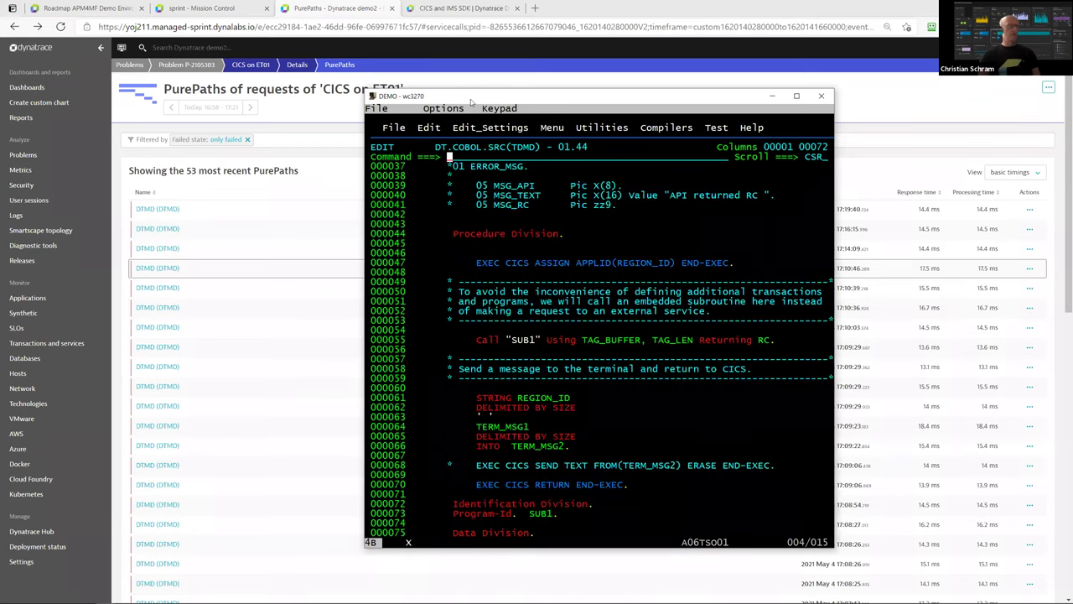
key("F8")
key("F8")
key("F8")
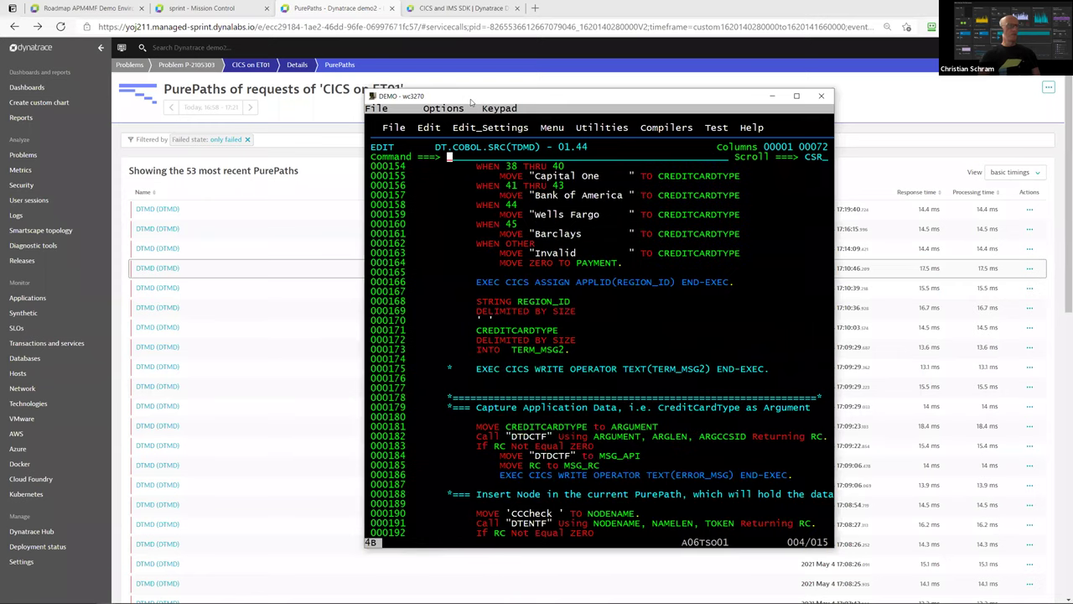
key("F8")
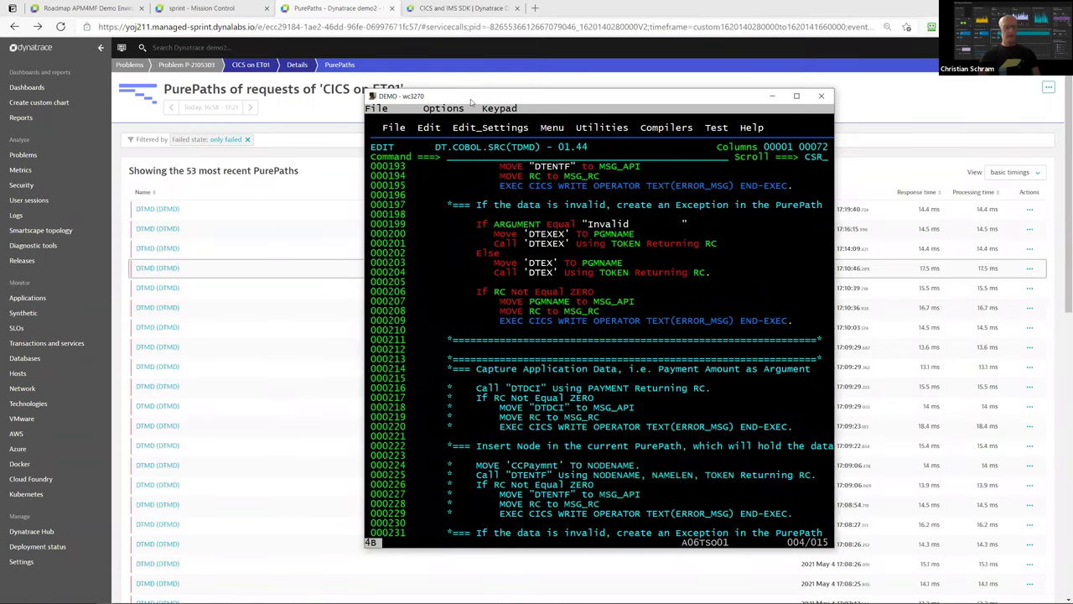
key("F8")
key("F8")
key("F7")
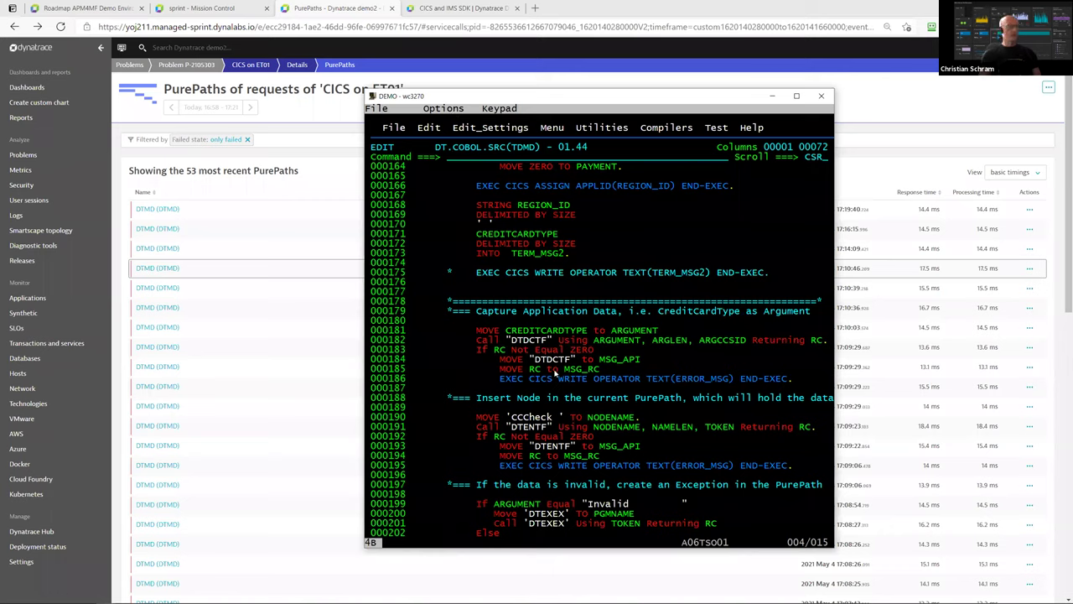
key("F8")
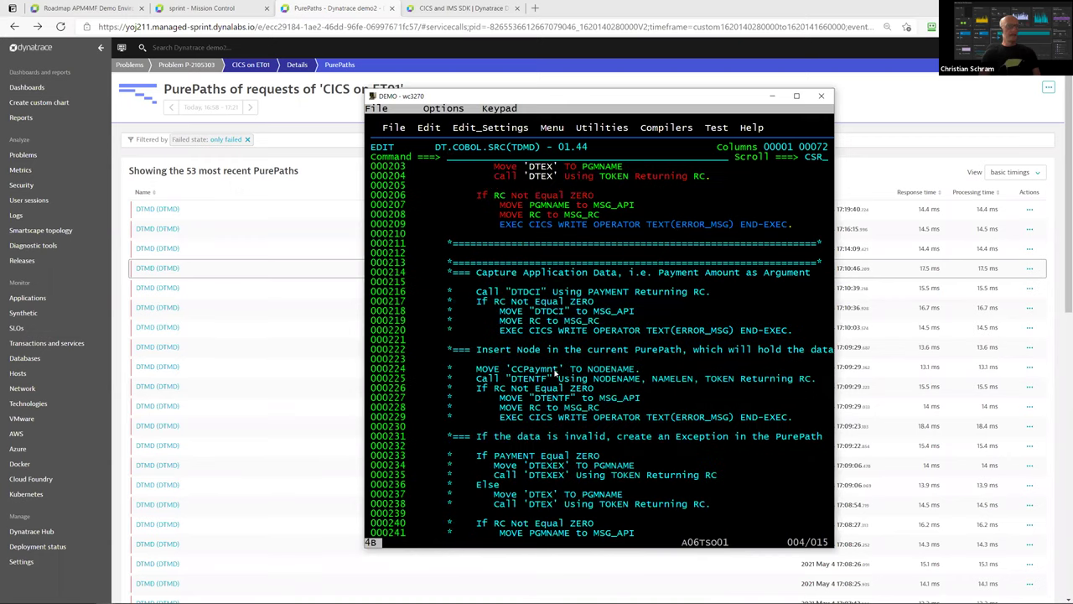
scroll(554, 374, "down", 2)
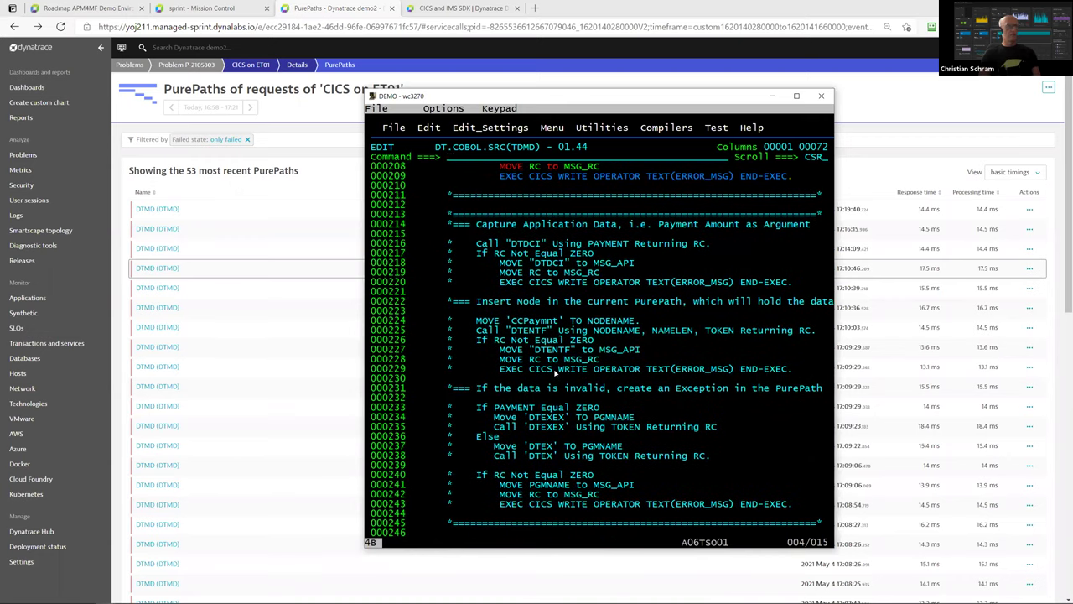
- Split the ISPF screen and return to the TDMD edit session
key("F2")
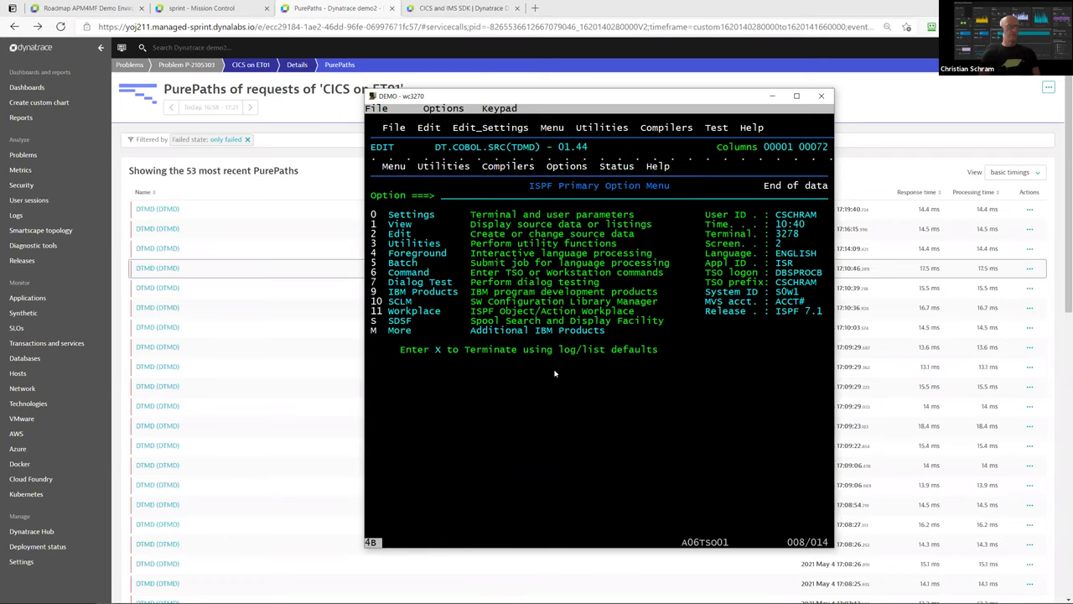
key("F9")
key("Return")
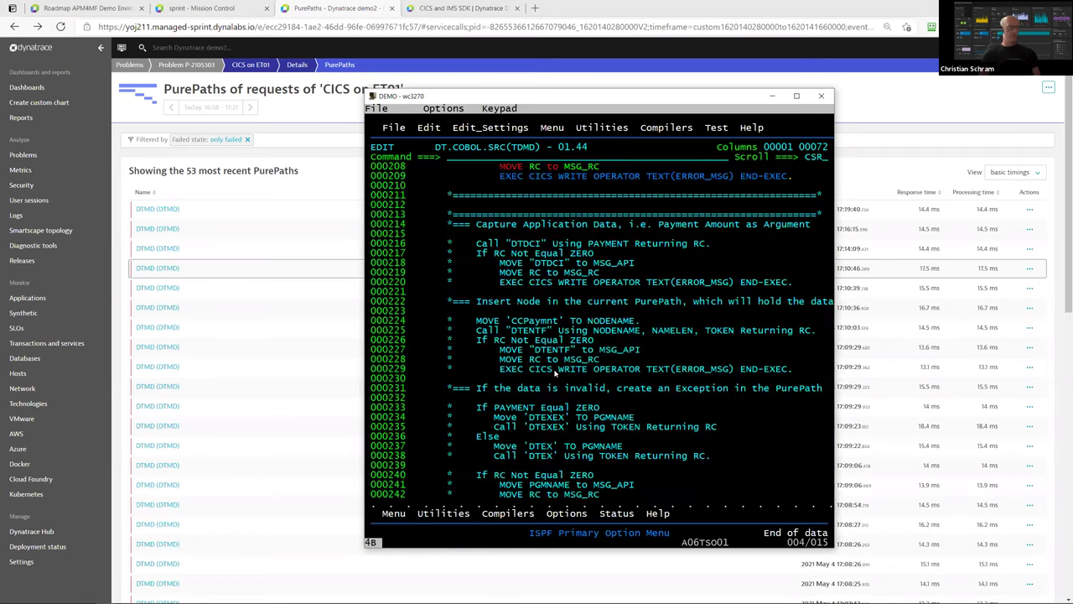
- Uncomment the DTDCI call block that captures the payment amount, lines 216 to 220 of TDMD
left_click(449, 246)
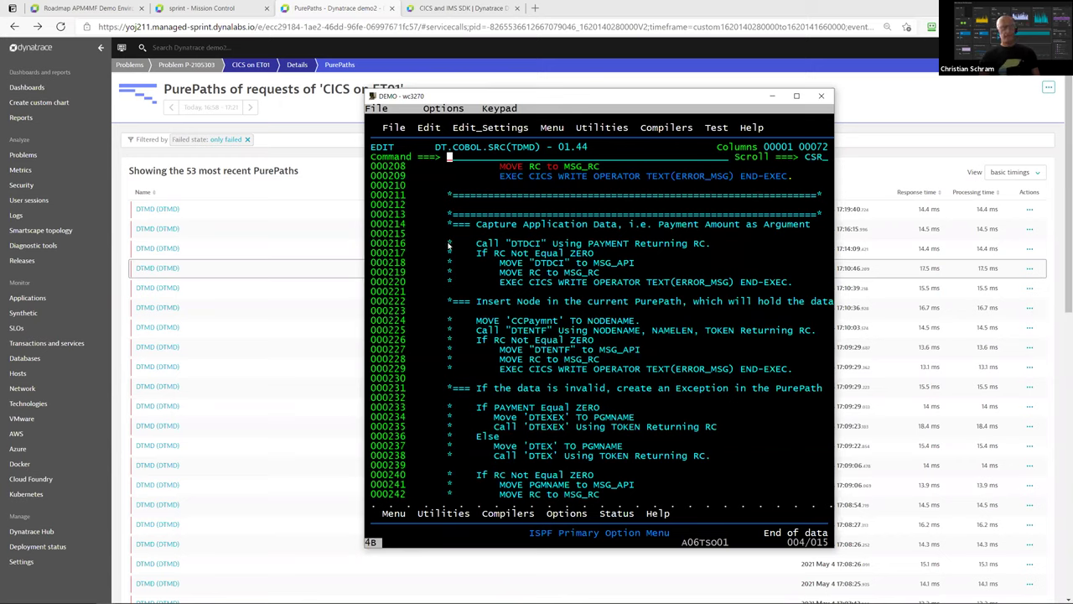
left_click(476, 267)
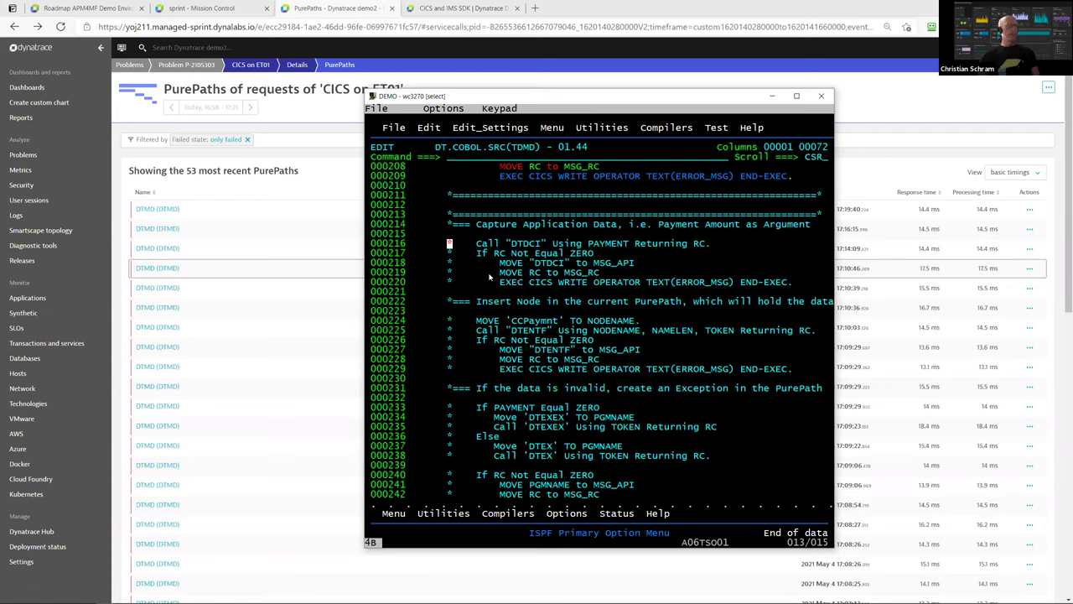
key("Right")
key("Down")
key("Down")
key("Down")
key("Down")
key("Return")
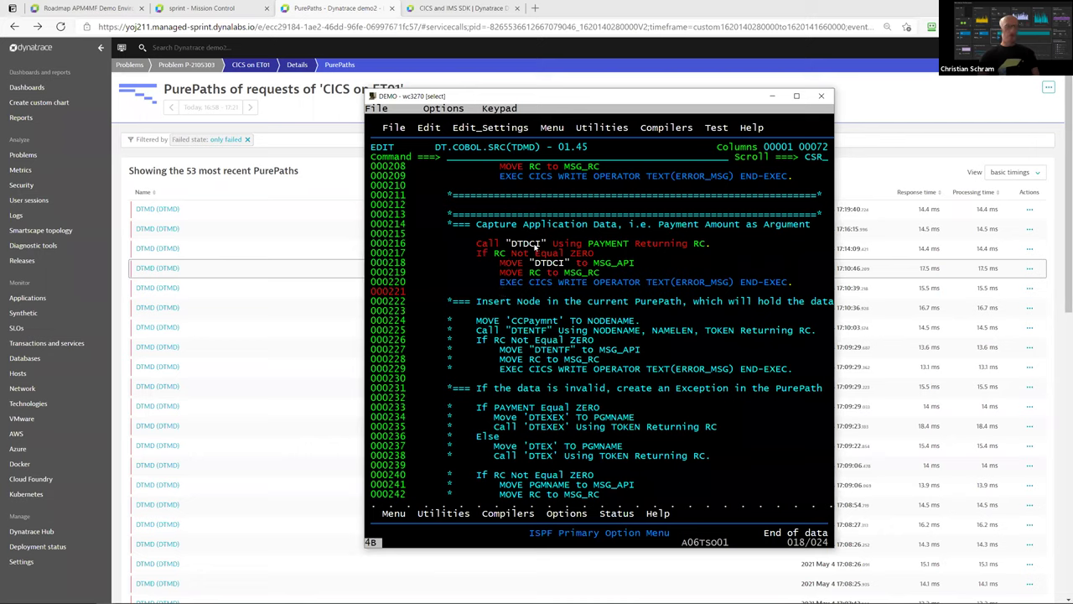
- Uncomment the DTENTF block that inserts the CCPaymnt node in the PurePath, lines 224 to 229
key("Left")
key("Left")
key("Left")
key("Left")
key("Left")
key("Left")
key("Left")
key("Left")
key("Down")
key("Down")
key("Down")
key("Down")
key("Right")
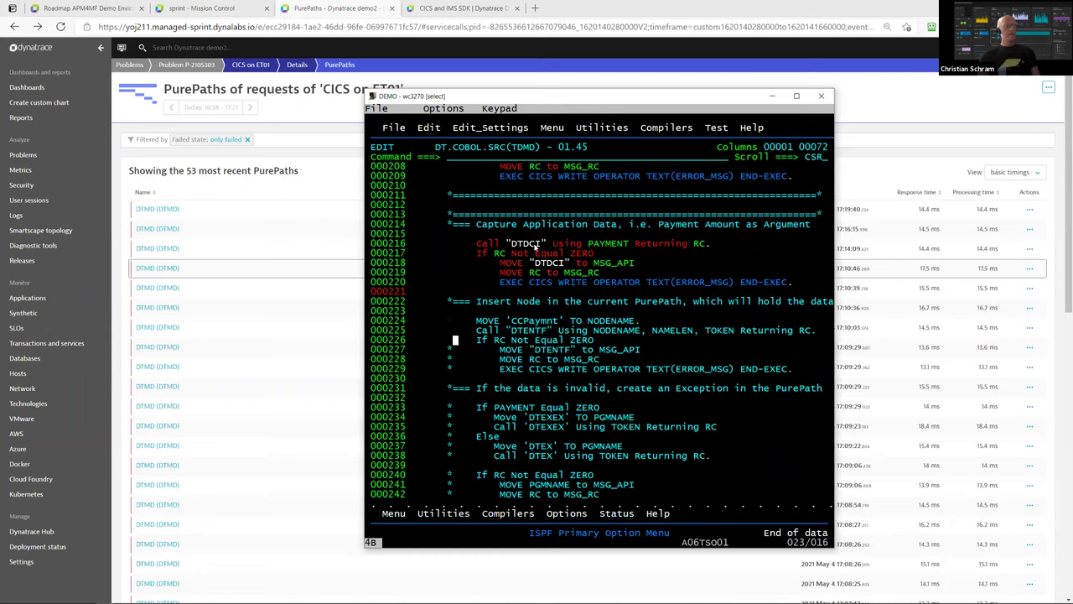
key("Down")
key("Return")
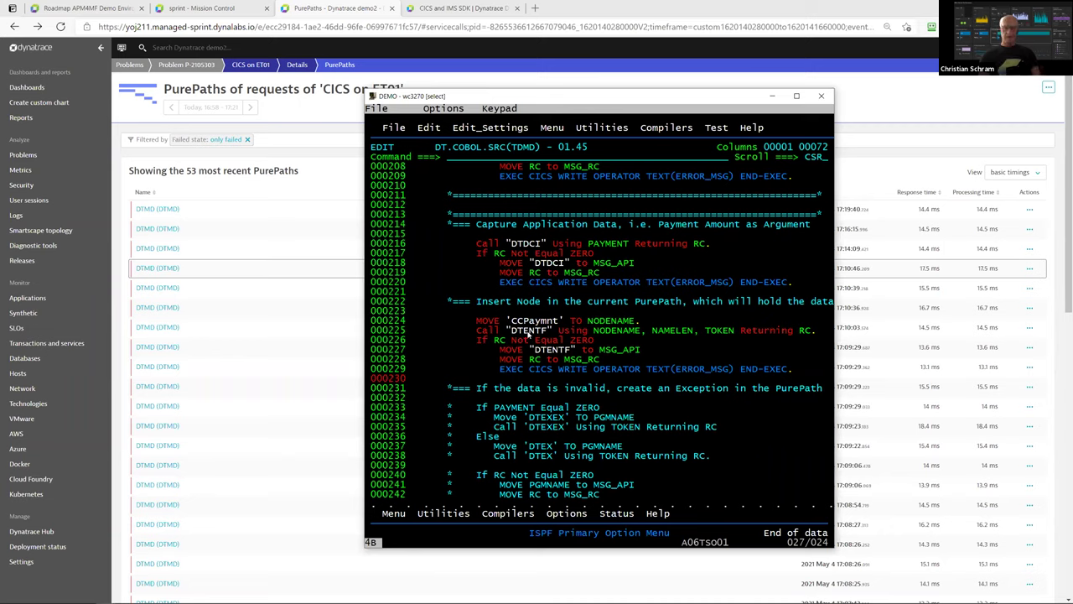
- Uncomment the DTEXEX and DTEX block that creates the PurePath exception, lines 233 to 243
key("Down")
key("Down")
key("Down")
key("Left")
key("Left")
key("Left")
key("Left")
key("Left")
key("Left")
key("Left")
key("Left")
key("Left")
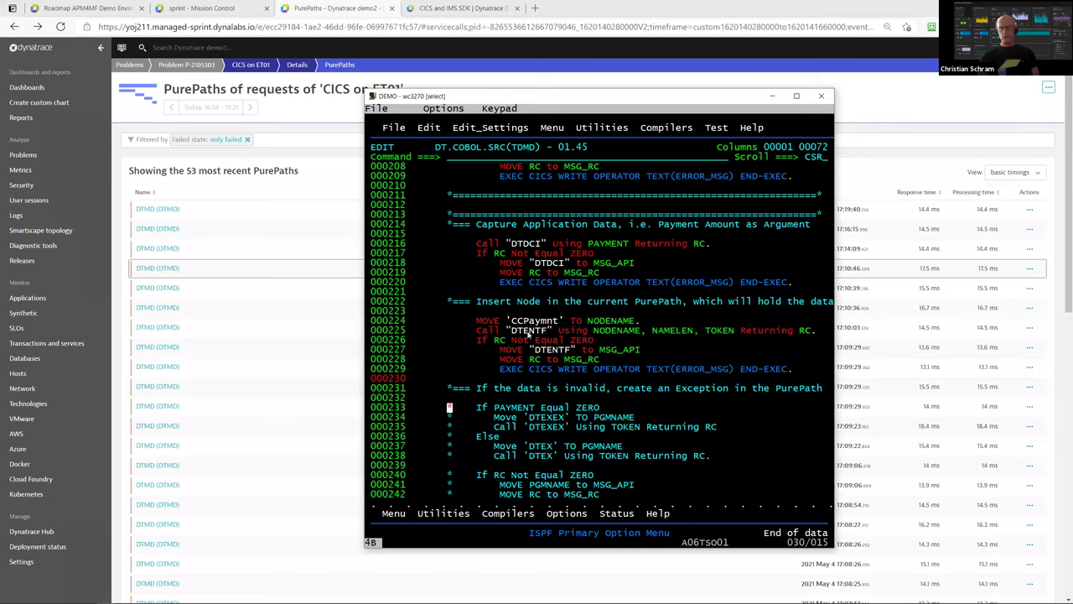
key("Right")
key("Down")
key("Down")
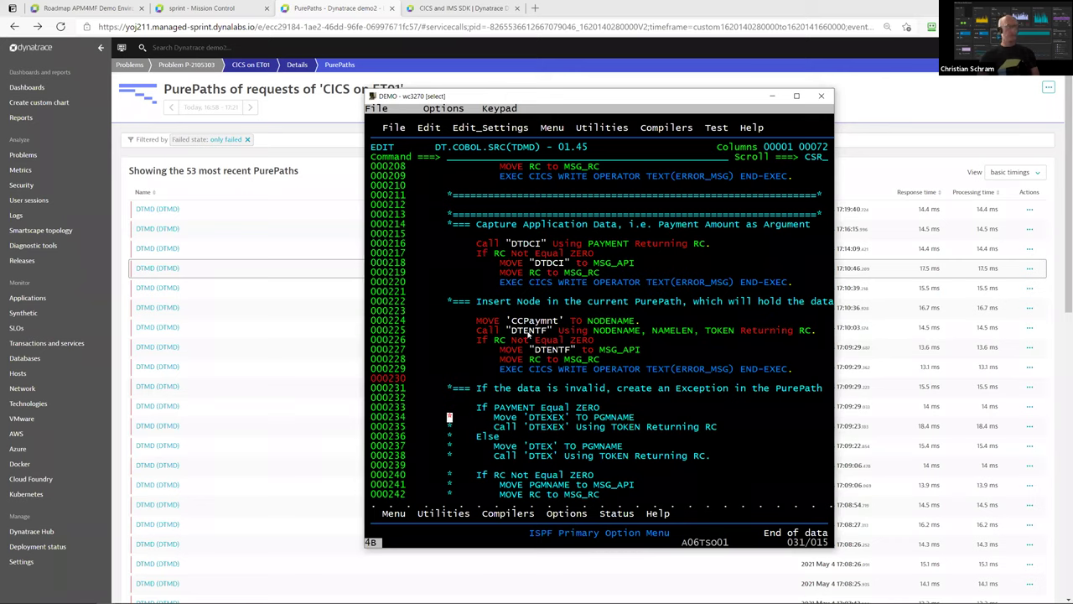
key("Left")
key("Down")
key("Left")
key("Down")
key("Left")
key("Left")
key("Down")
key("Left")
key("Down")
key("Down")
key("Left")
key("Return")
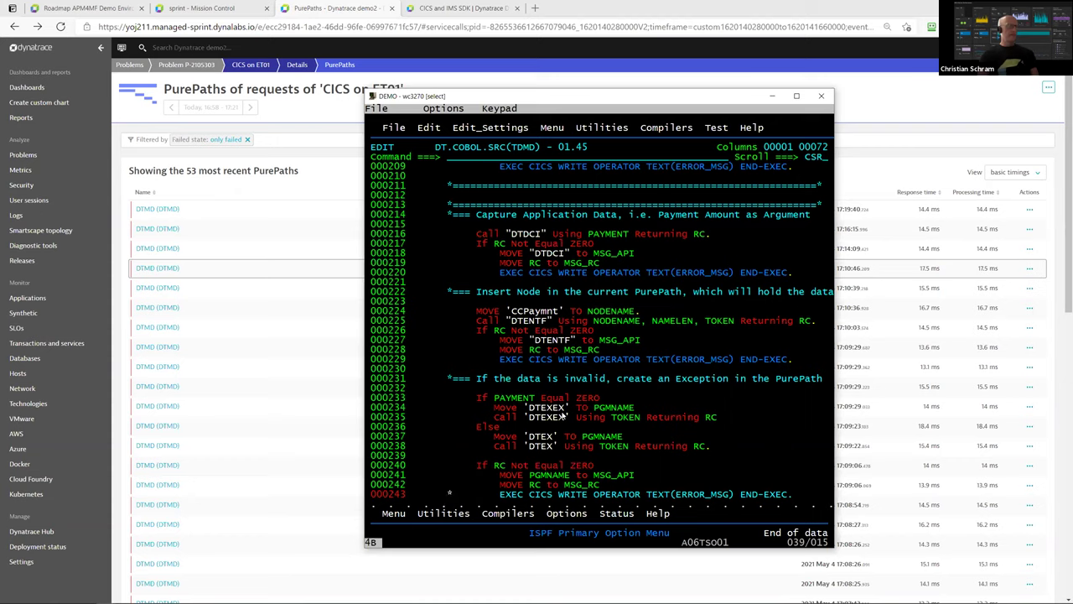
key("Return")
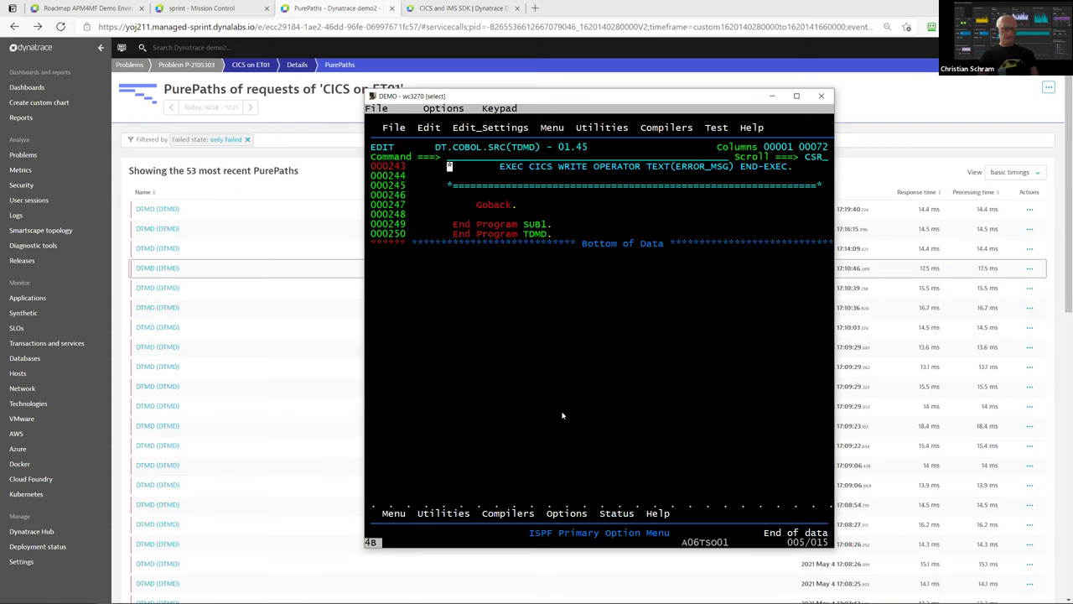
key("F7")
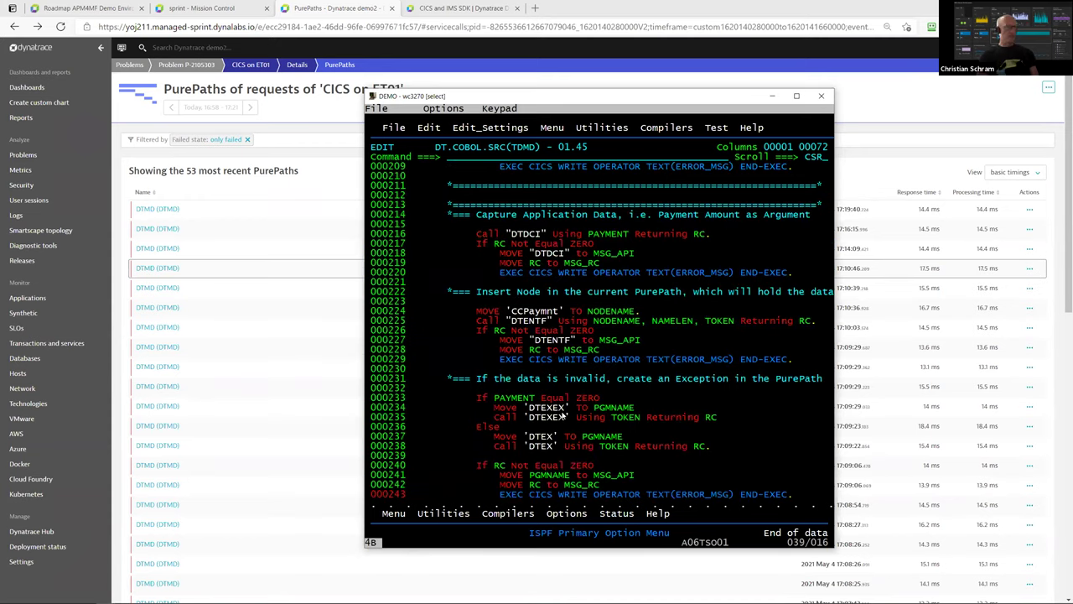
left_click(474, 177)
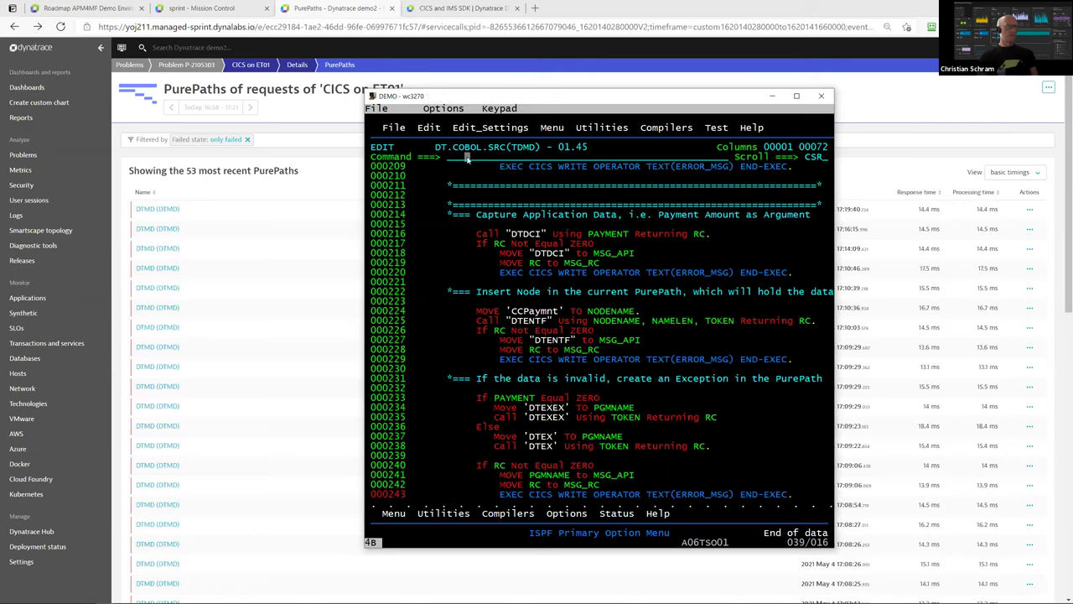
- Save member TDMD and return to the DT.COBOL.SRC member list
key("F8")
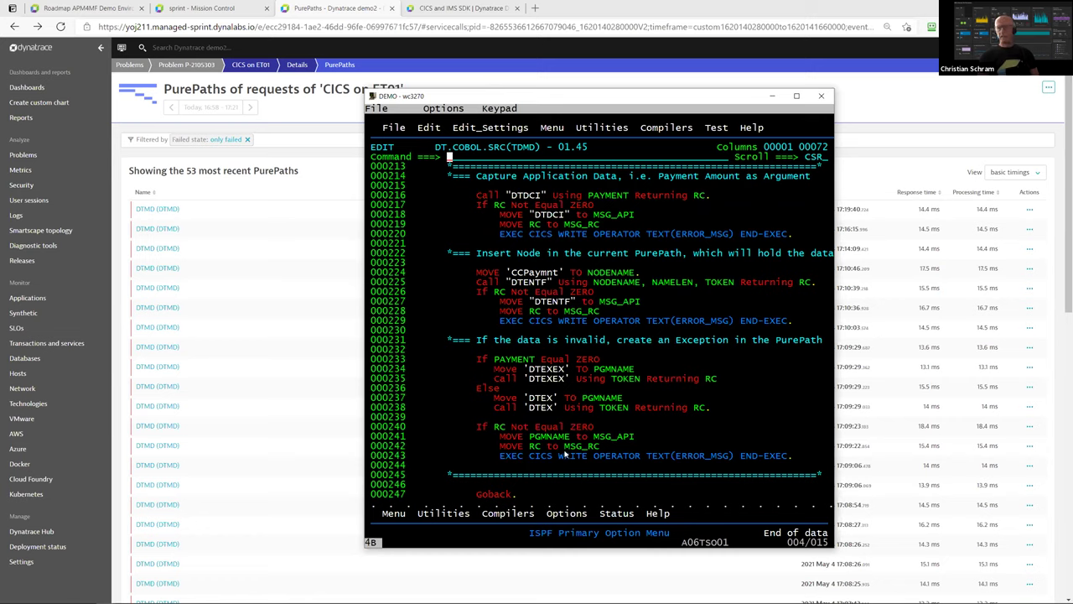
type("s")
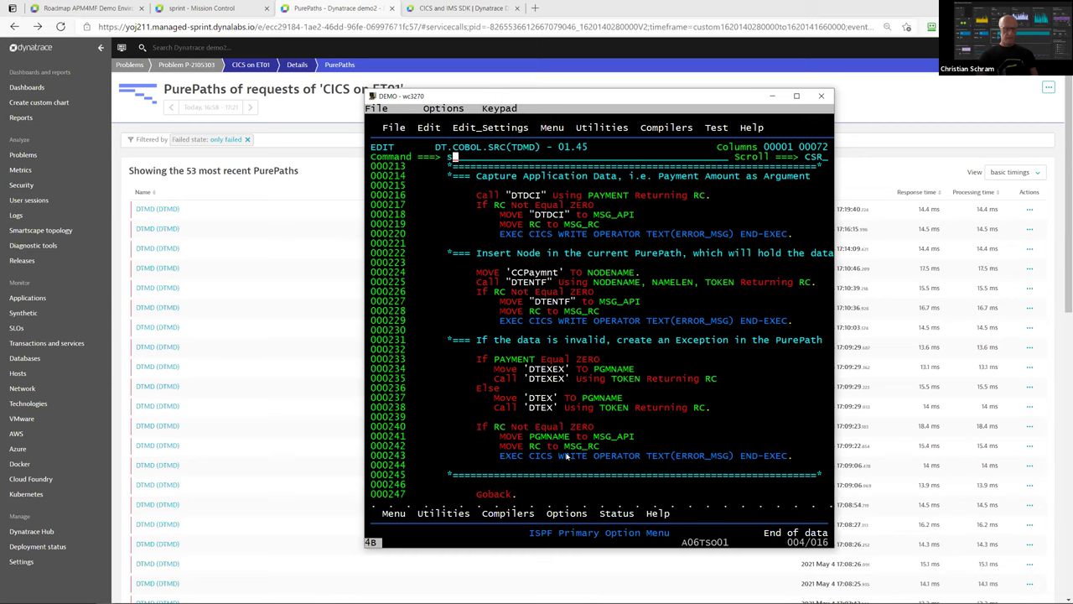
type("ave")
key("Return")
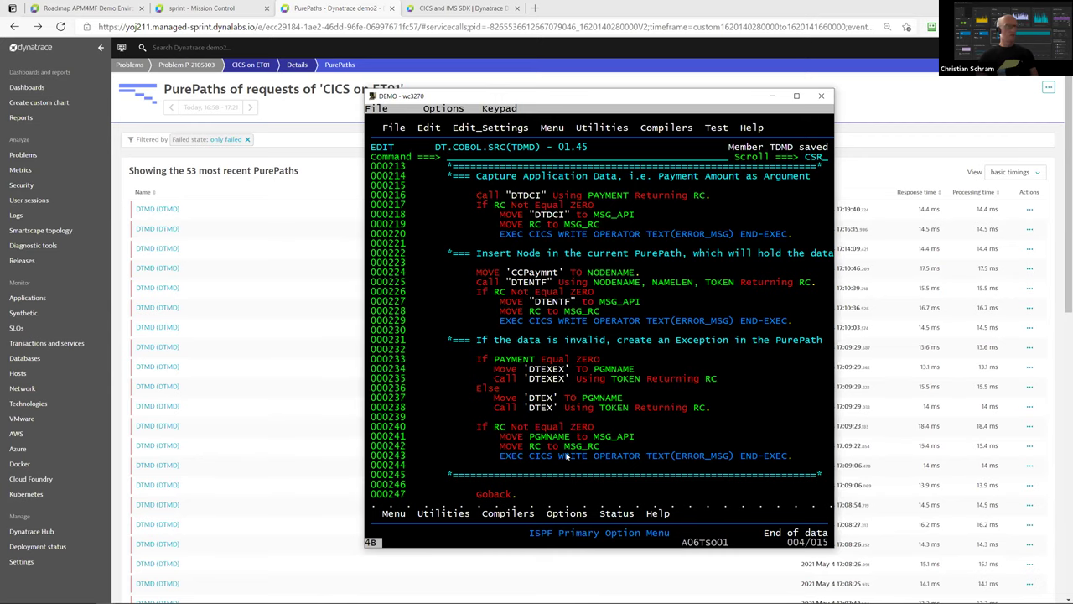
key("F3")
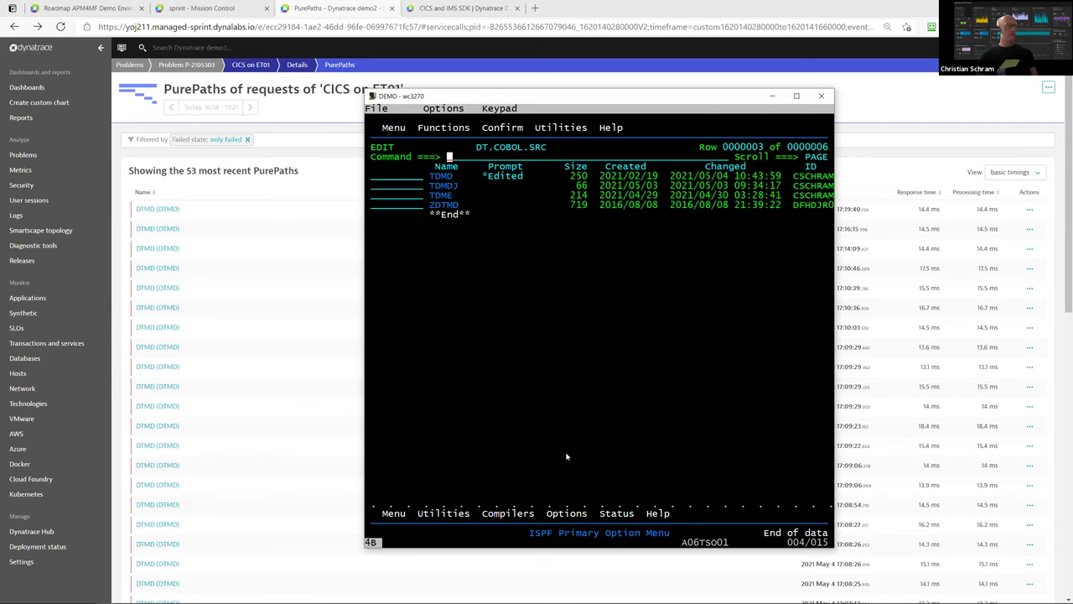
- Open member TDMDJ in edit mode and show the link-edit step at its end that includes SZDTLOAD(DTSTUB)
key("Down")
key("Down")
key("Tab")
type("e")
key("Return")
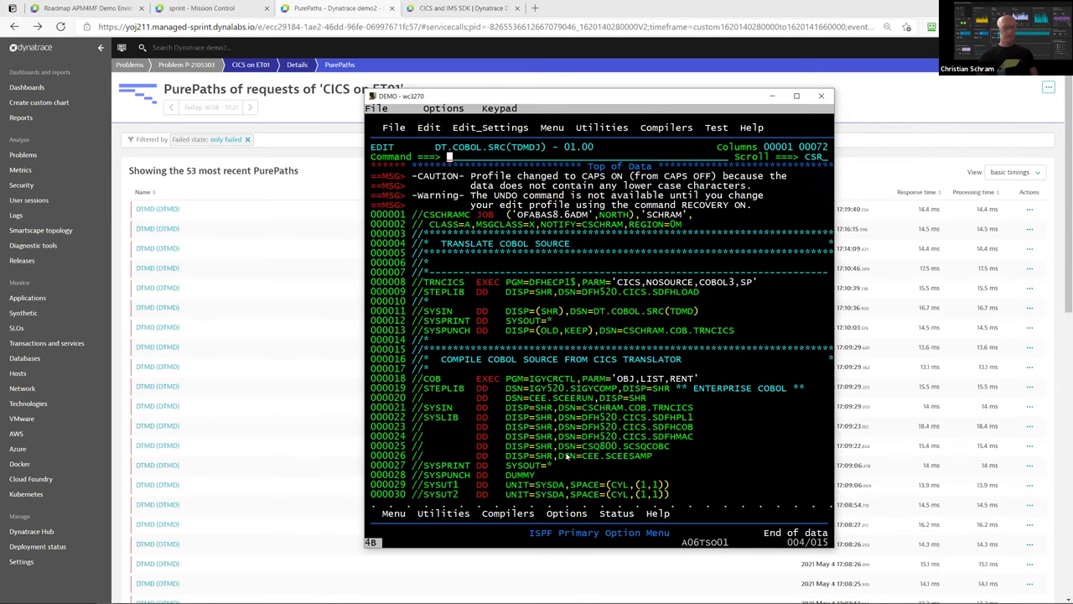
type("m")
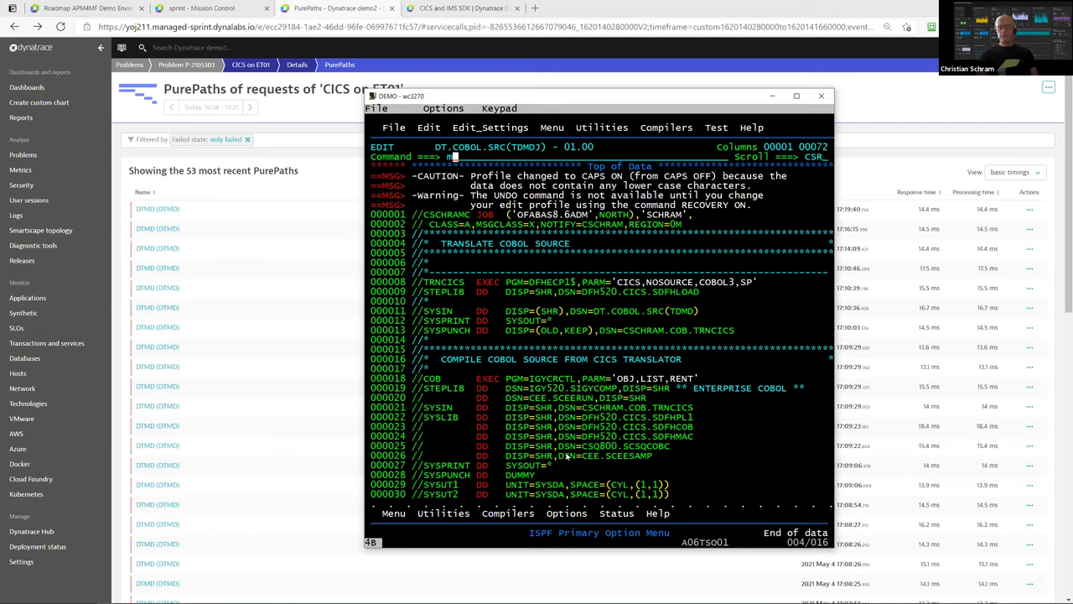
key("F8")
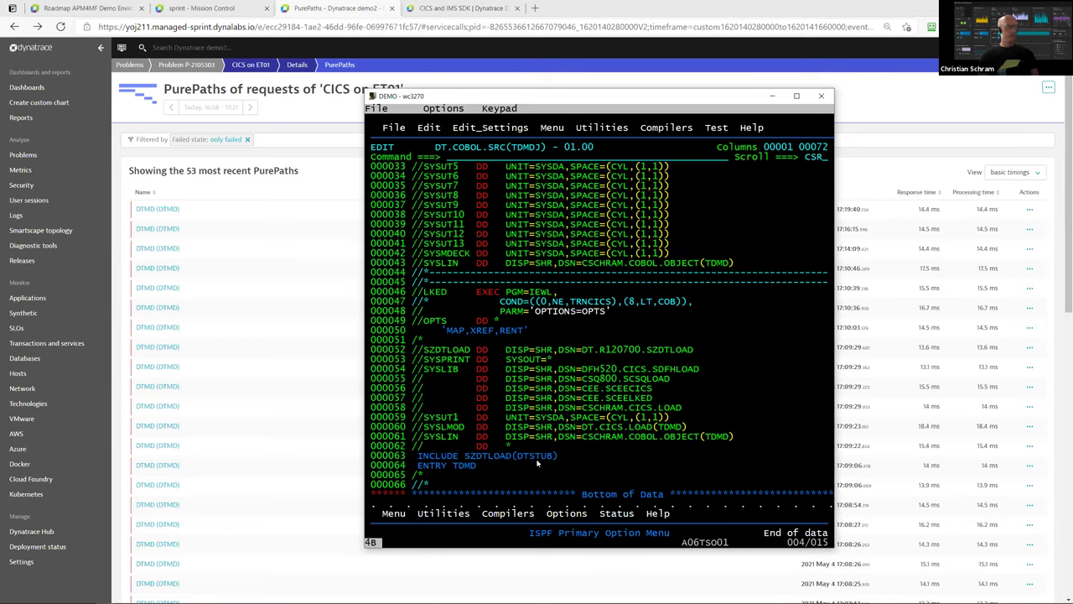
- Submit the TDMDJ job to translate, compile and link TDMD, and return to the editor
type("sub")
key("Return")
key("Return")
type("sub")
key("Return")
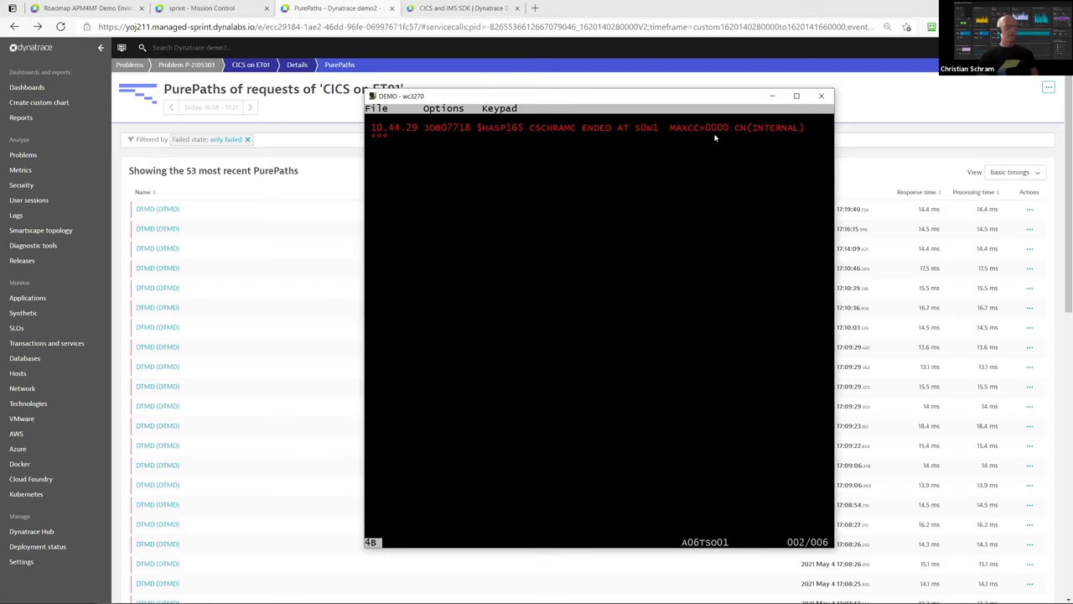
key("Return")
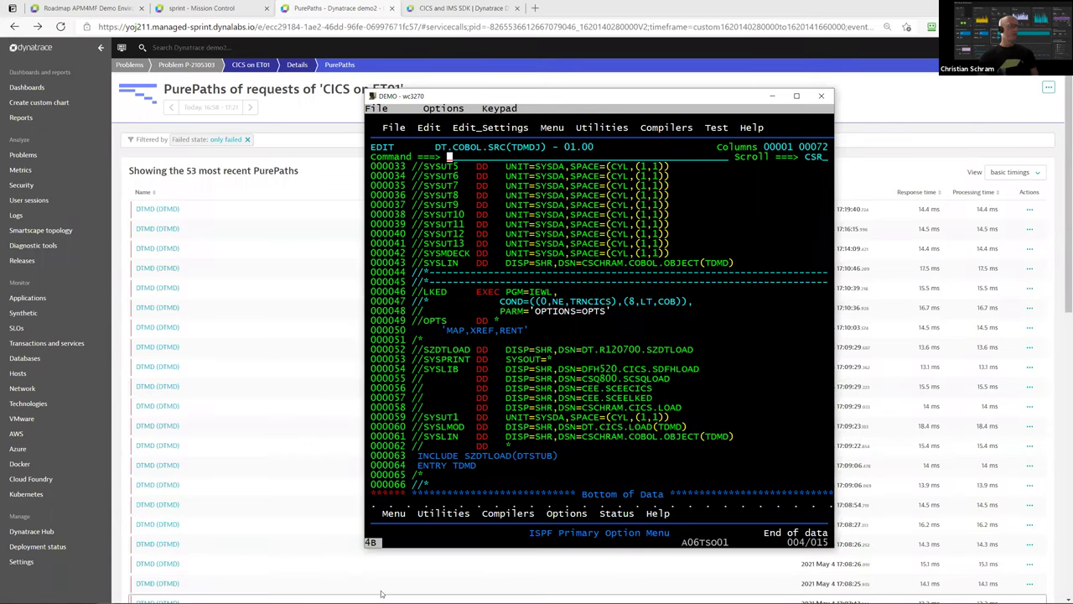
- Switch to the other wc3270 terminal session and log on to CICSTS52
mouse_move(172, 595)
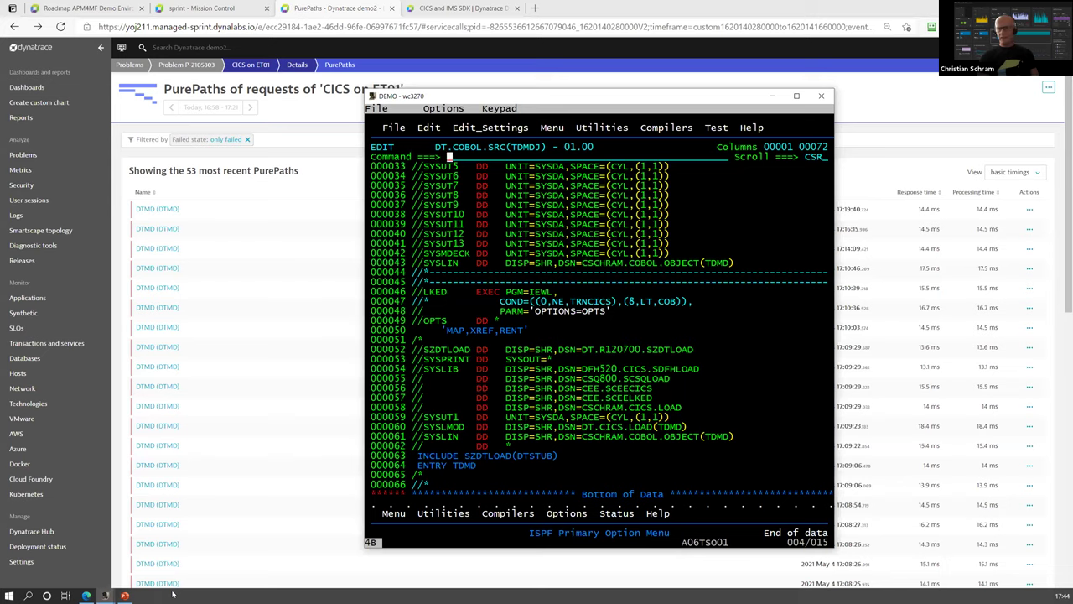
mouse_move(104, 594)
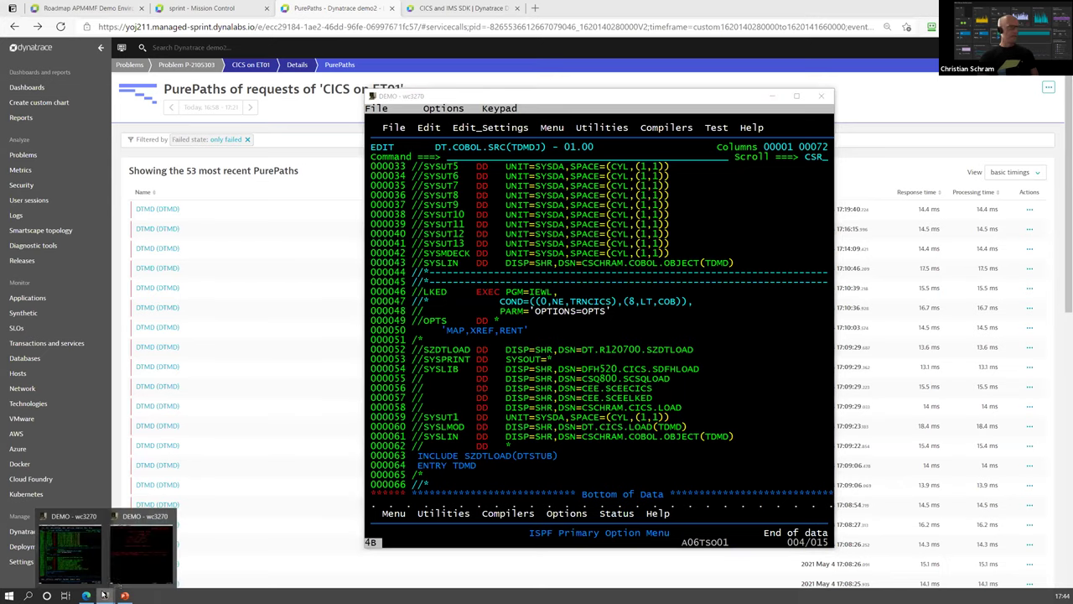
left_click(147, 575)
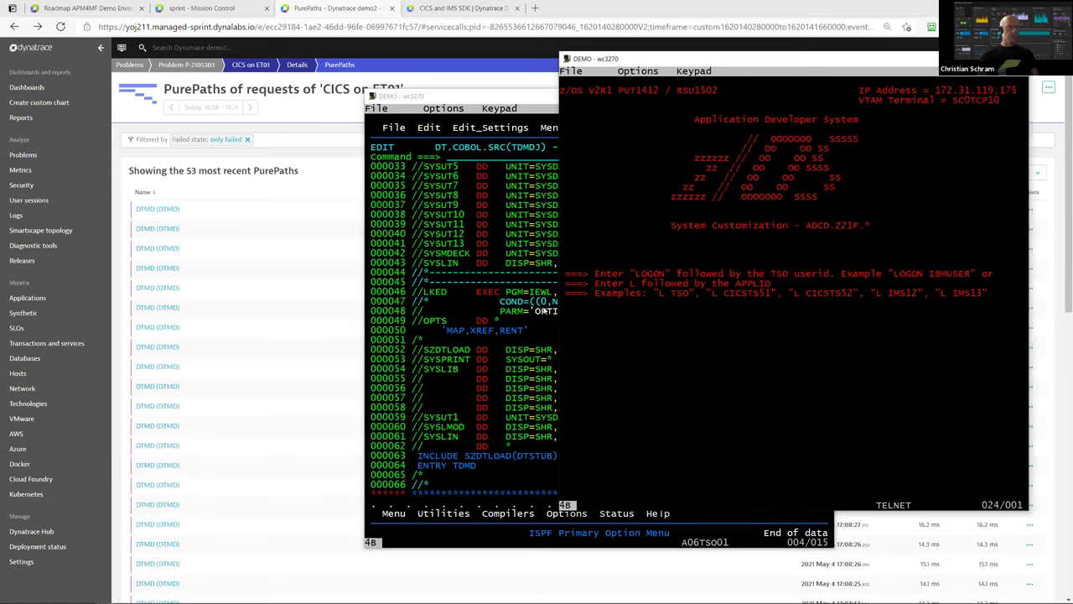
type("L cicsts52")
key("Return")
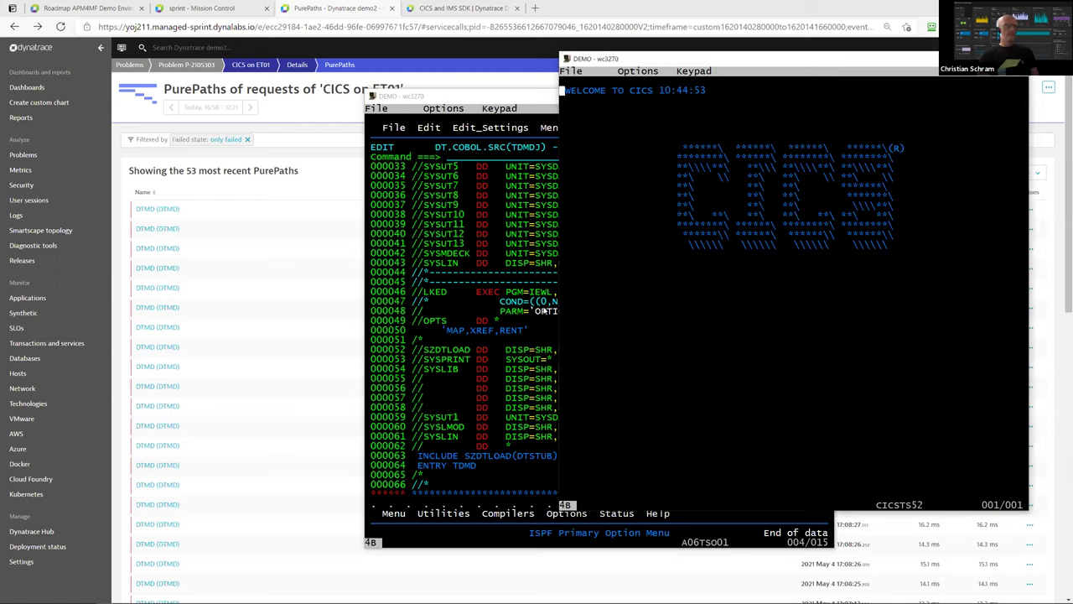
- Clear the CICS welcome screen and load a new copy of the program with CEMT S PROG(TDMD) NE
left_click(684, 74)
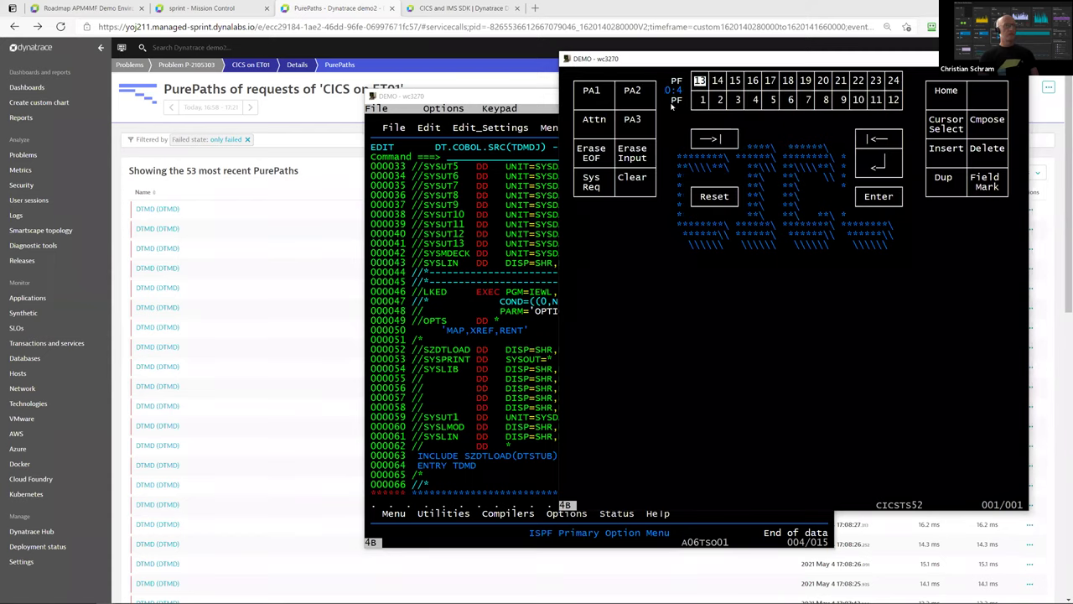
left_click(634, 179)
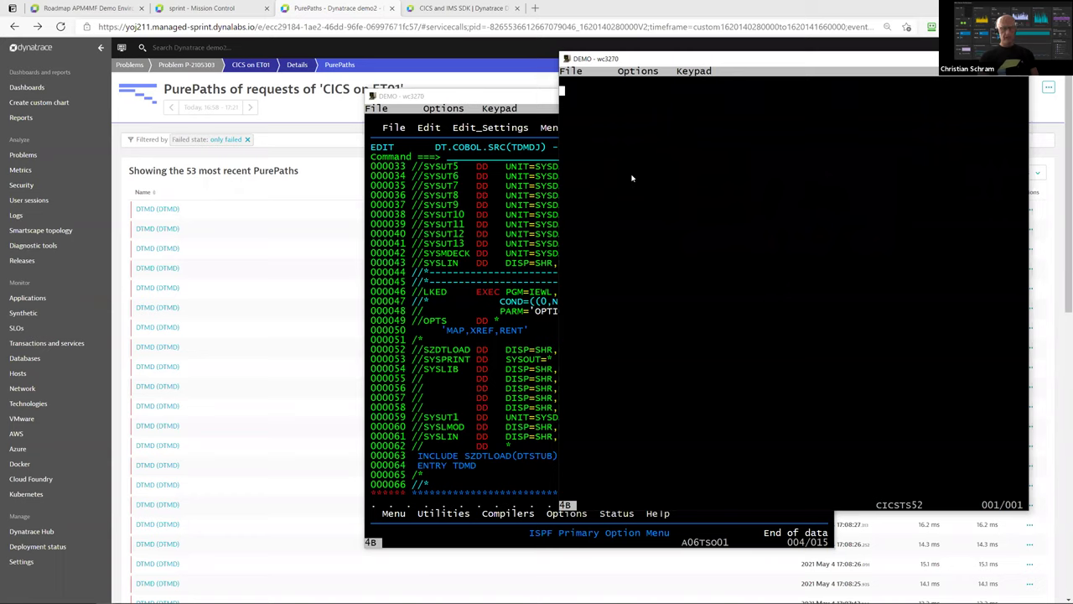
type("c")
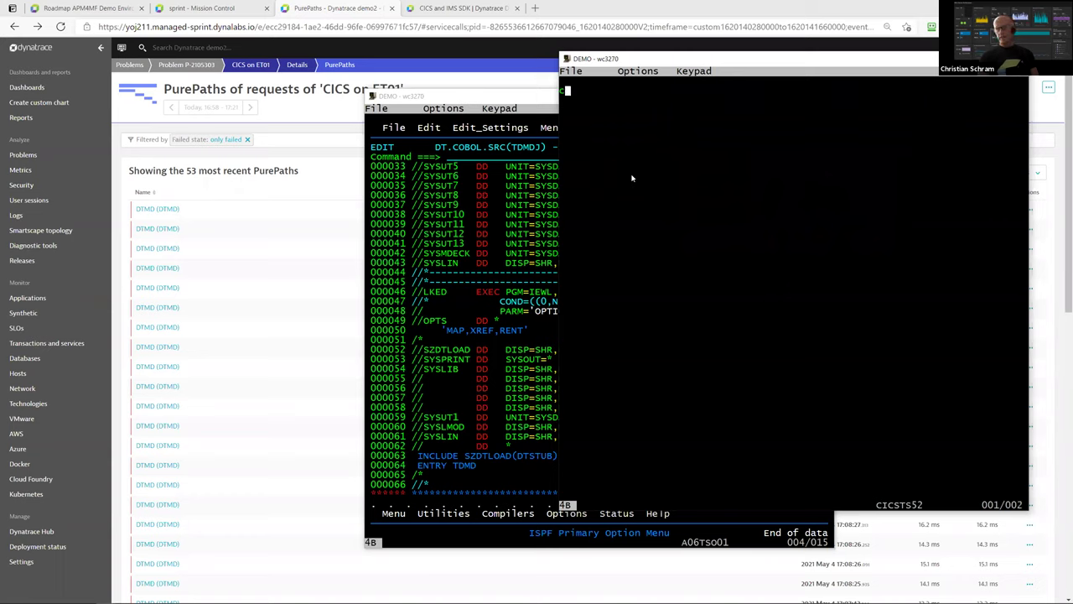
type("emt ")
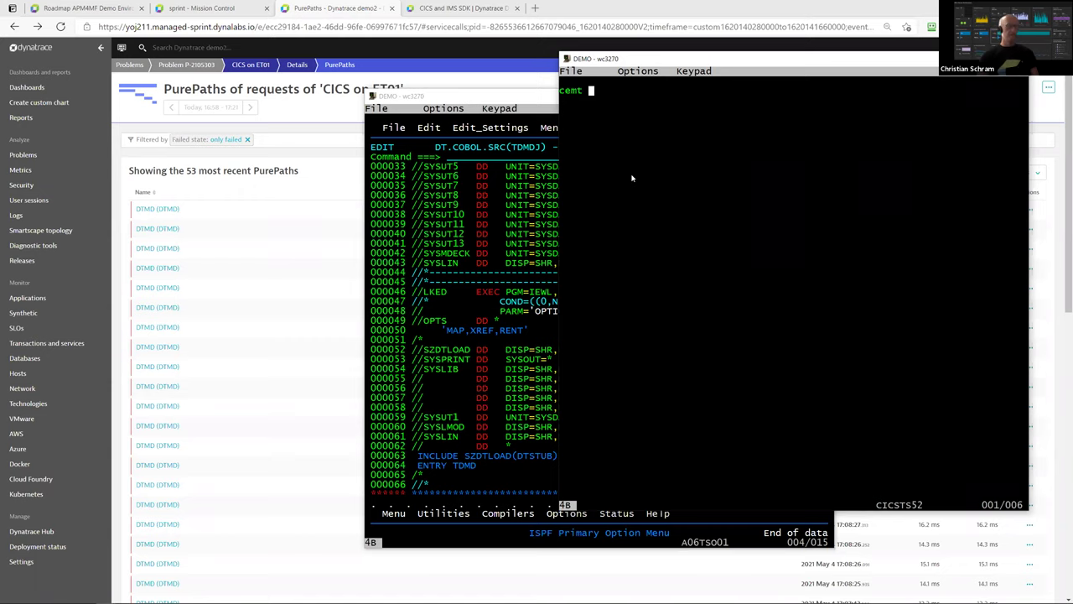
type("s prog")
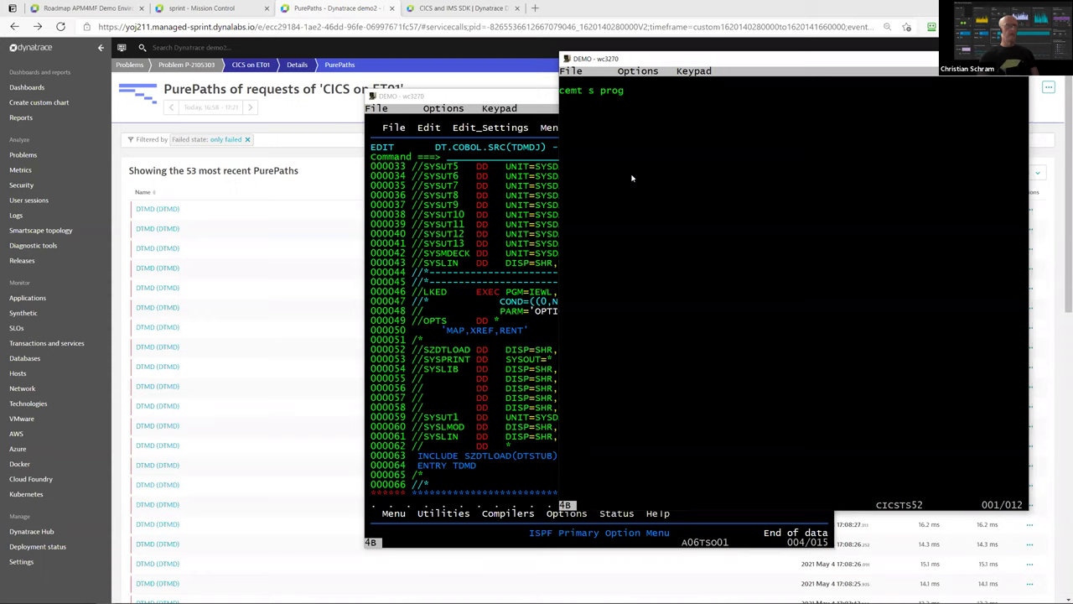
type("(tdmd)")
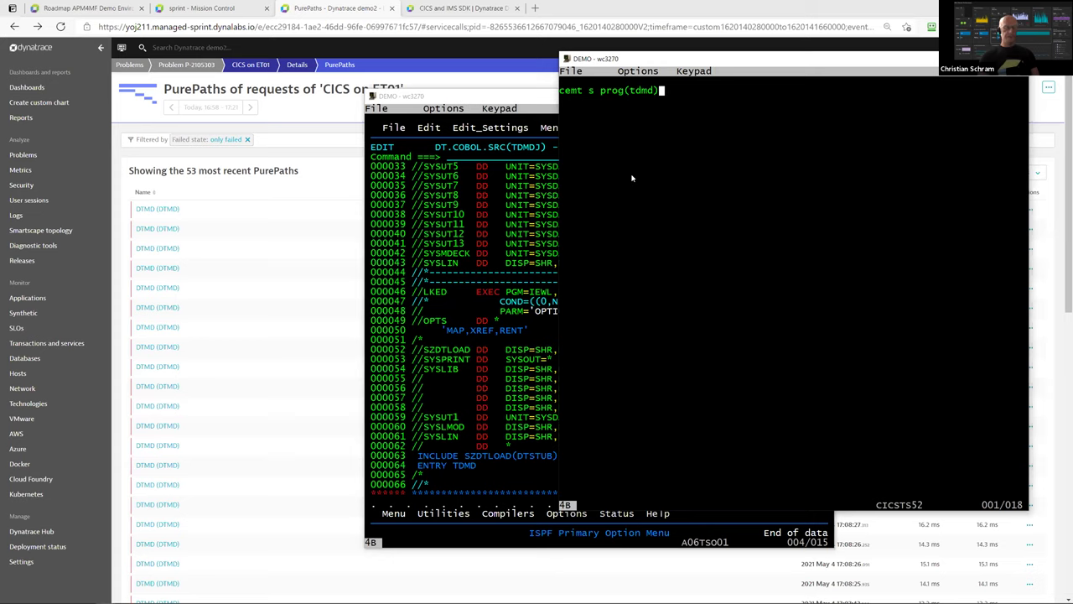
key("Return")
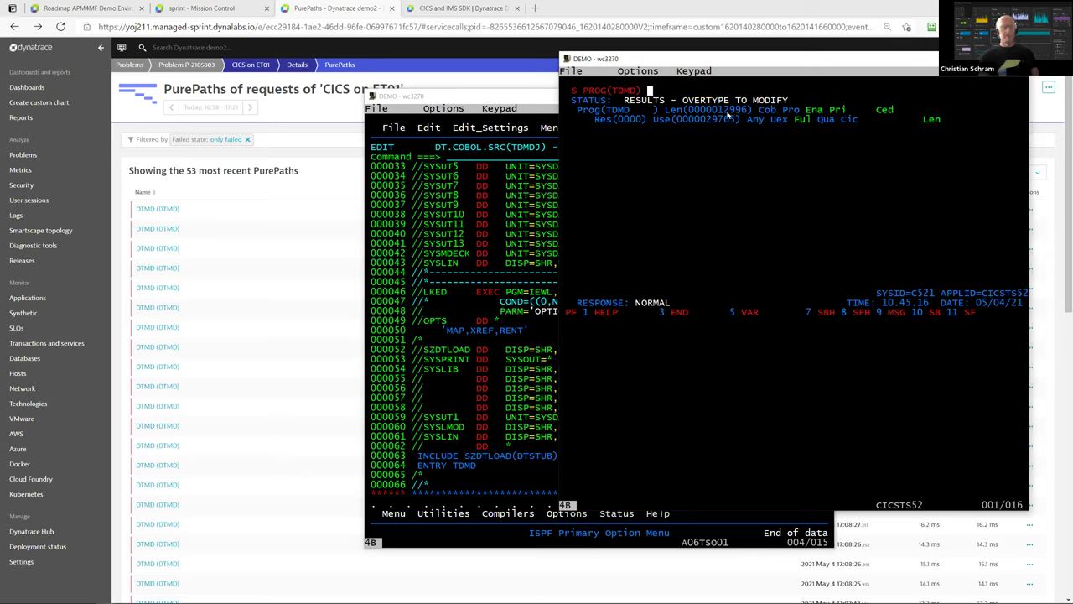
type("ne")
key("Return")
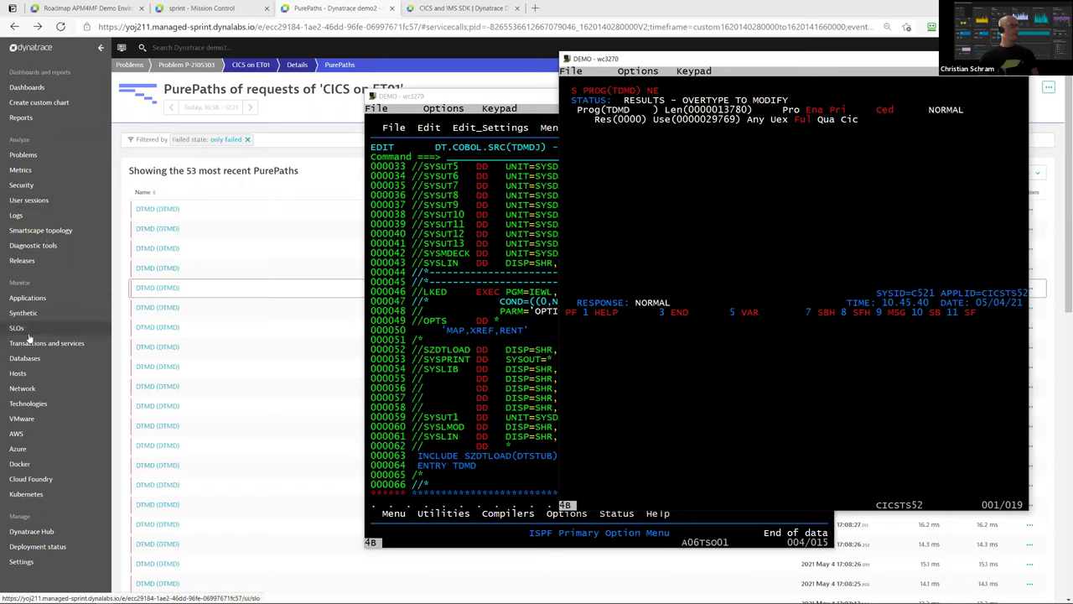
- Switch back to the Dynatrace PurePaths page in the browser
left_click(370, 7)
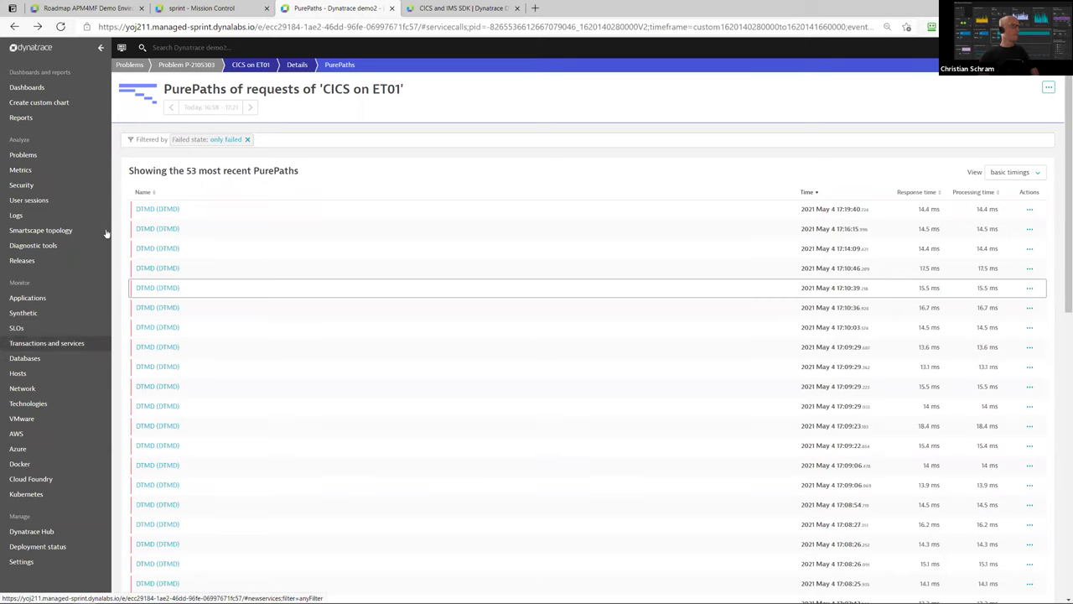
- Open the CICS on ET01 service from the IBM zSeries Performance dashboard and list its PurePaths
left_click(121, 48)
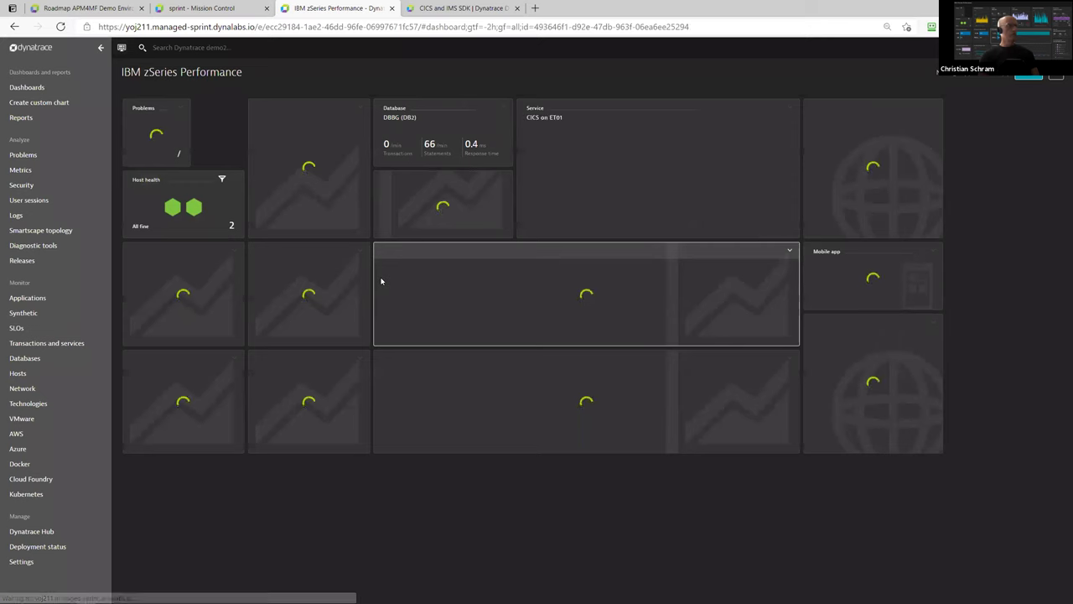
left_click(658, 170)
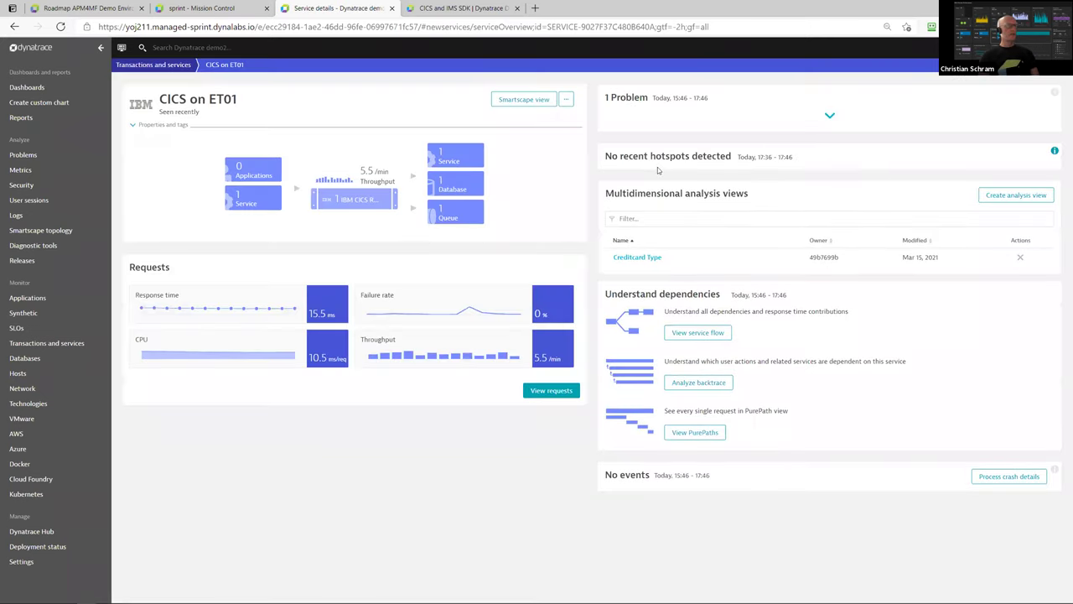
left_click(694, 432)
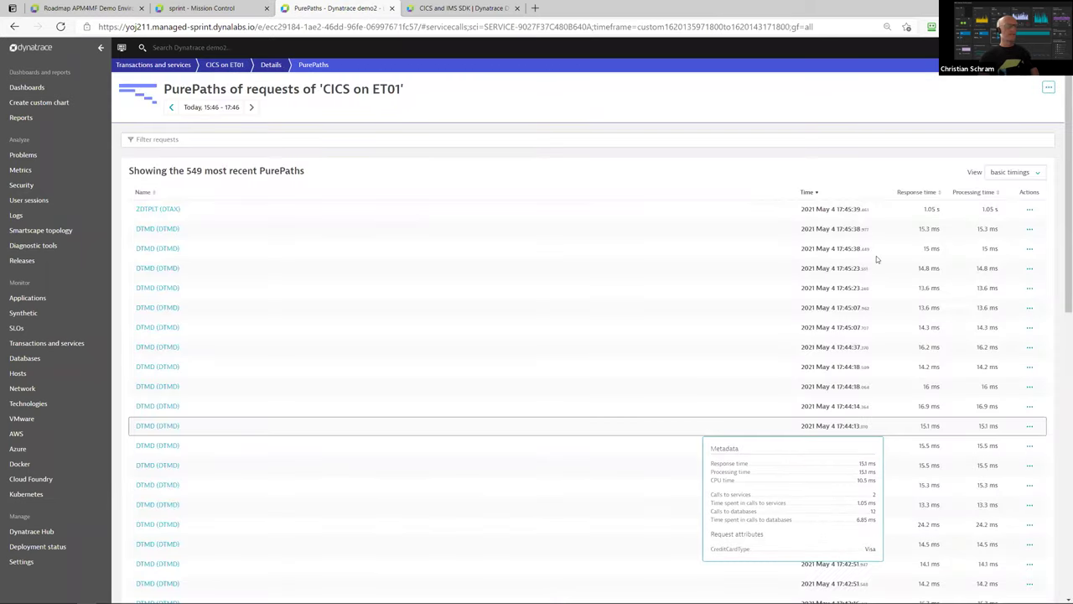
- Inspect the most recent DTMD PurePath and return to the PurePaths list
mouse_move(159, 216)
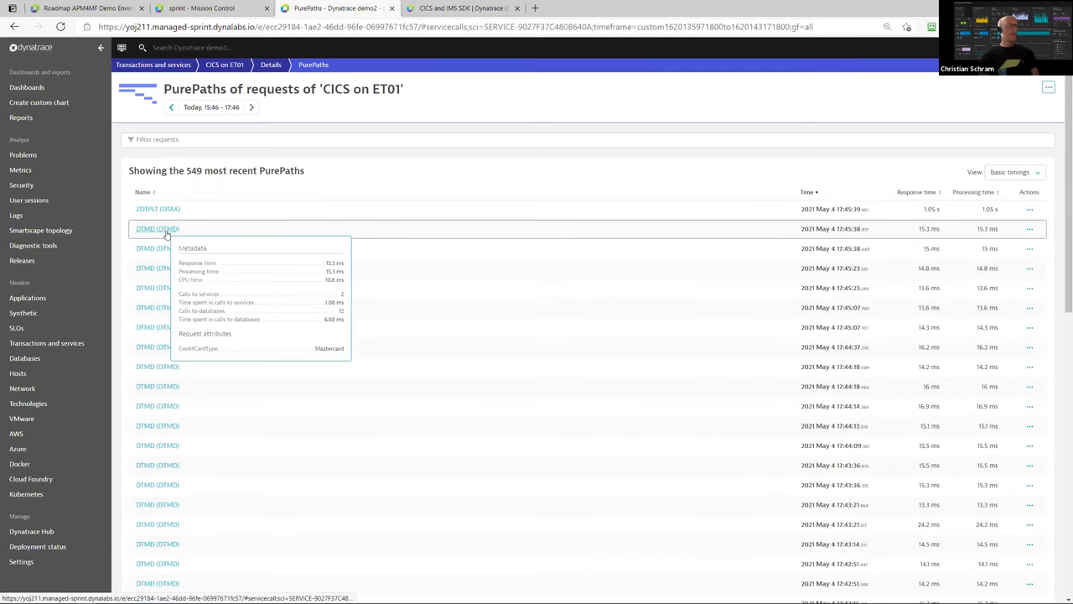
left_click(166, 234)
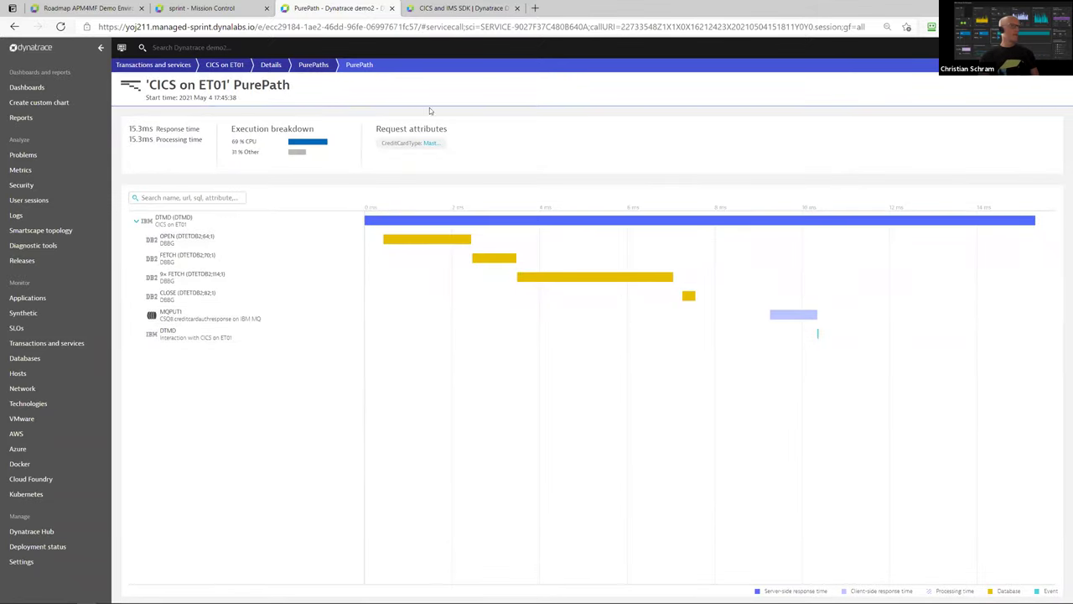
left_click(14, 27)
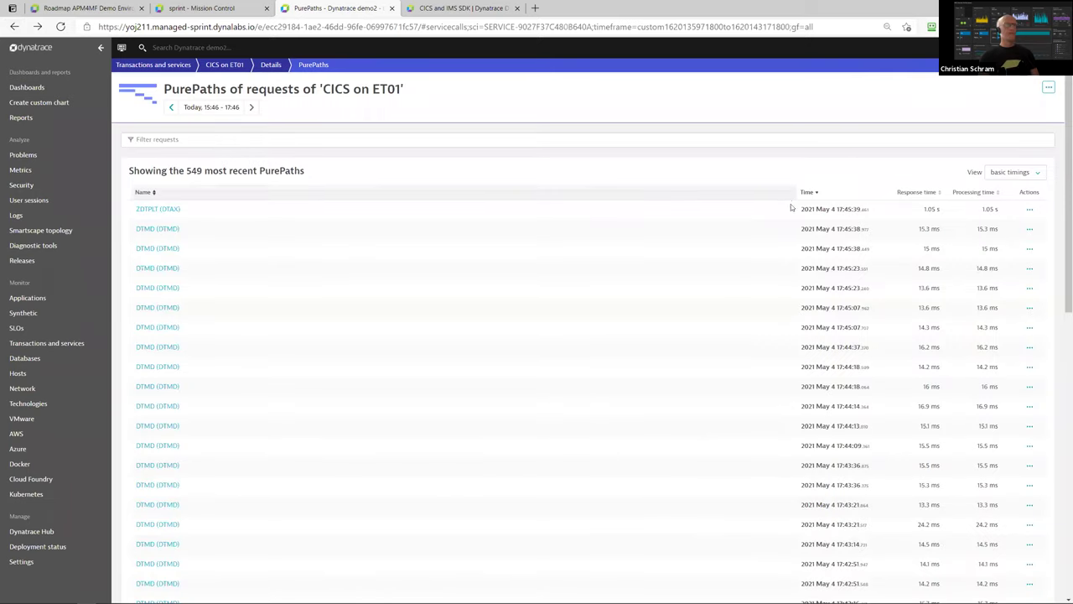
- Refresh the PurePaths list with the 10-minute and 30-minute presets, ending on the last 10 minutes
left_click(211, 107)
left_click(256, 185)
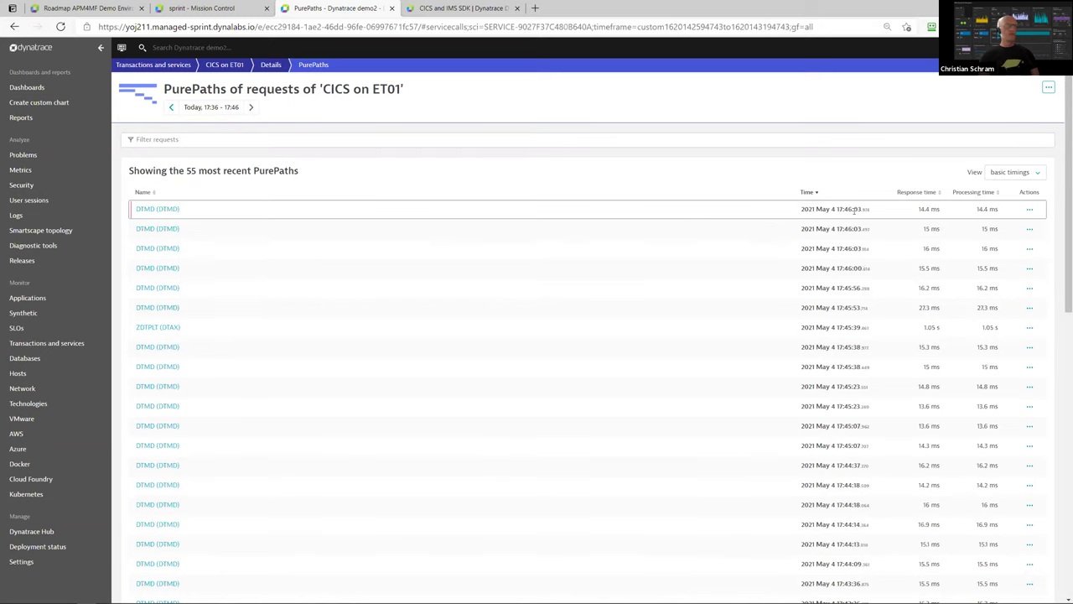
mouse_move(166, 231)
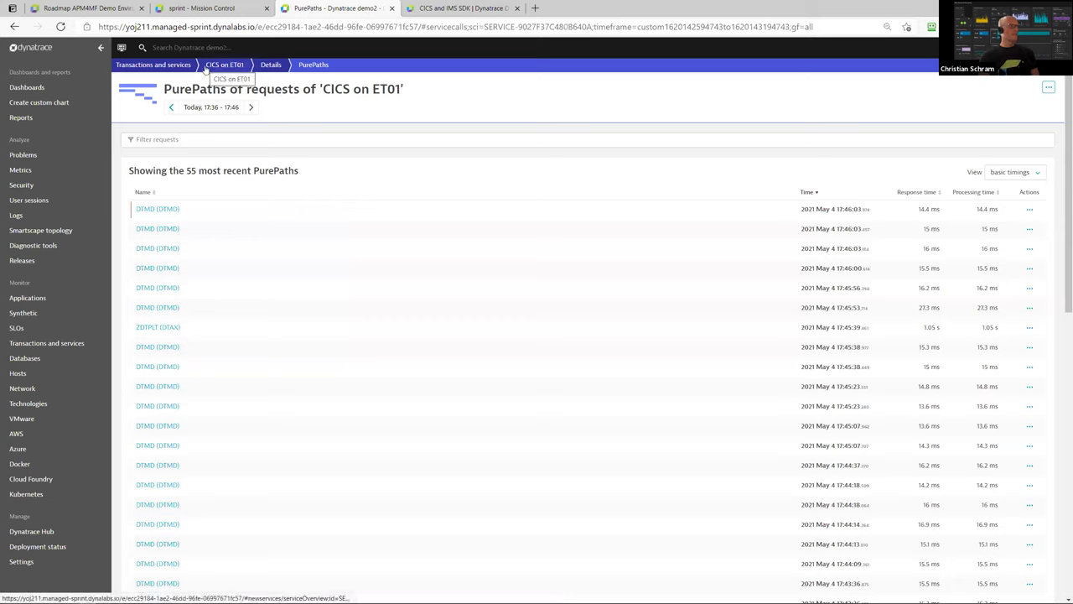
left_click(201, 107)
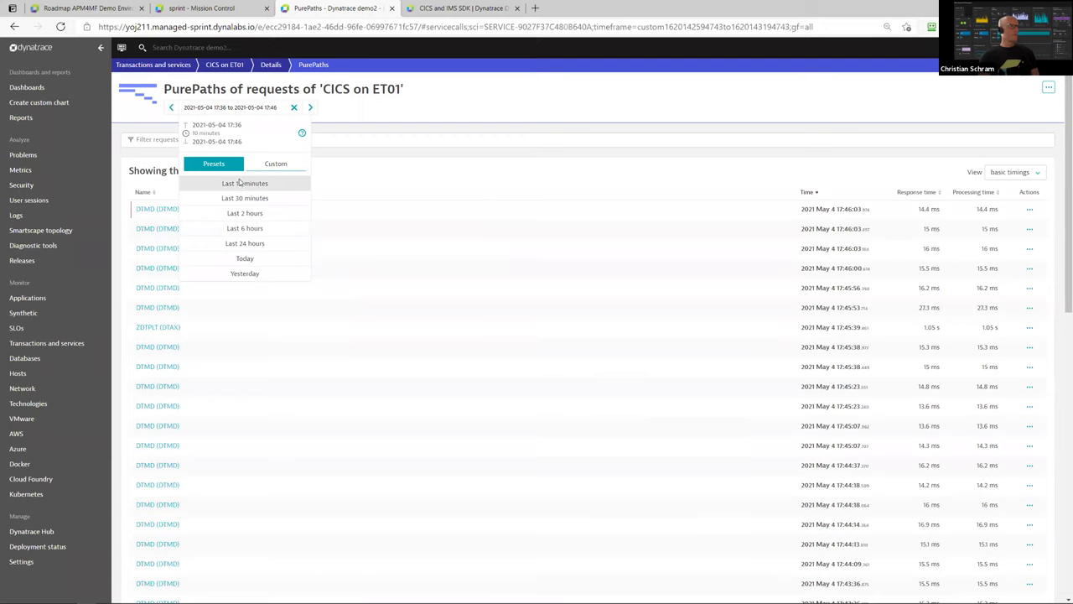
left_click(239, 178)
left_click(222, 107)
left_click(263, 199)
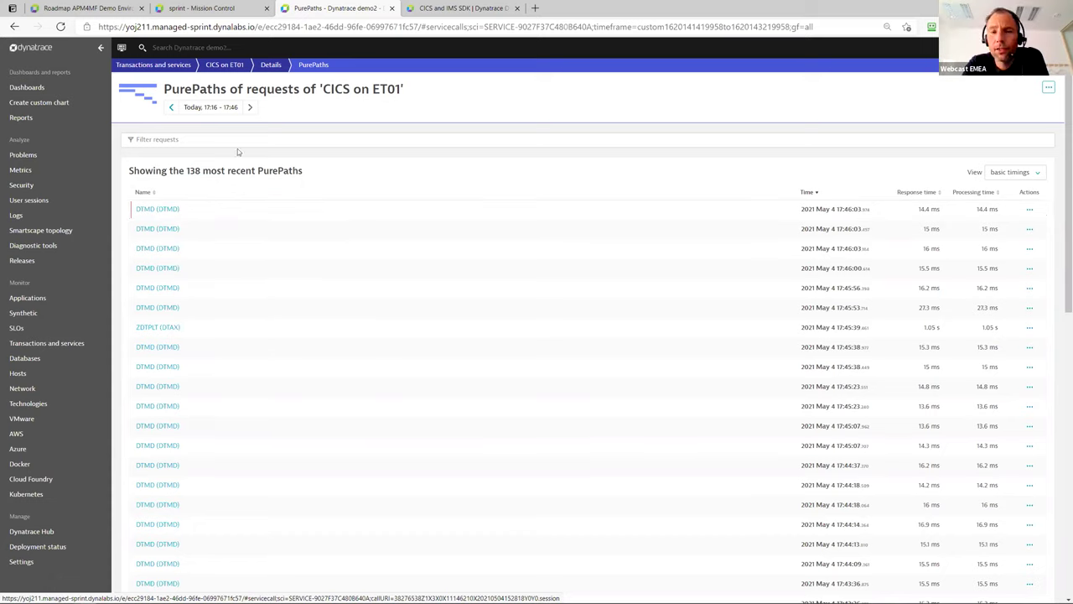
left_click(211, 107)
left_click(249, 185)
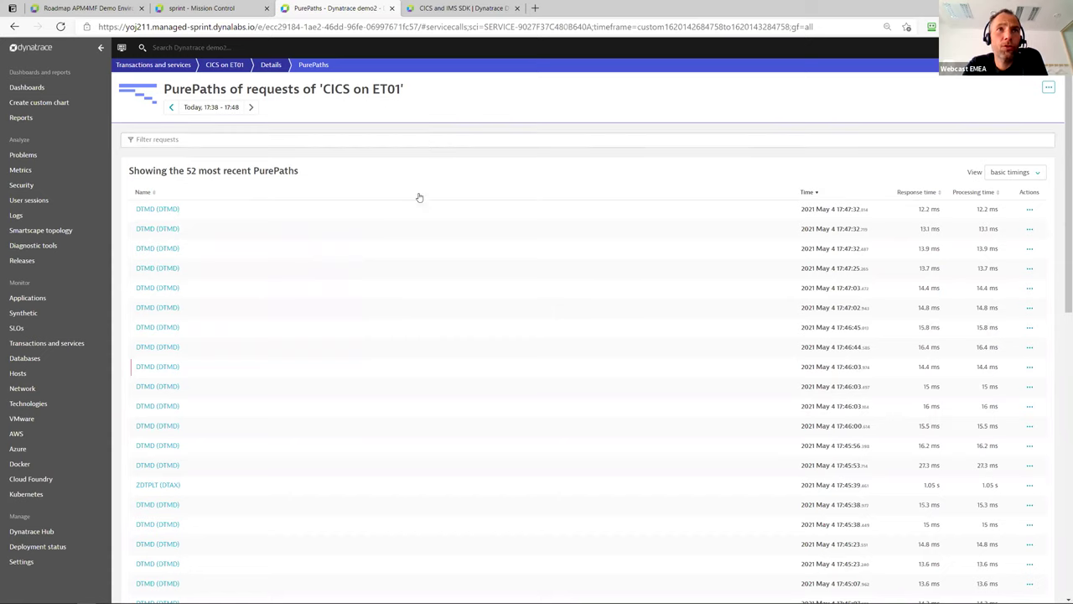
- Open the newest DTMD PurePath and examine the code-level details of its DTMD node for the calls under TDMD
mouse_move(164, 209)
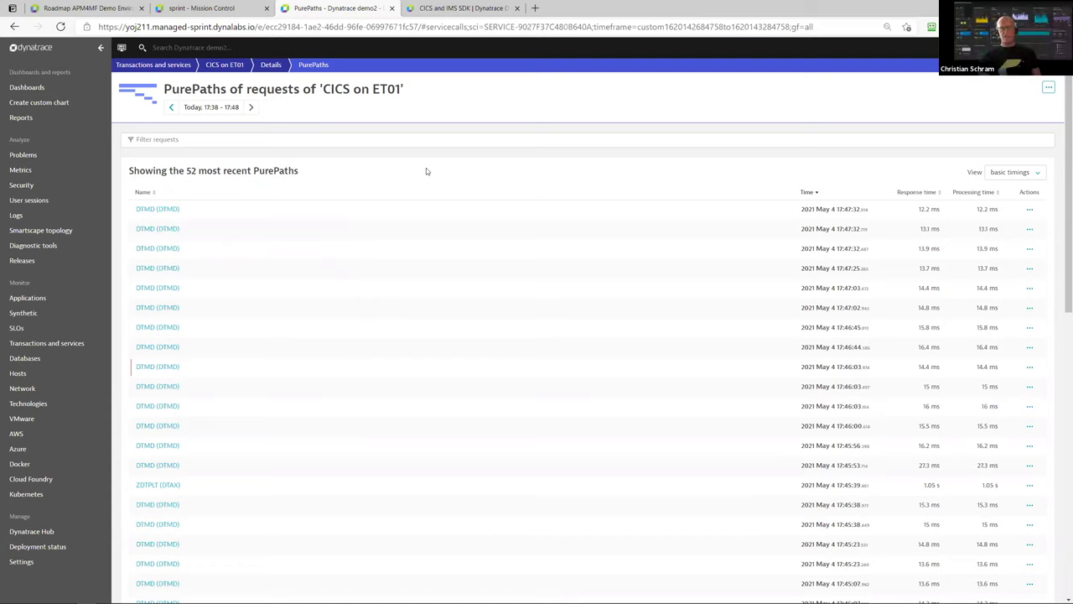
left_click(163, 214)
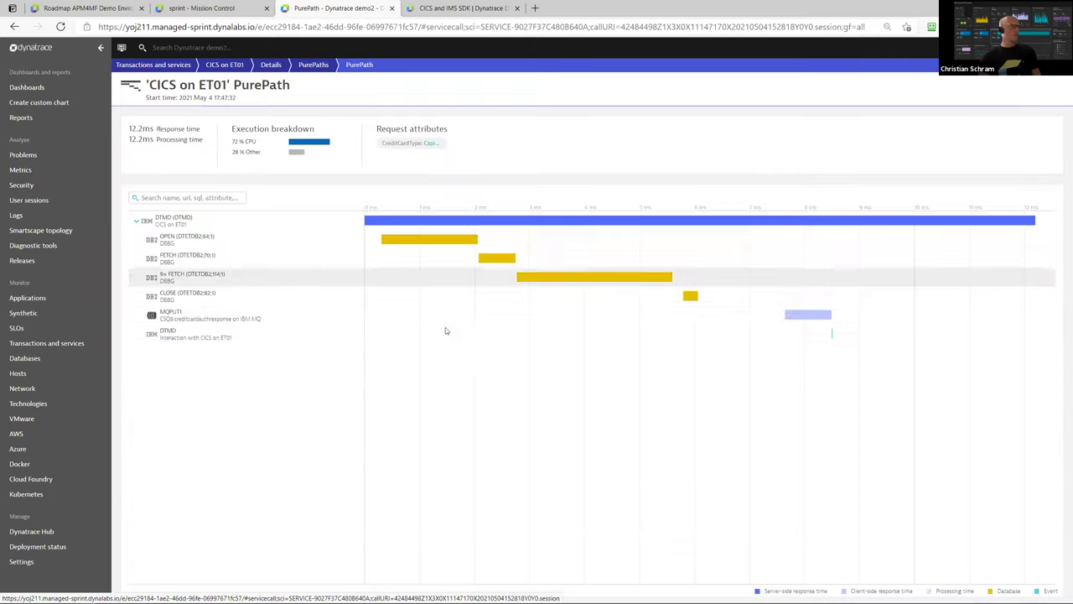
left_click(180, 225)
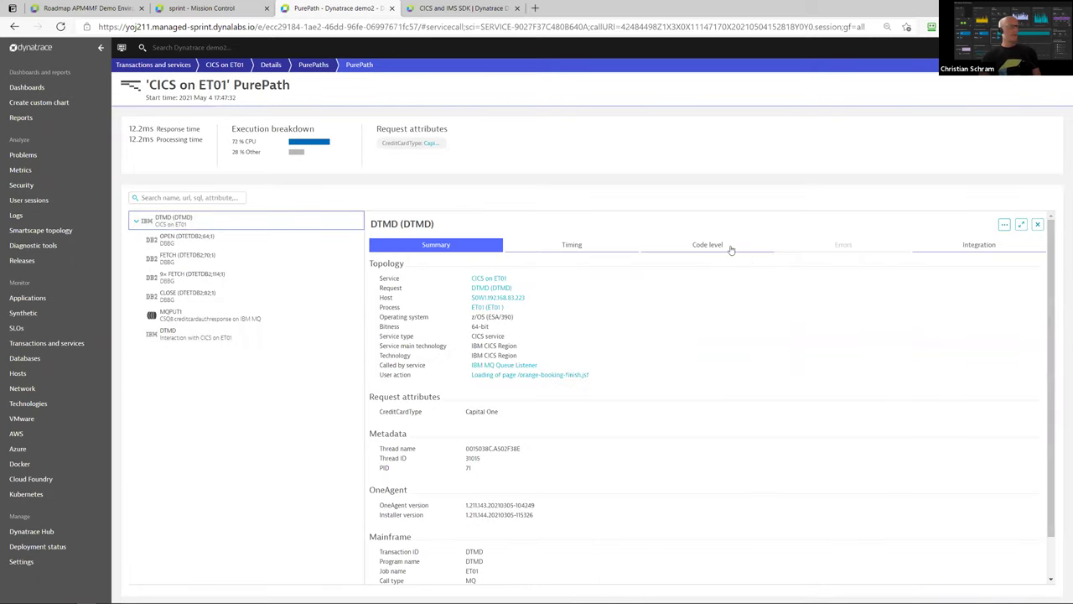
left_click(730, 248)
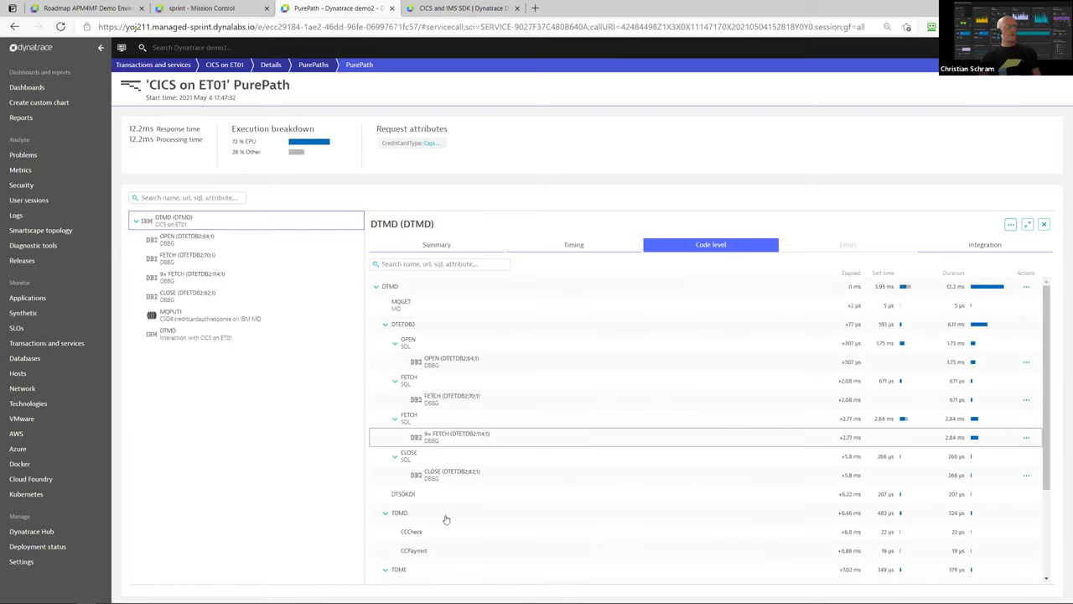
mouse_move(414, 553)
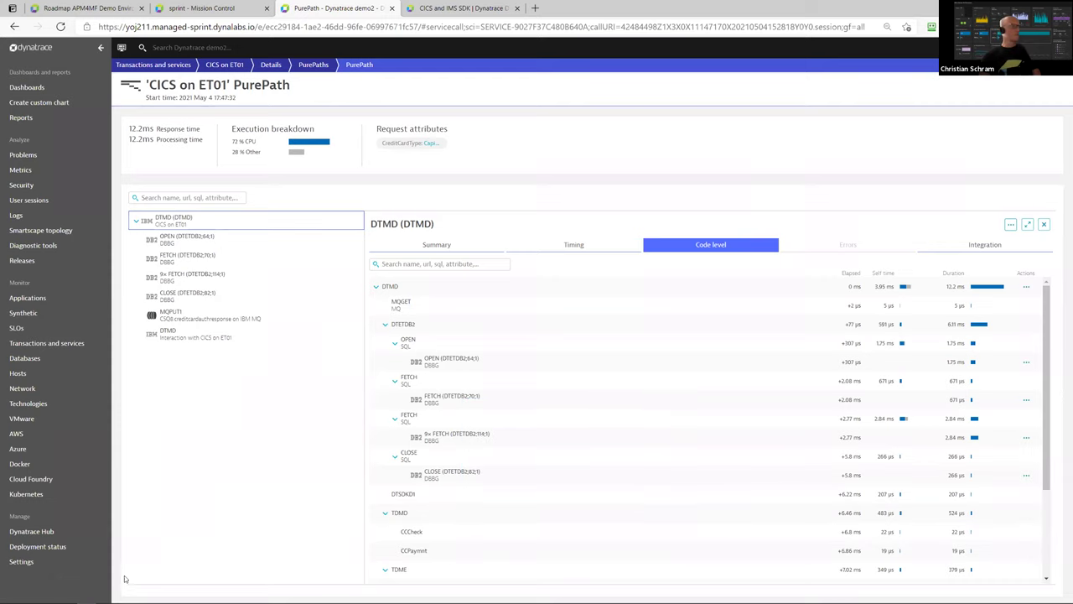
- Start defining a new request attribute in the server-side service monitoring settings
left_click(31, 562)
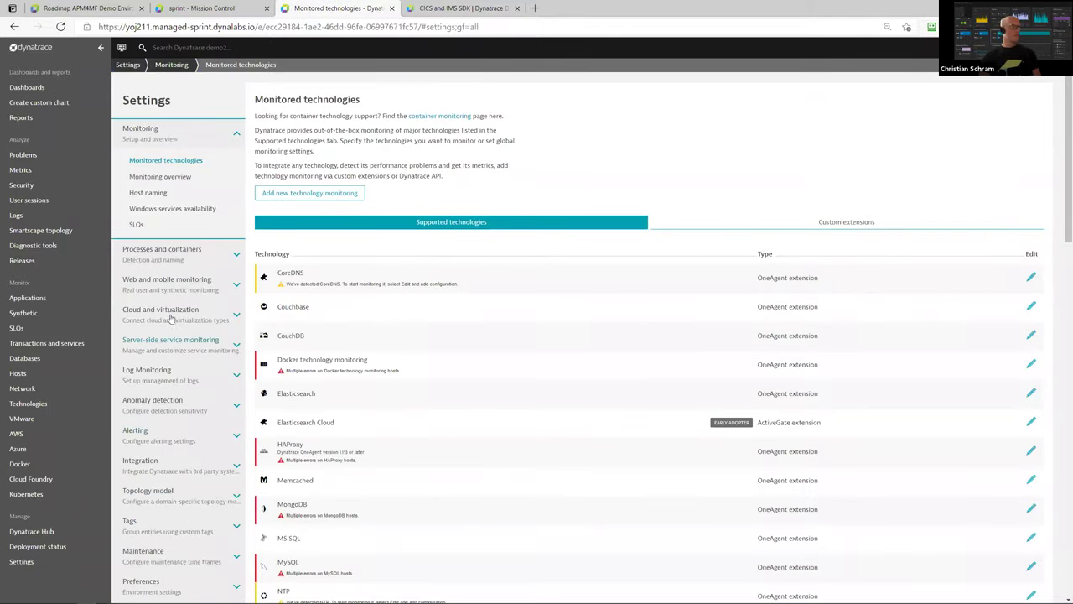
left_click(173, 344)
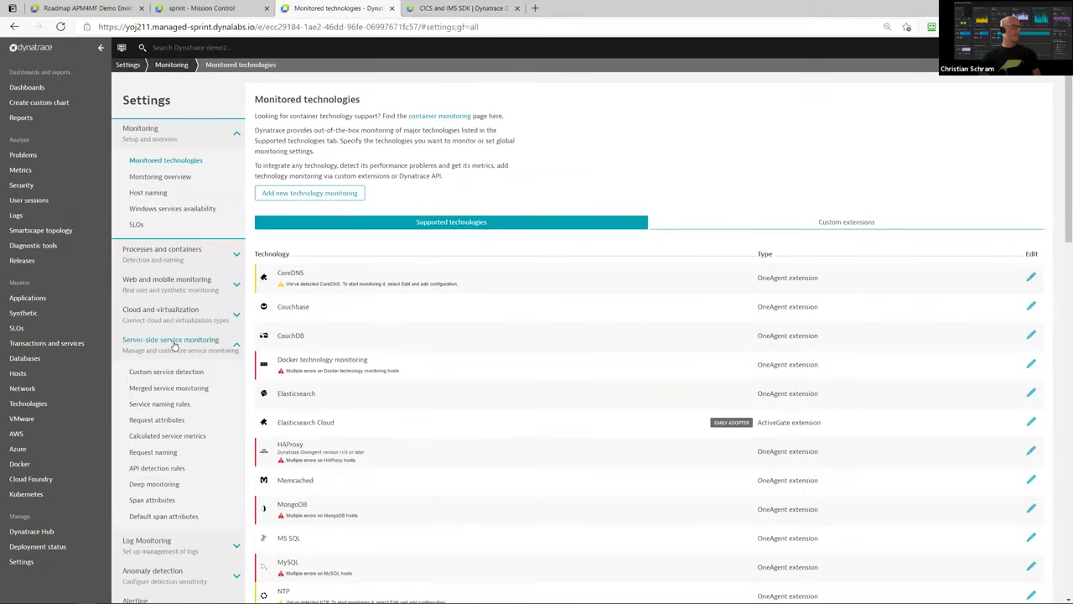
left_click(172, 421)
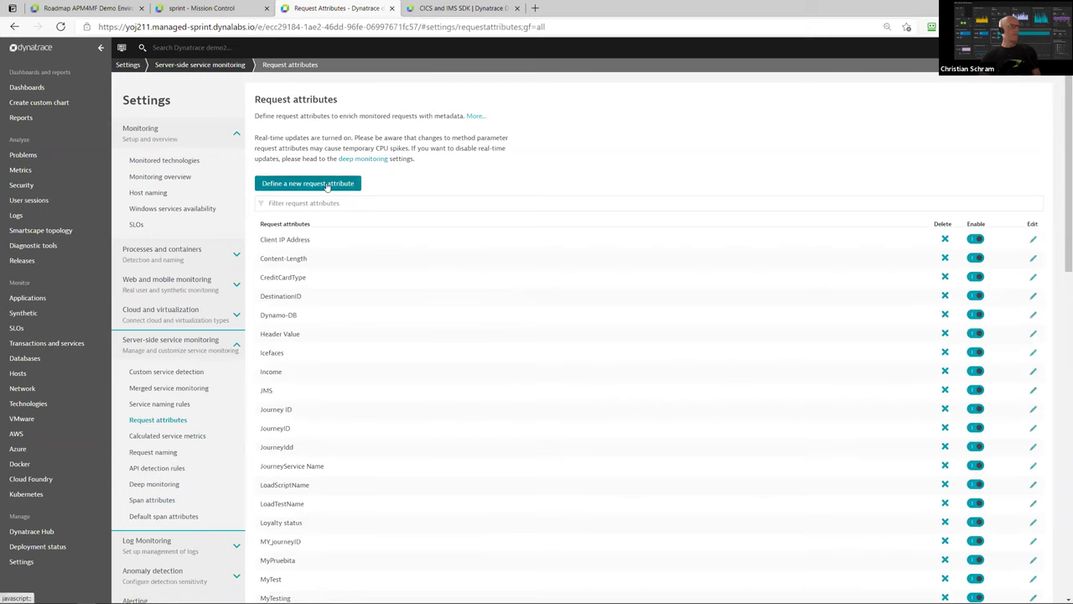
left_click(327, 184)
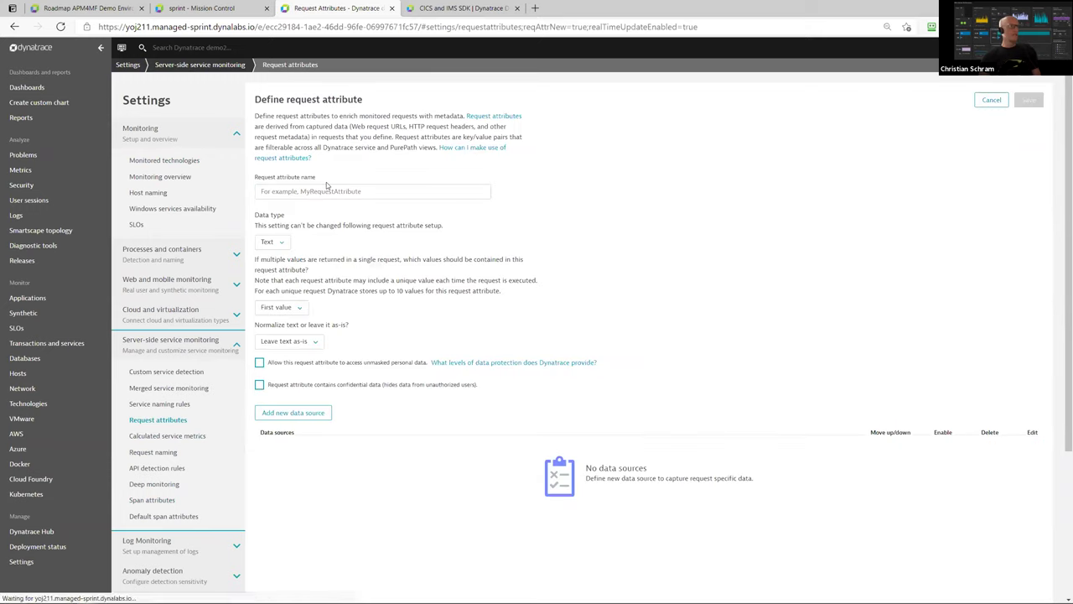
- Name the request attribute CreditCardPayment, set its data type to Double and allow access to unmasked personal data
left_click(360, 191)
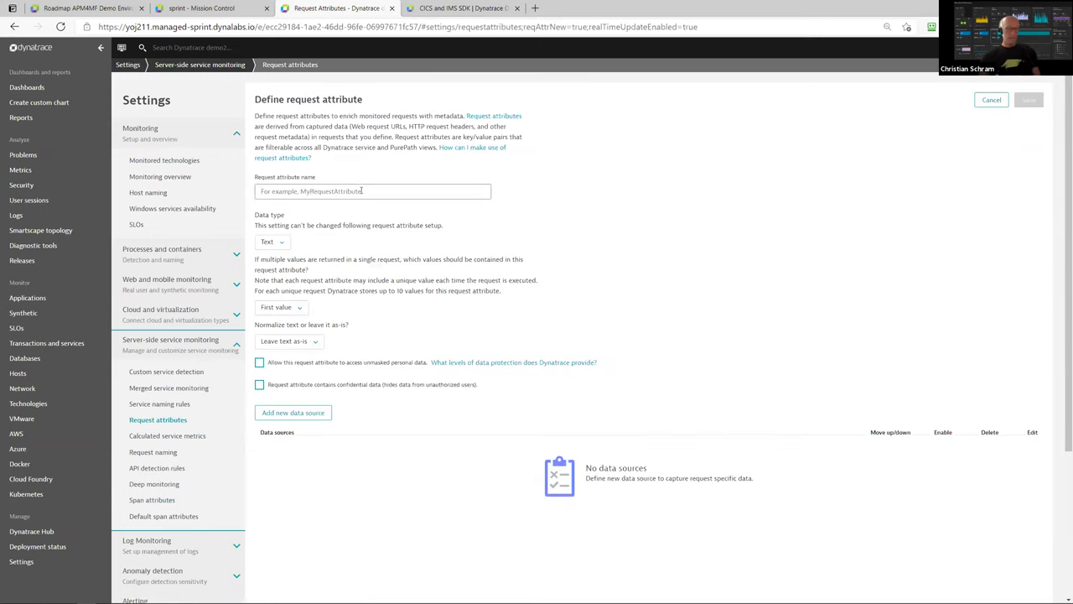
type("Credit")
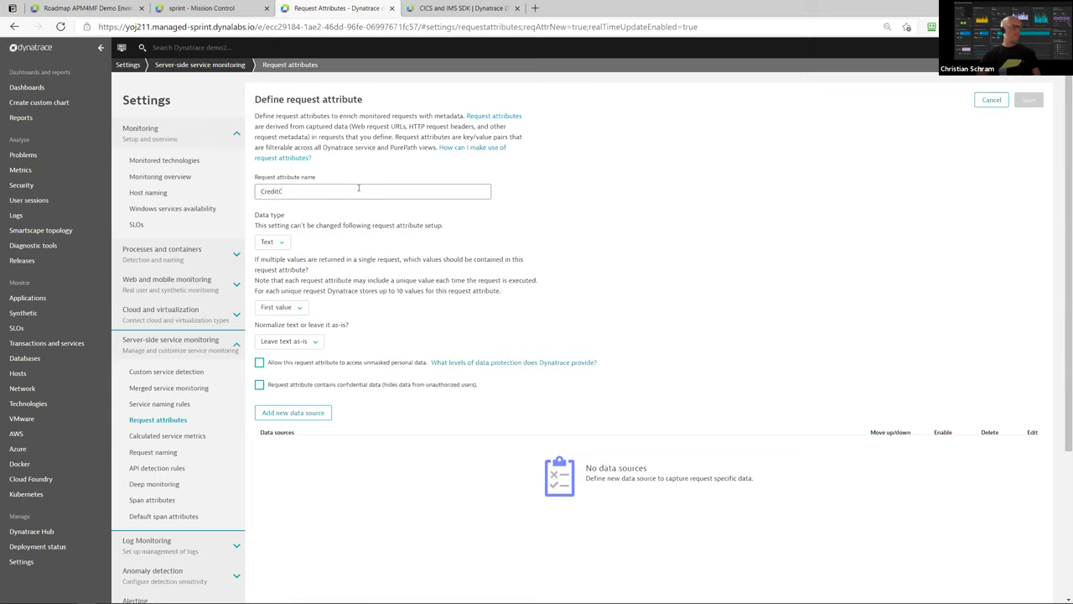
type("CardPayment")
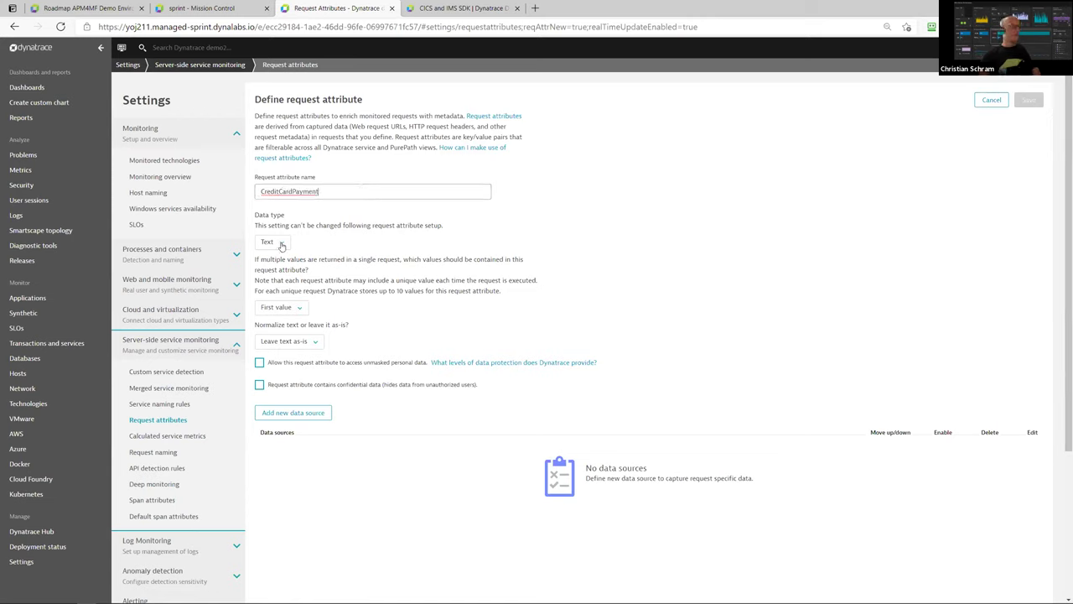
left_click(282, 243)
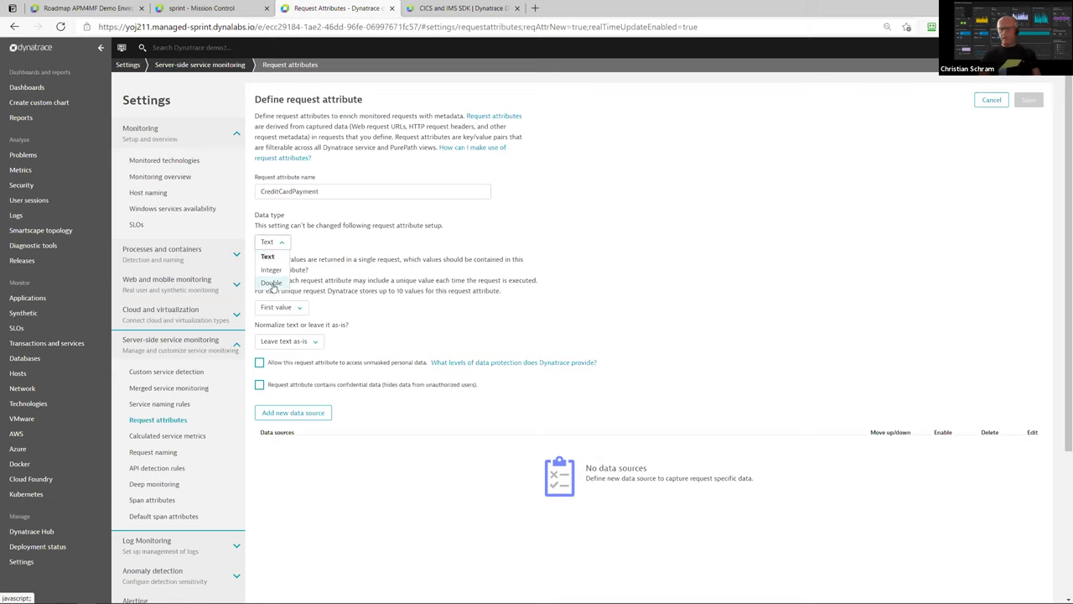
left_click(273, 284)
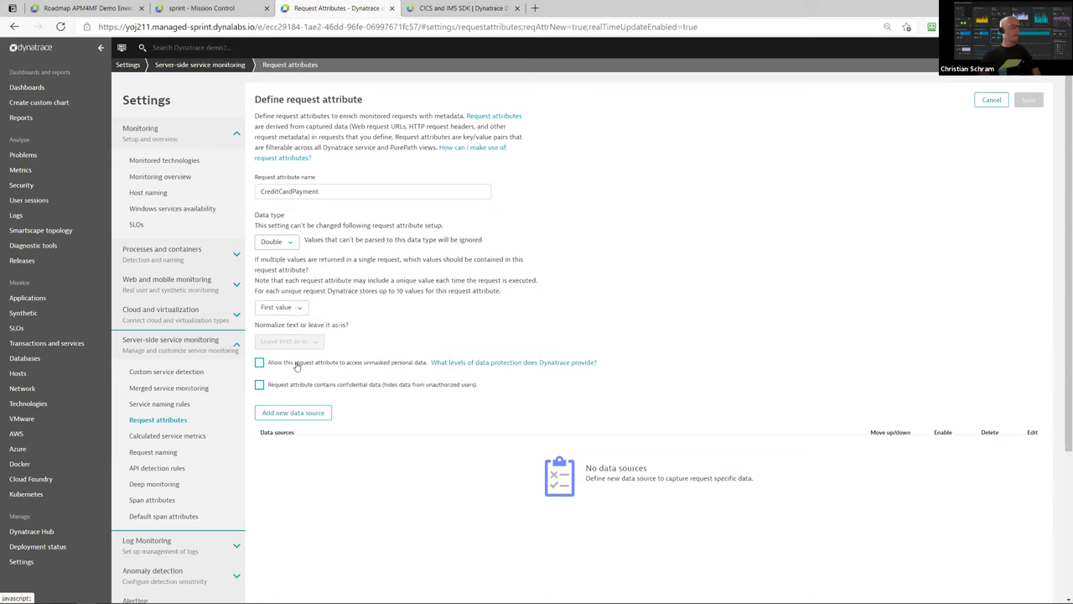
left_click(260, 363)
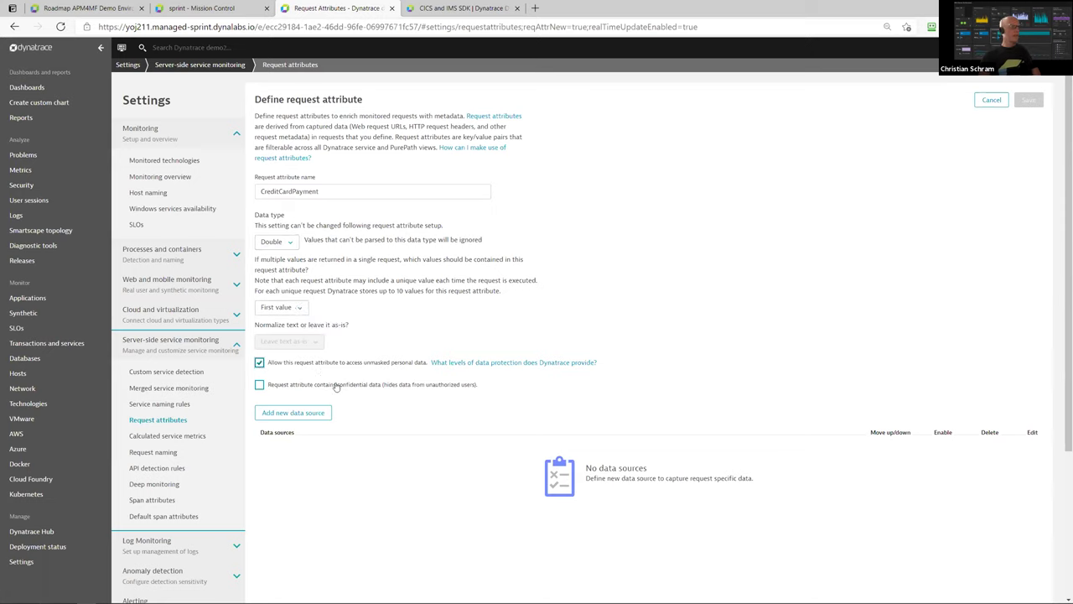
- Add and save a CICS SDK data source that captures nodes whose name begins with CCPay
left_click(307, 415)
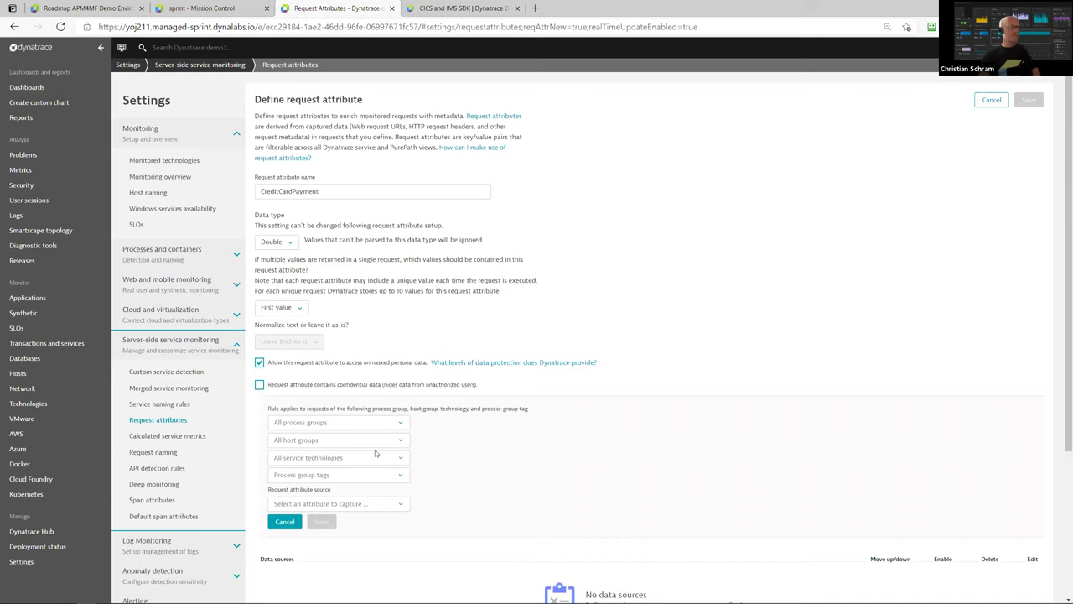
left_click(404, 506)
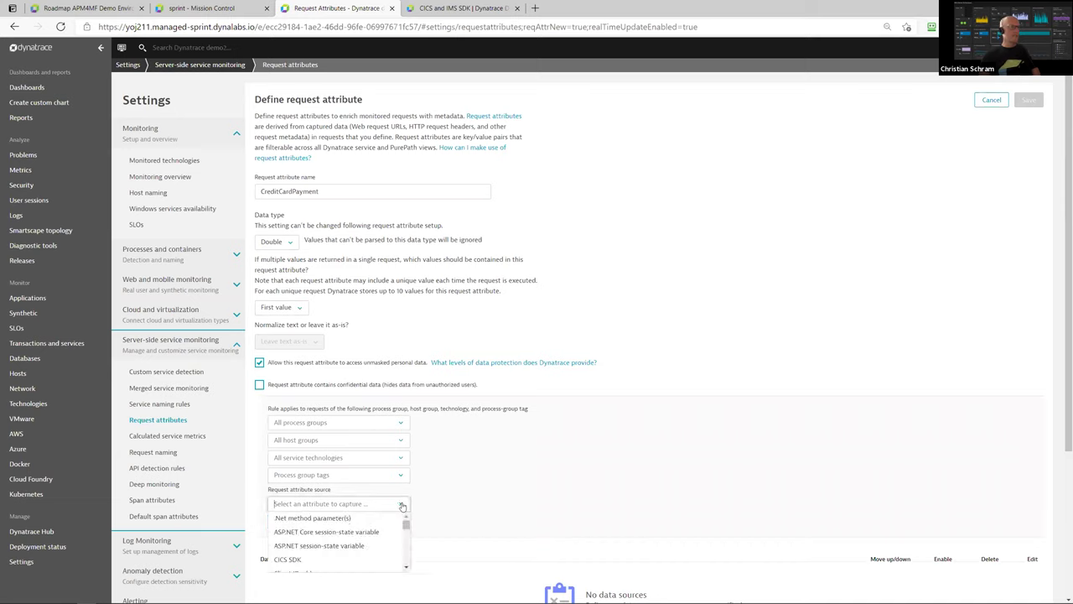
left_click(286, 559)
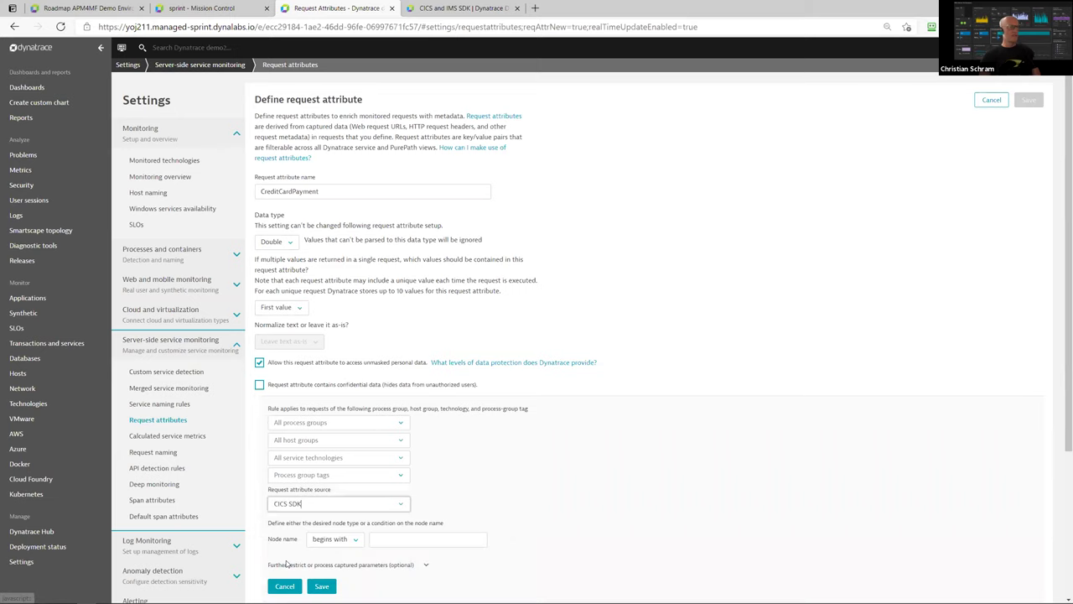
scroll(570, 495, "down", 2)
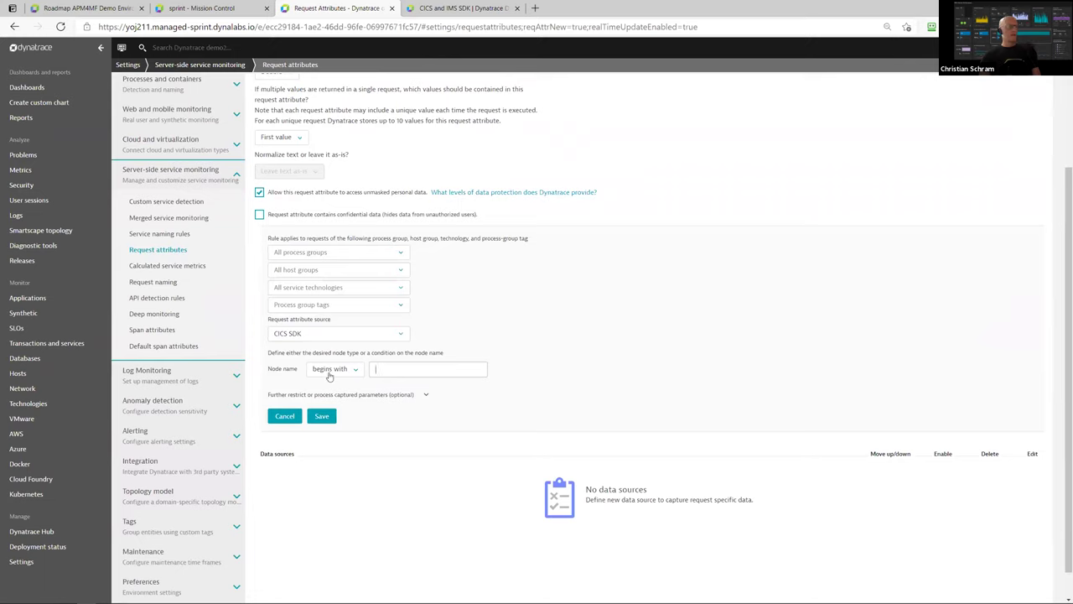
type("C")
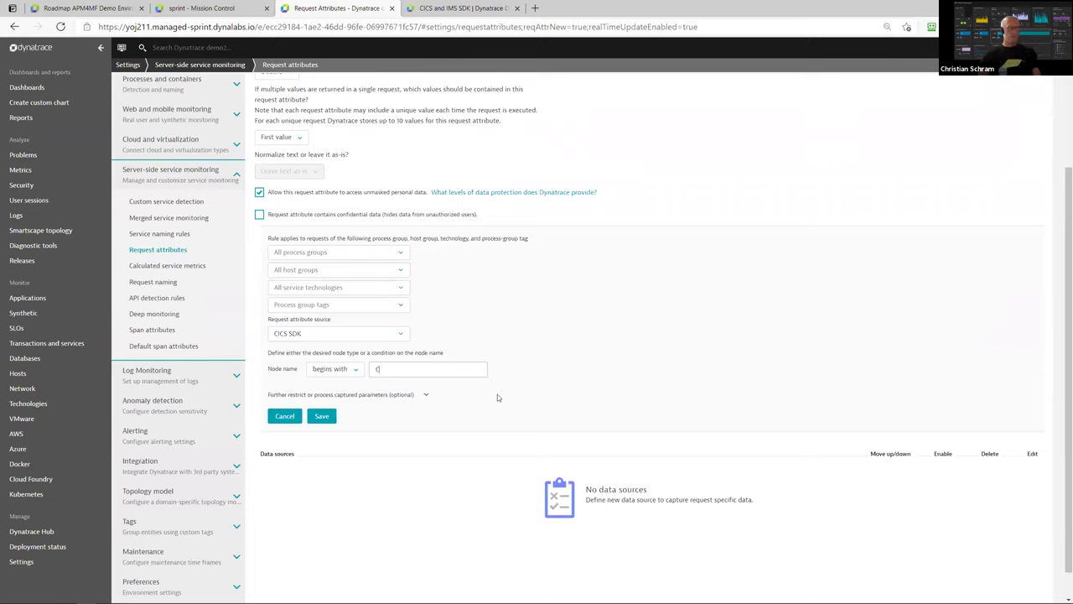
type("CPay")
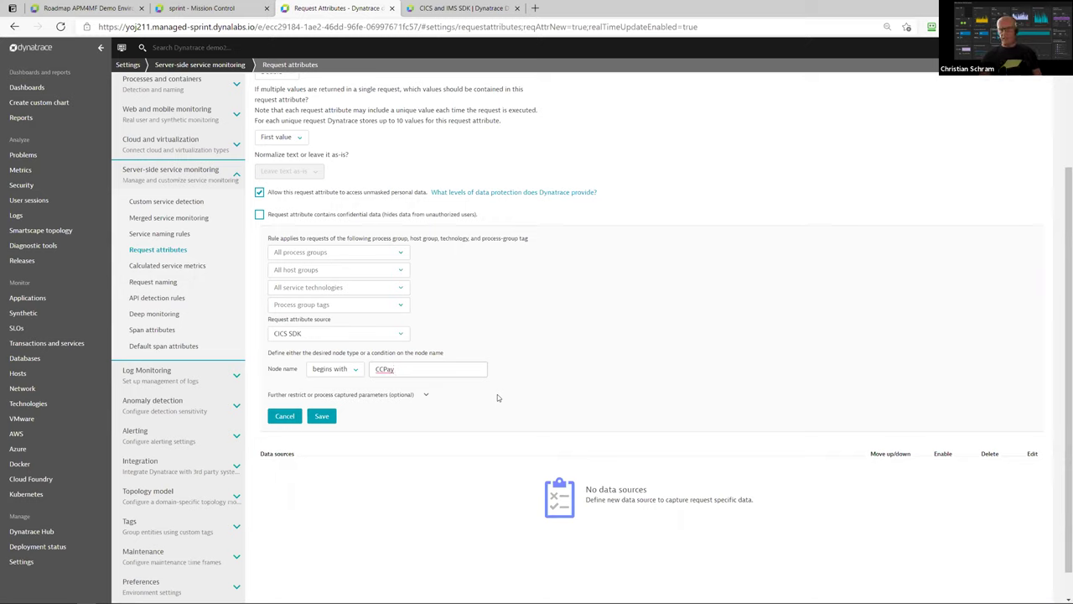
left_click(351, 374)
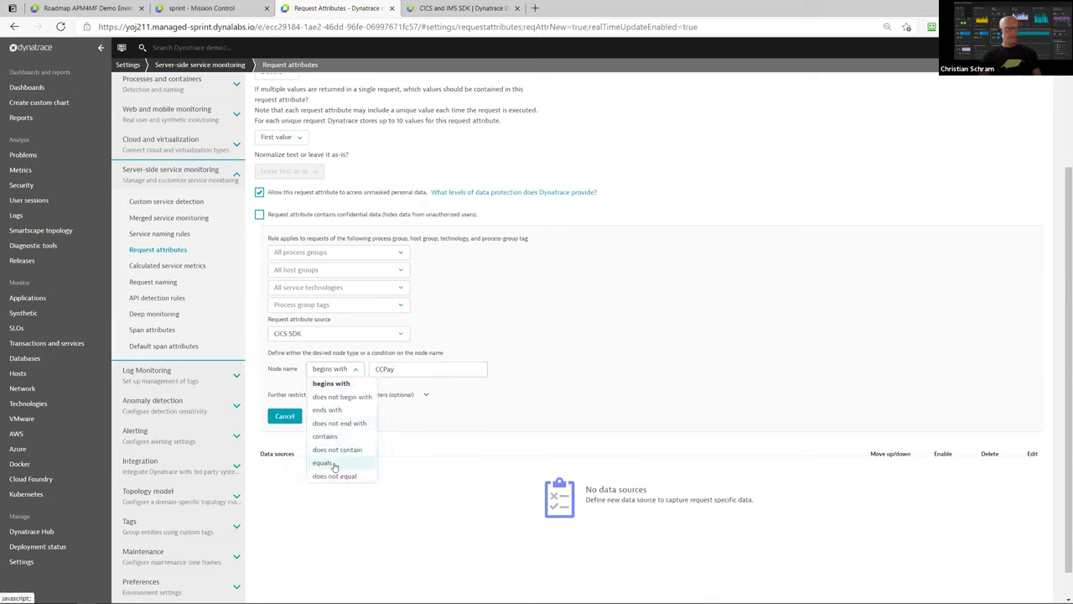
left_click(399, 374)
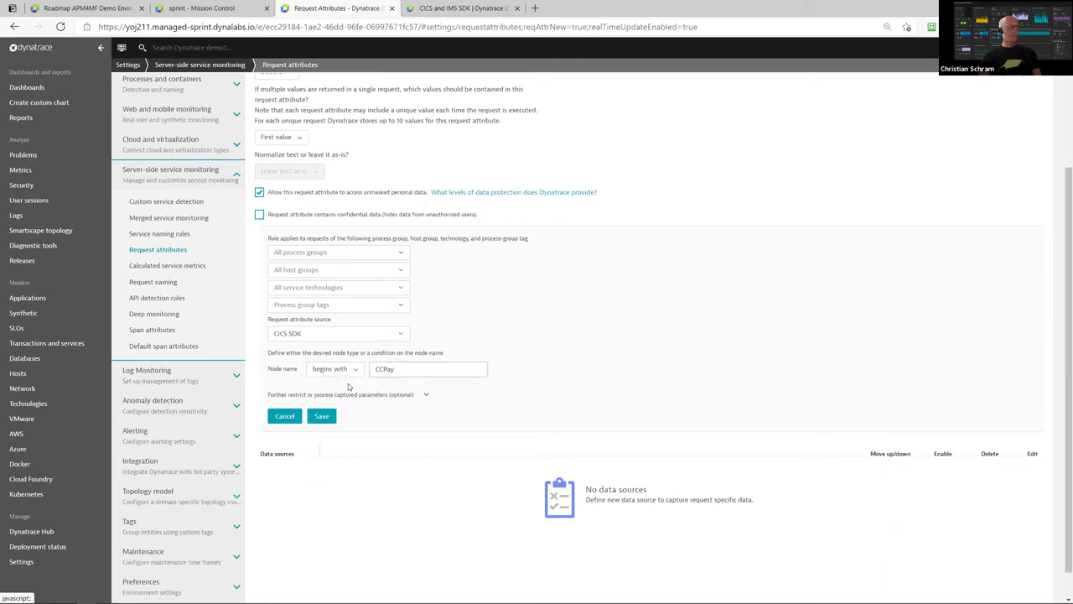
left_click(321, 416)
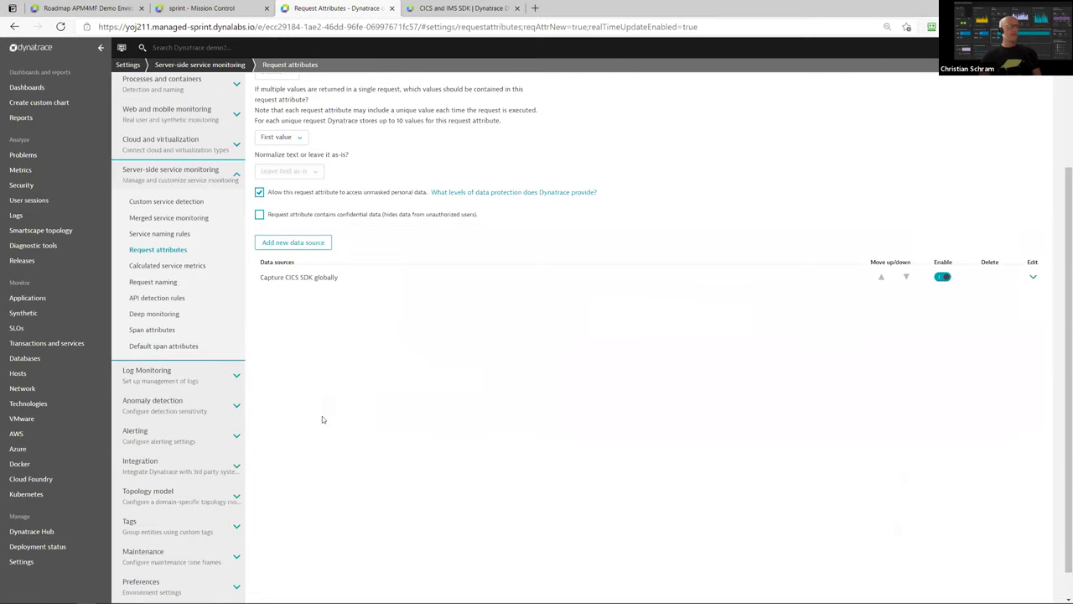
- Open the request attributes list in the server-side service monitoring settings and check it for CreditCardPayment
left_click(122, 50)
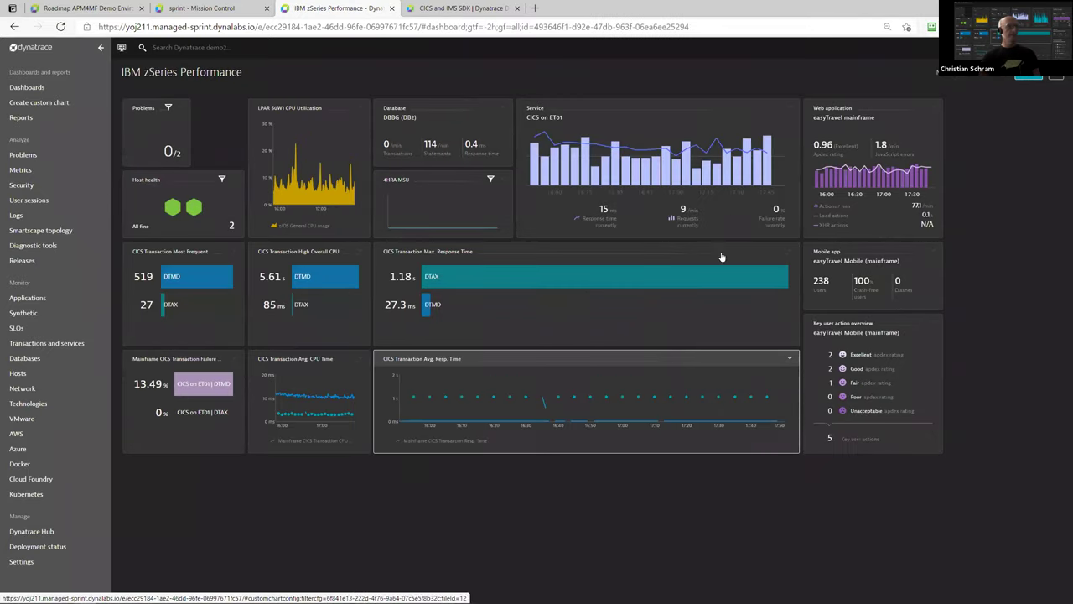
left_click(728, 197)
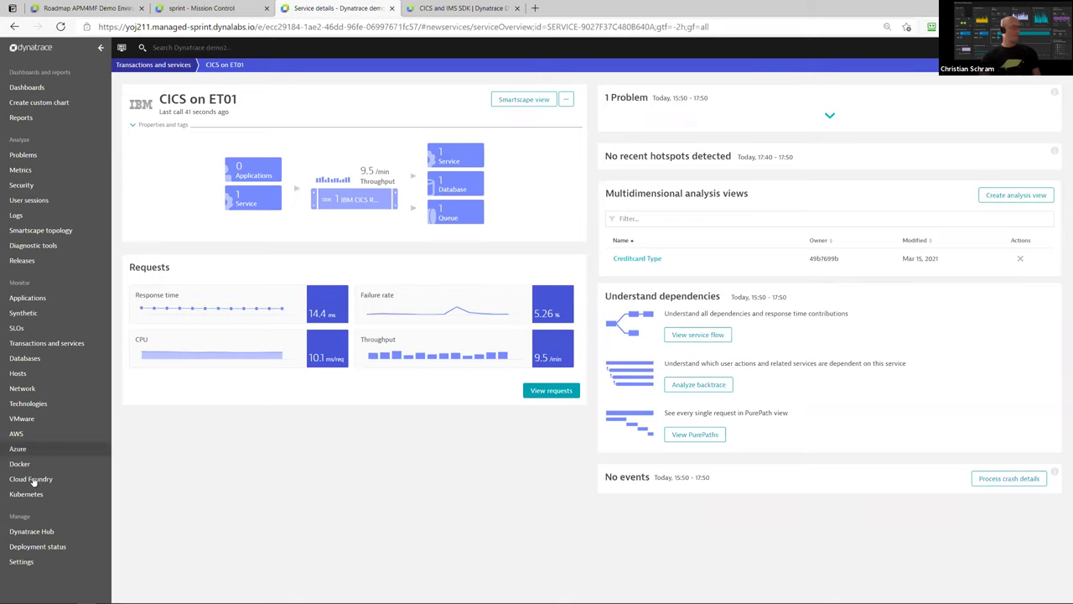
left_click(21, 561)
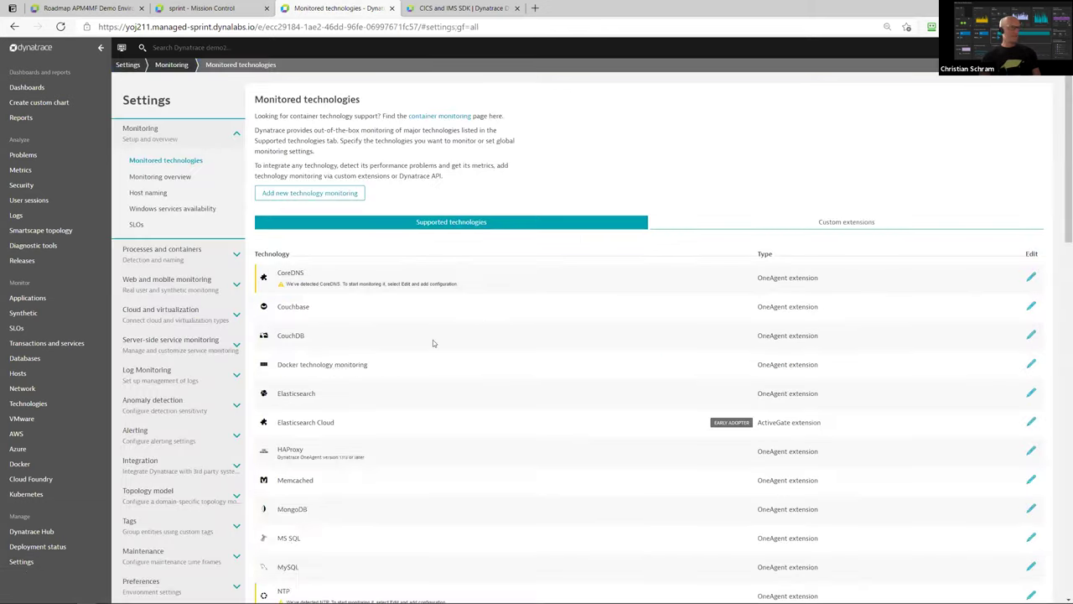
left_click(191, 344)
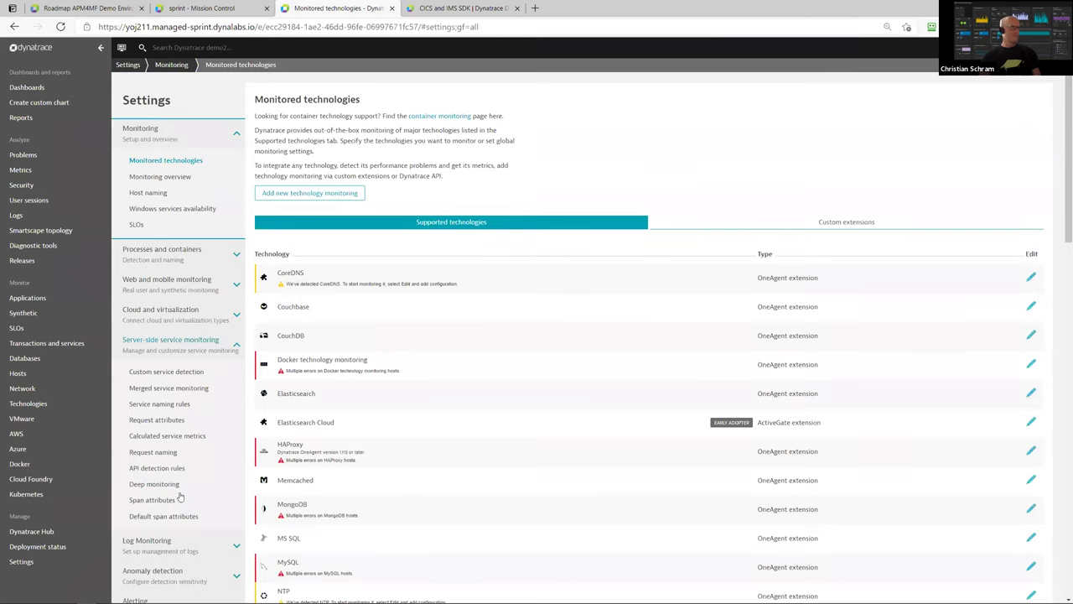
left_click(171, 516)
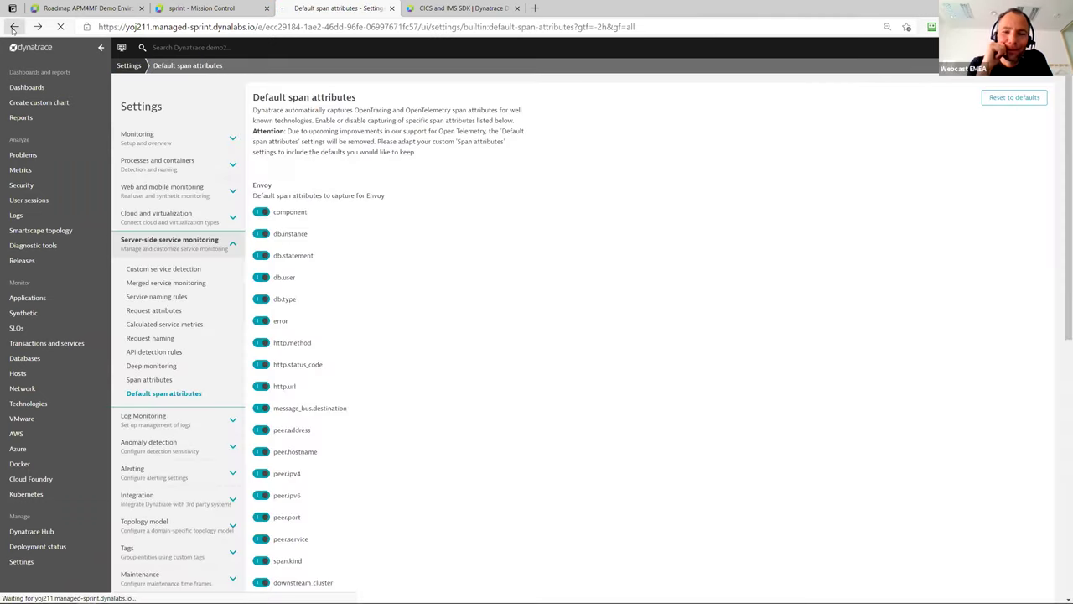
left_click(13, 27)
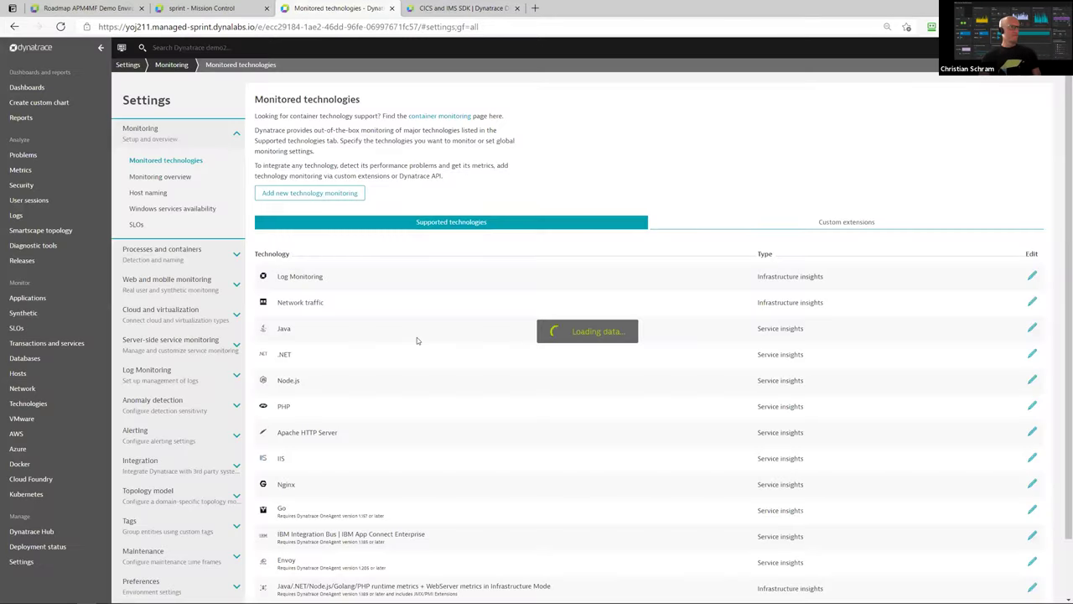
left_click(168, 343)
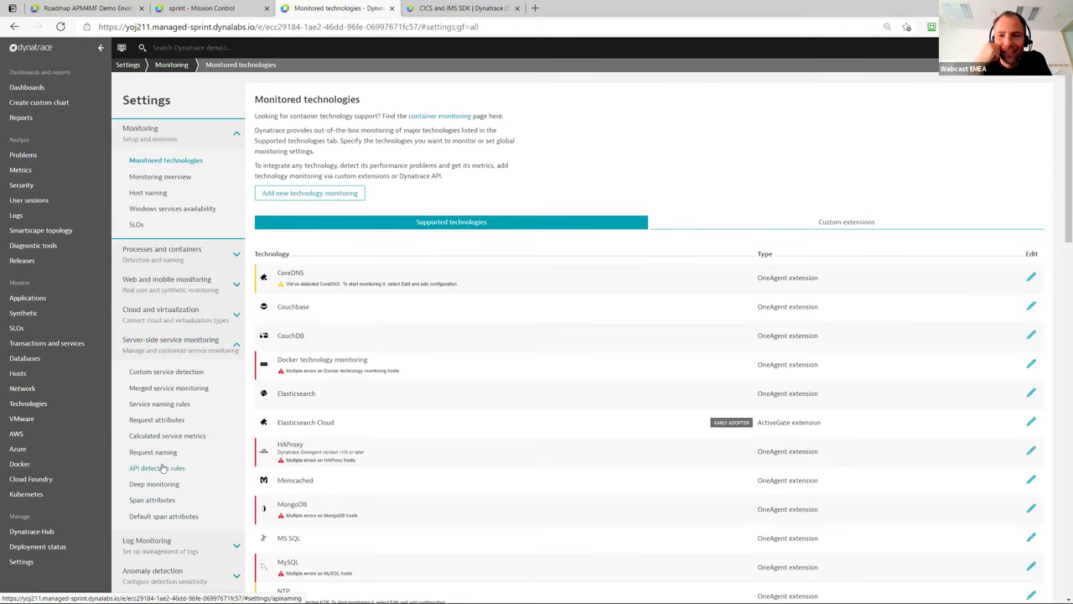
left_click(164, 421)
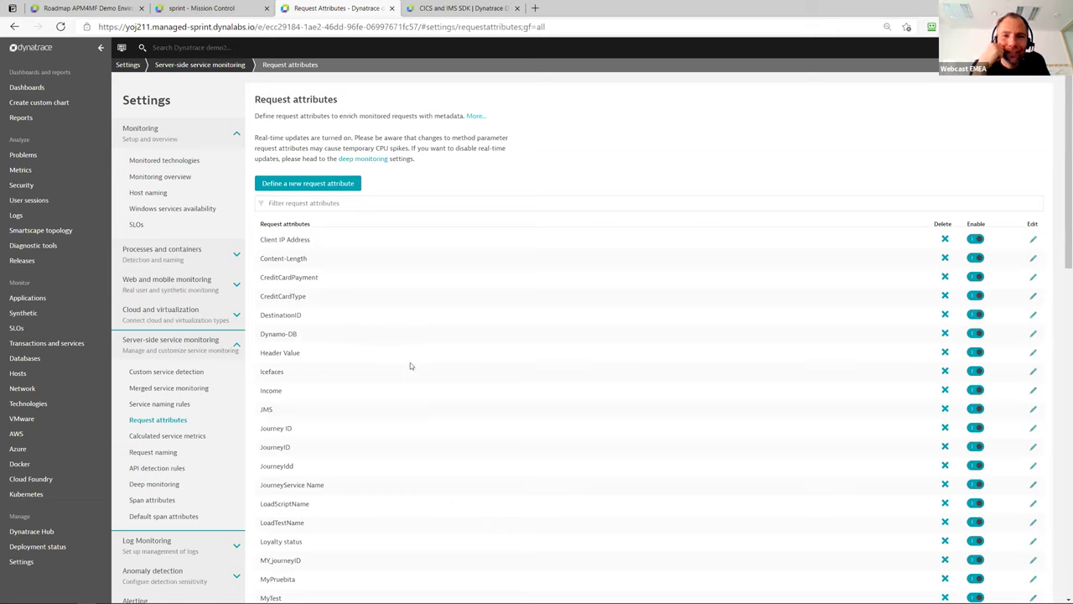
- From the IBM zSeries Performance dashboard, open the PurePaths of the CICS on ET01 service and narrow the timeframe to 17:41 - 17:51
left_click(121, 48)
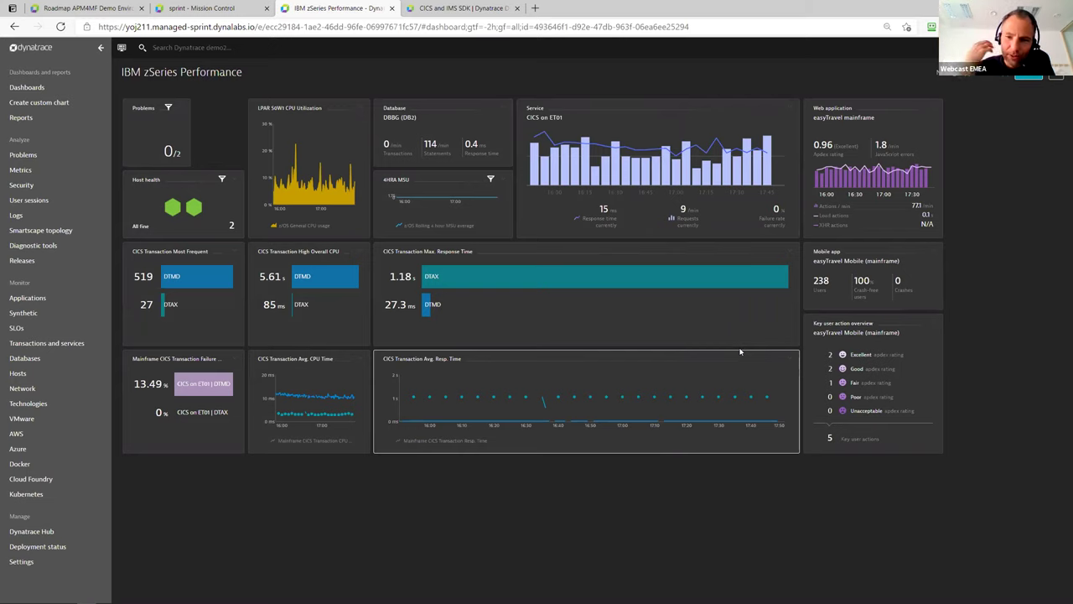
left_click(678, 189)
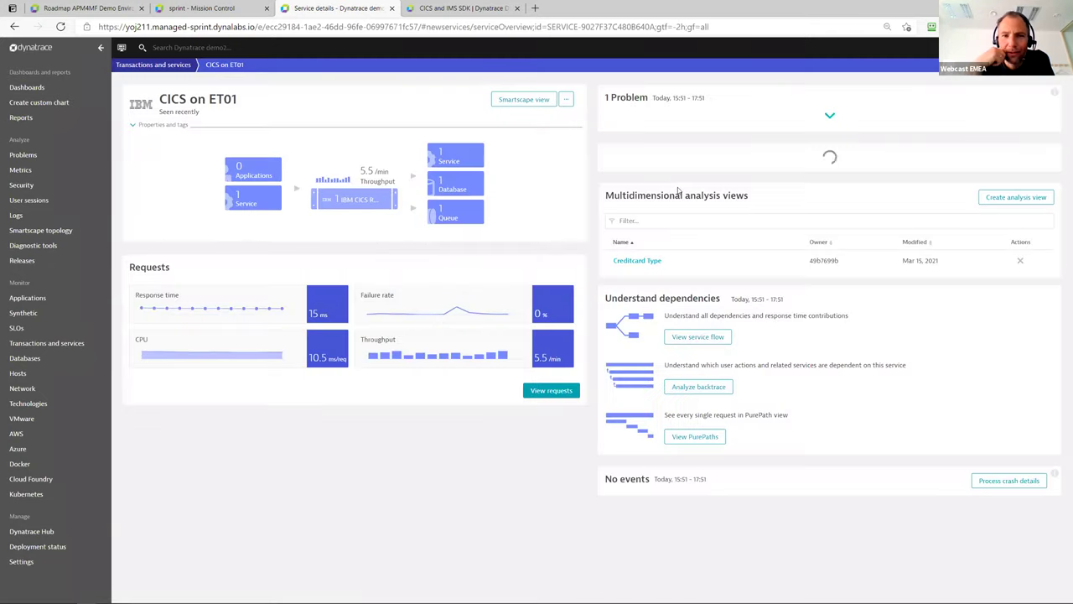
left_click(695, 436)
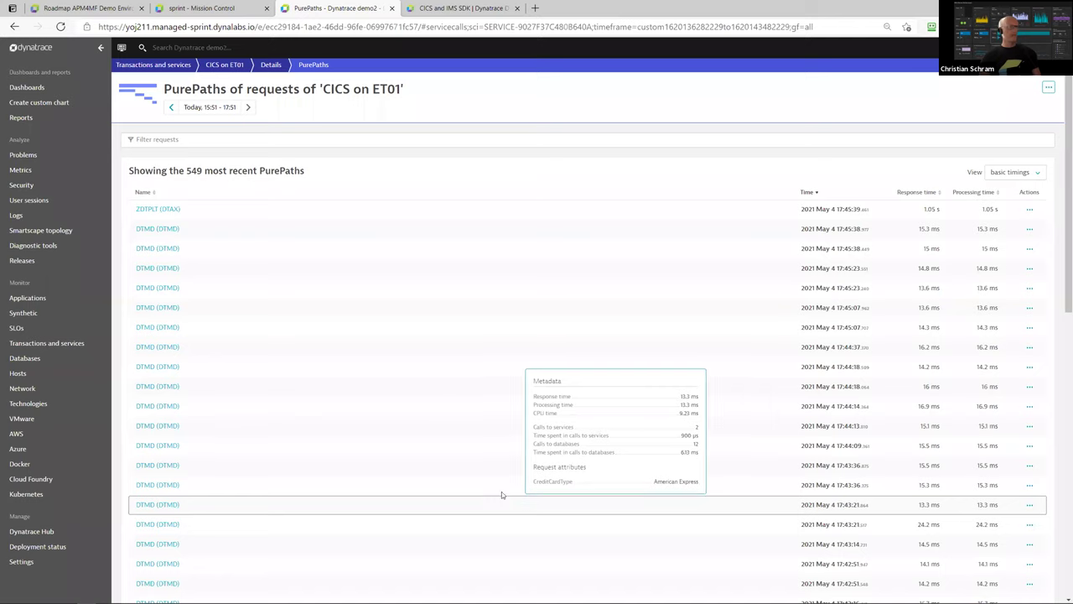
mouse_move(205, 260)
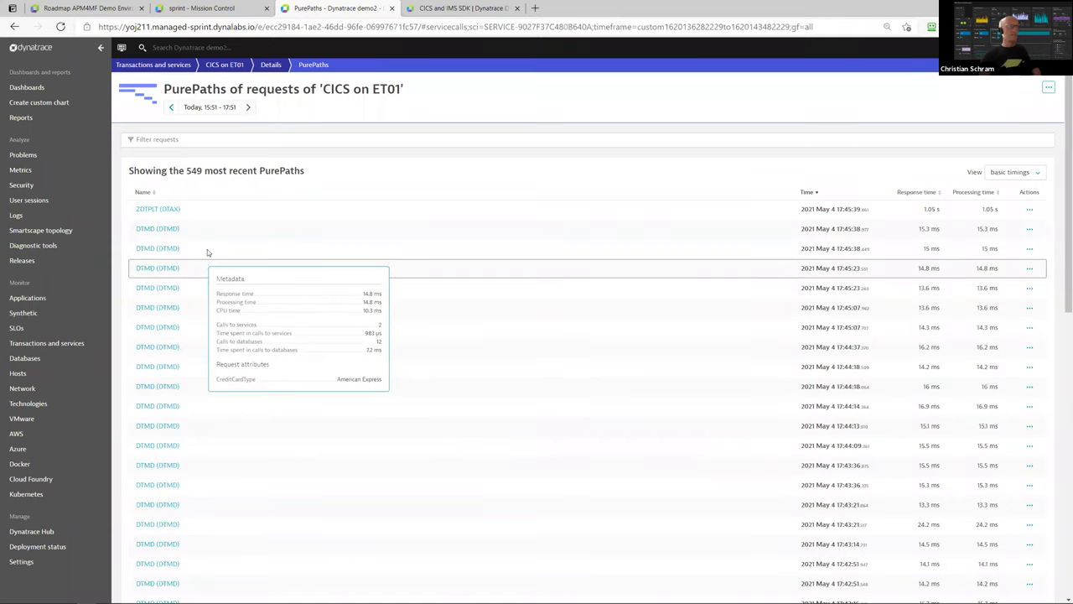
left_click(213, 107)
left_click(247, 184)
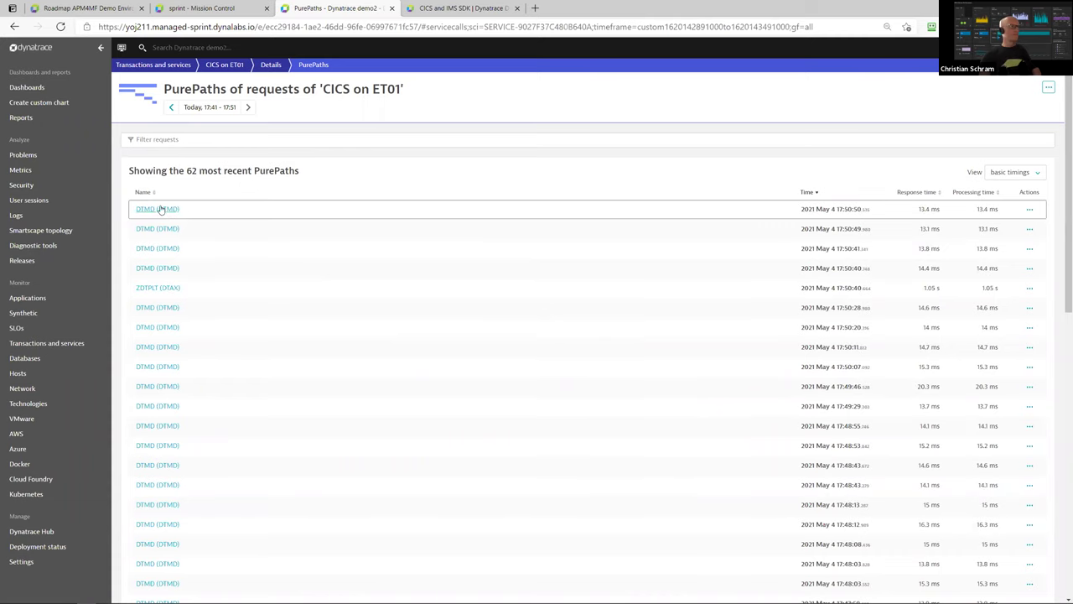
- Open the newest DTMD PurePath and inspect its CreditCardPayment and CreditCardType request attributes, returning to the PurePath list
mouse_move(161, 209)
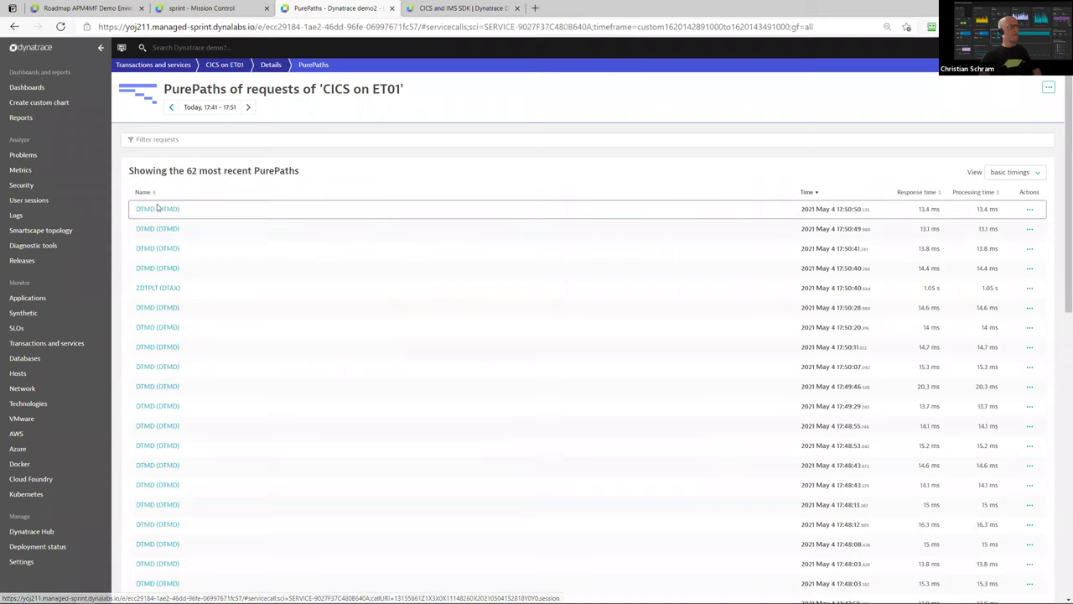
left_click(159, 210)
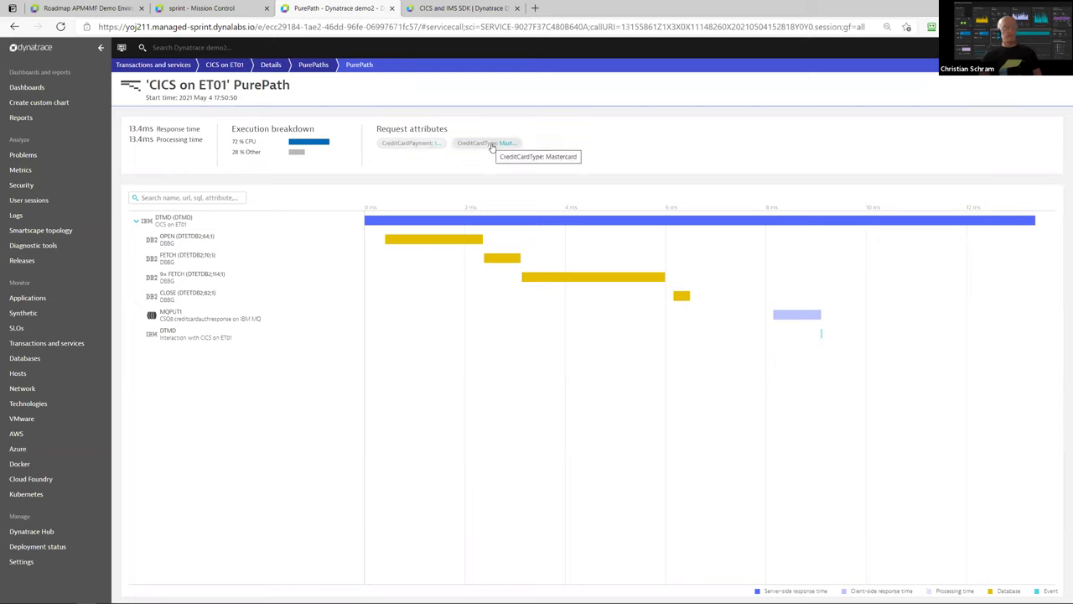
left_click(14, 27)
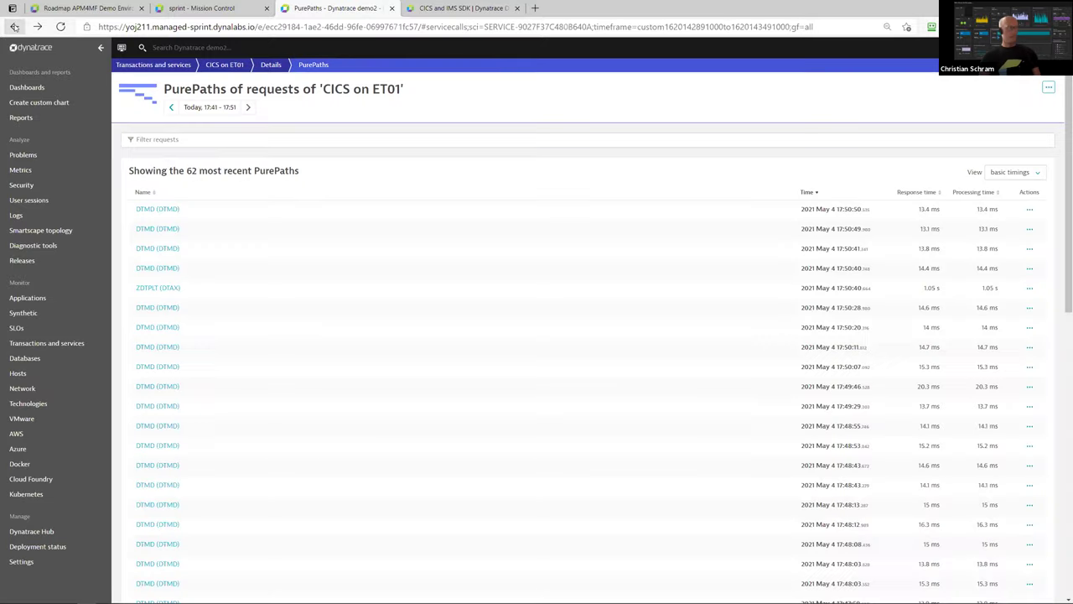
- Create a multidimensional analysis view for the CICS on ET01 service using the CreditCardPayment request attribute as the metric
left_click(14, 27)
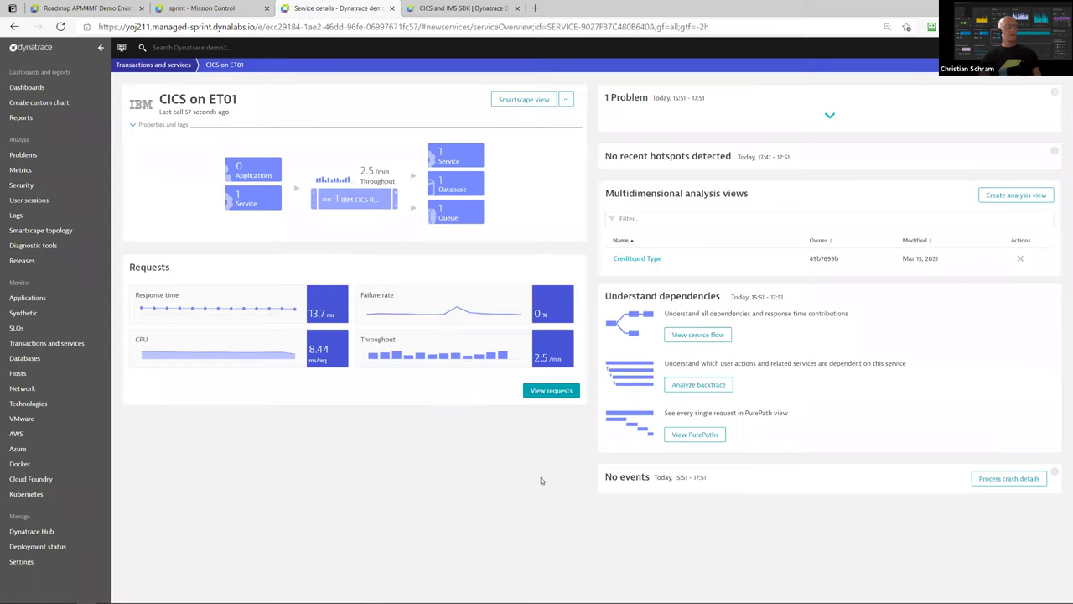
left_click(1026, 198)
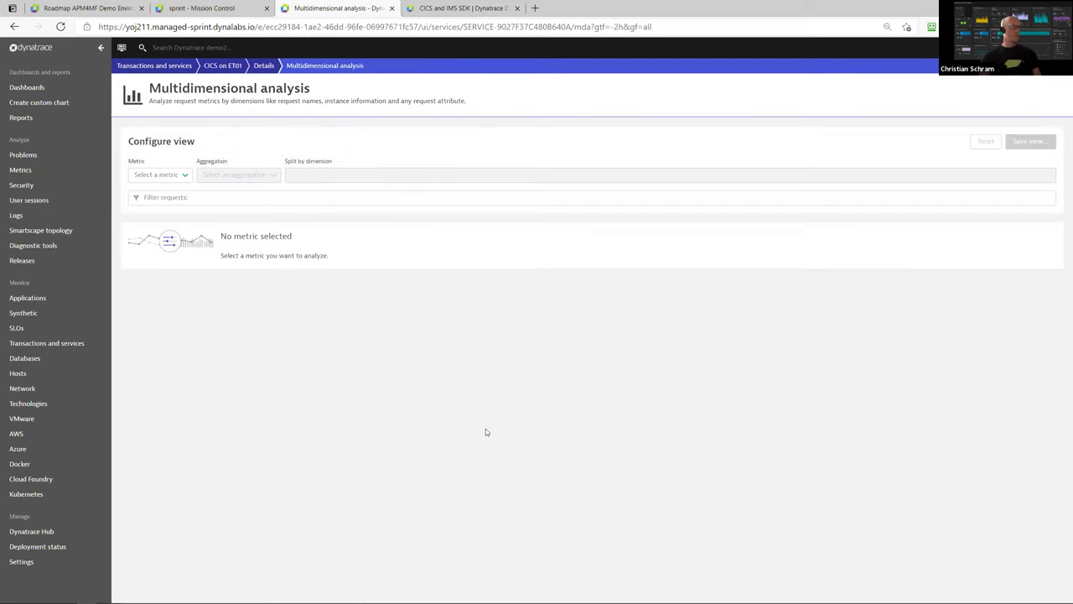
left_click(182, 175)
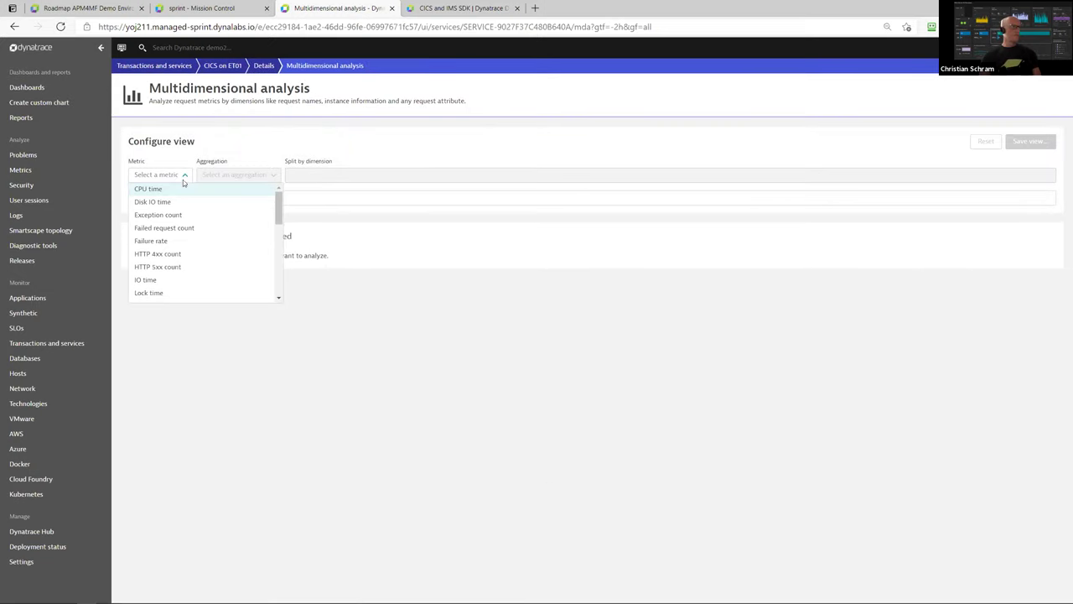
left_click_drag(279, 210, 290, 293)
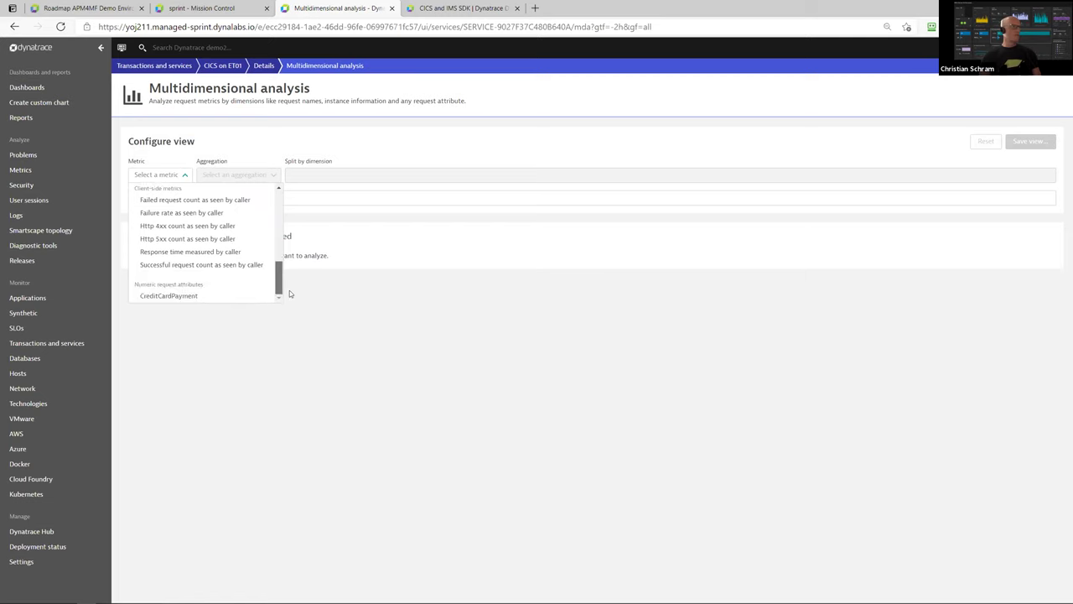
left_click(183, 298)
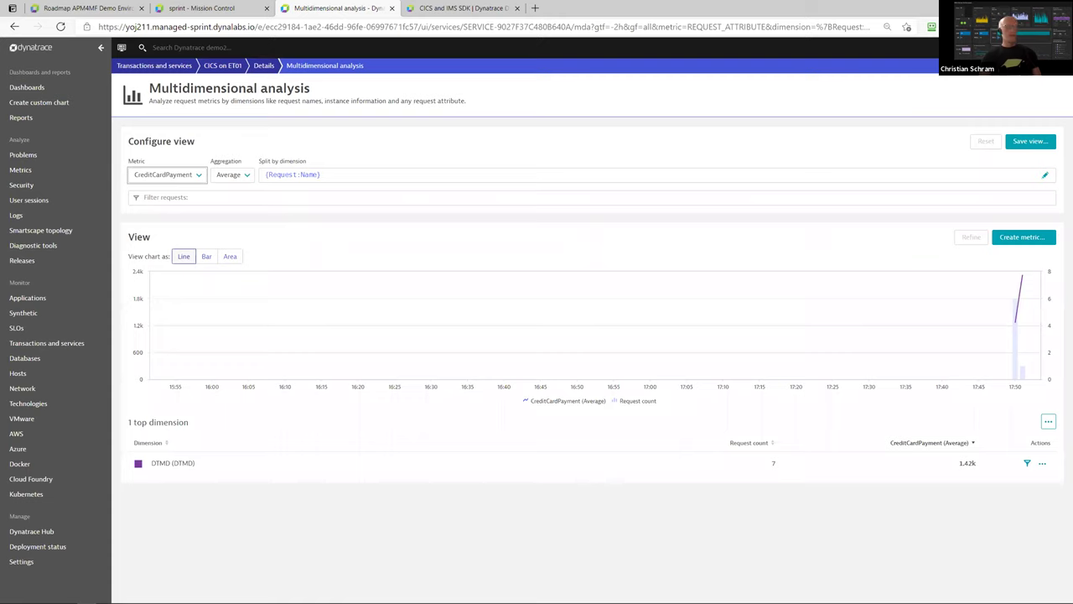
- Save the analysis view under the name Creditcard Payment
mouse_move(1024, 288)
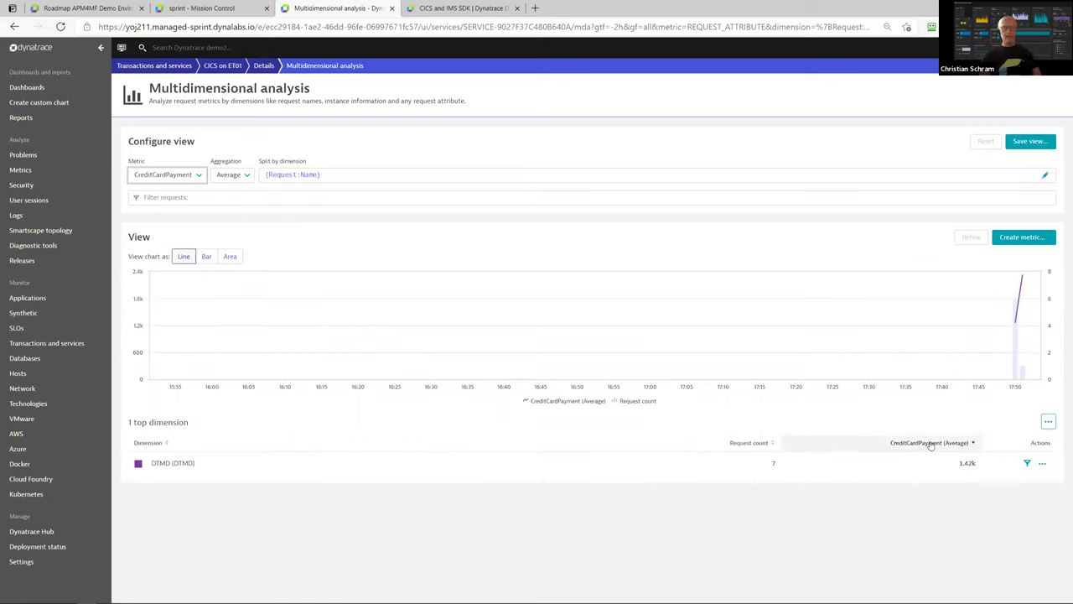
left_click(1032, 142)
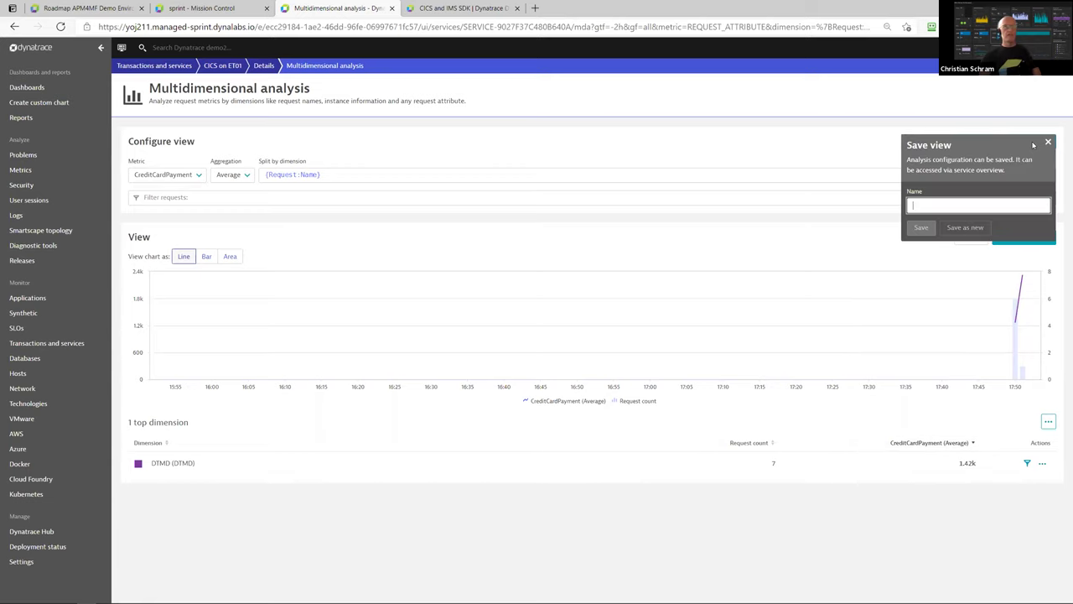
type("Credit")
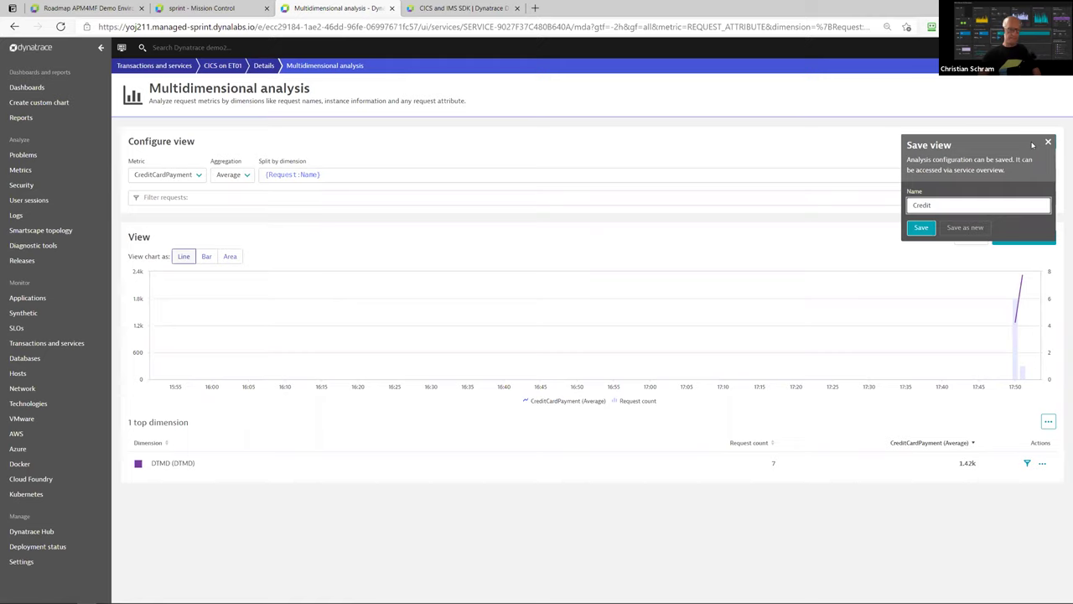
type("card Payment")
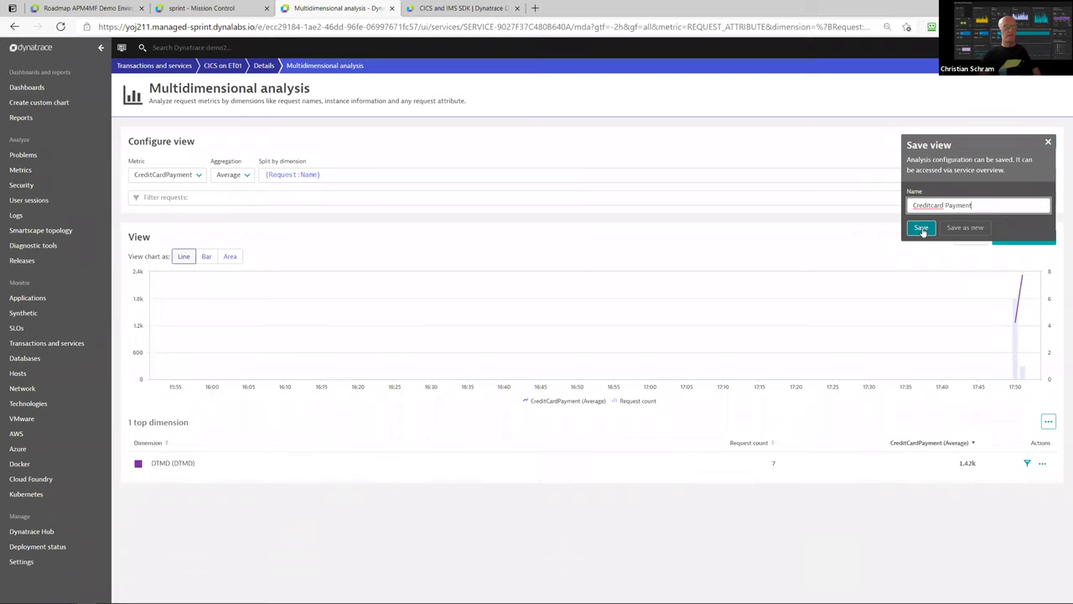
left_click(921, 229)
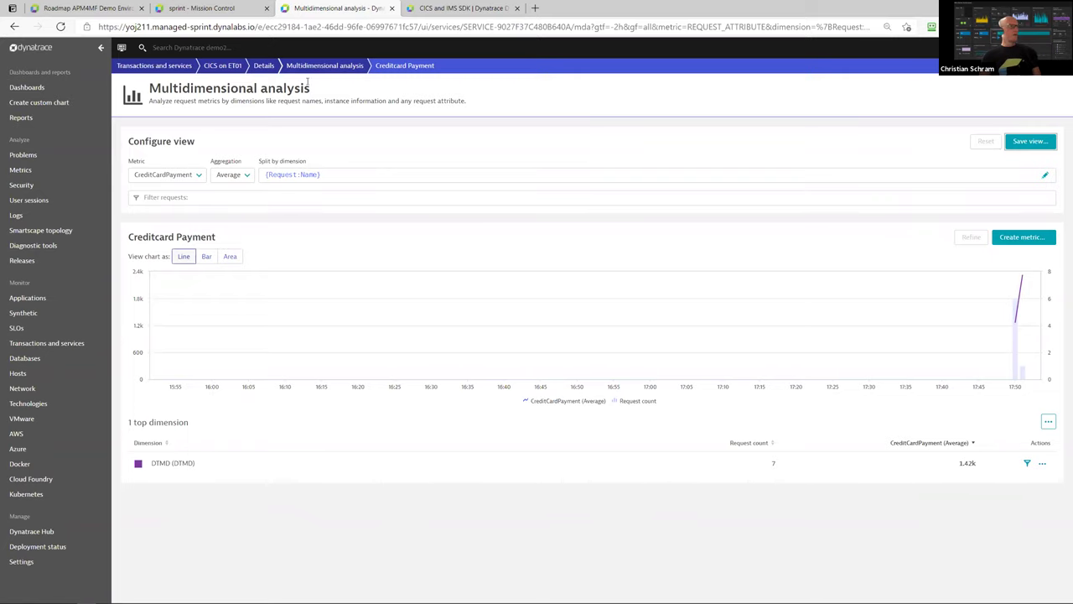
- Reopen the saved Creditcard Payment view from the CICS on ET01 service overview and try to create a metric from it
left_click(223, 65)
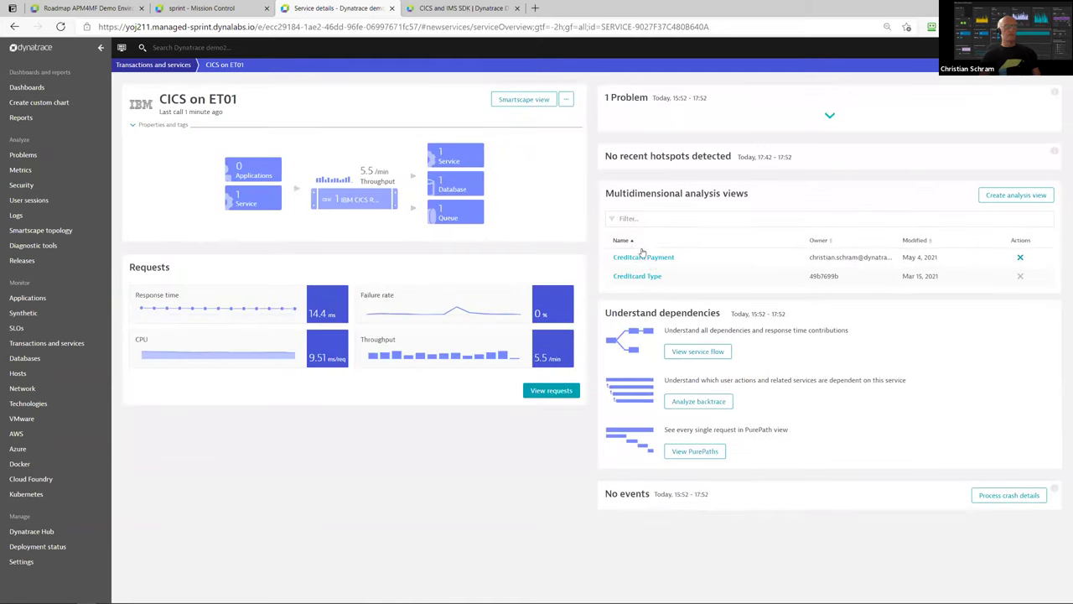
left_click(651, 259)
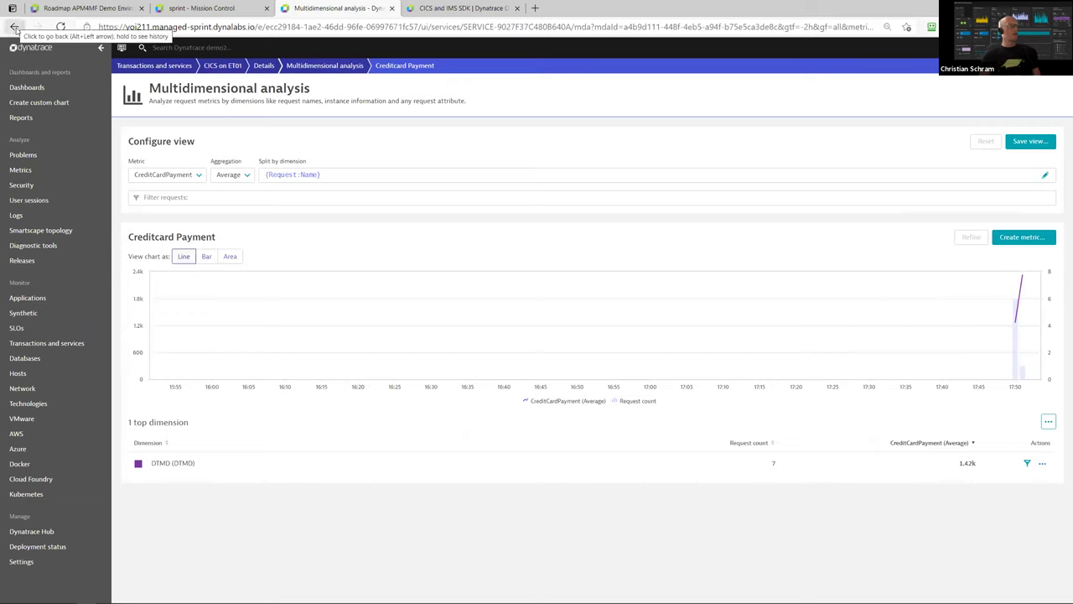
left_click(1017, 241)
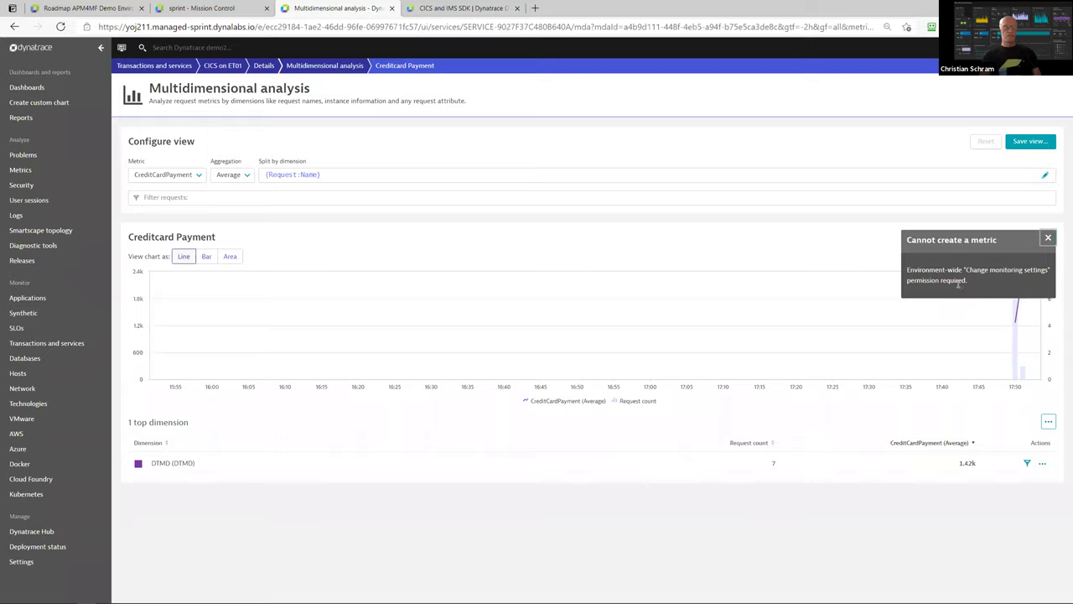
left_click(865, 246)
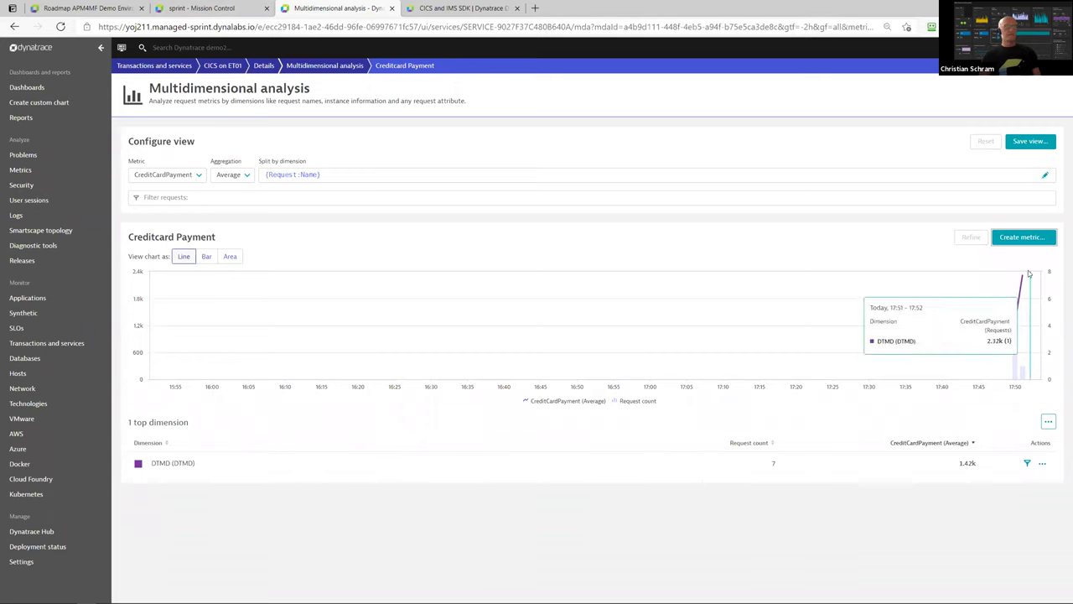
left_click(1030, 239)
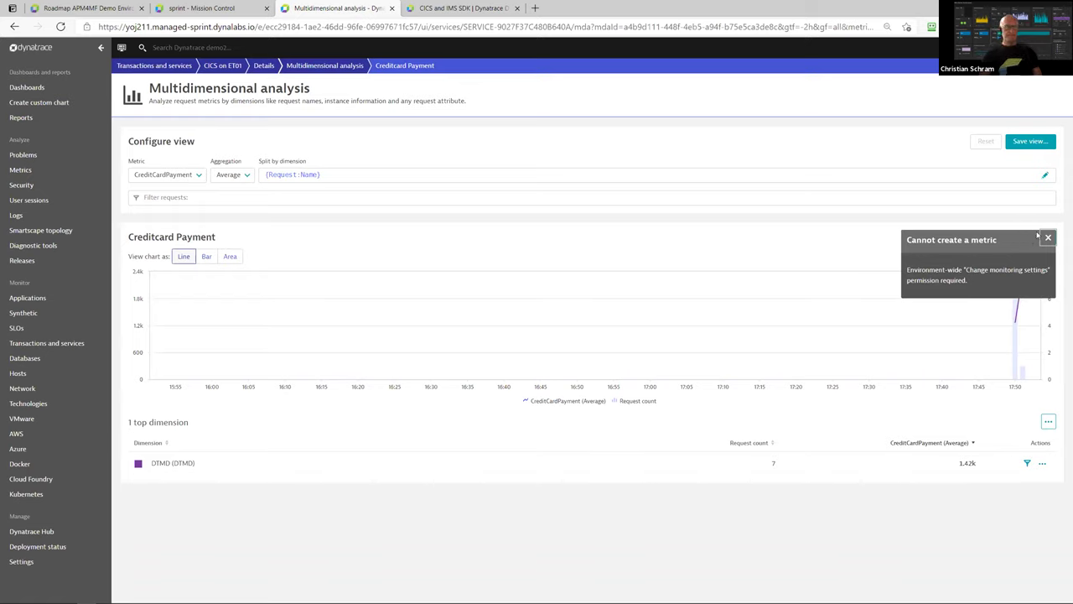
left_click(1047, 240)
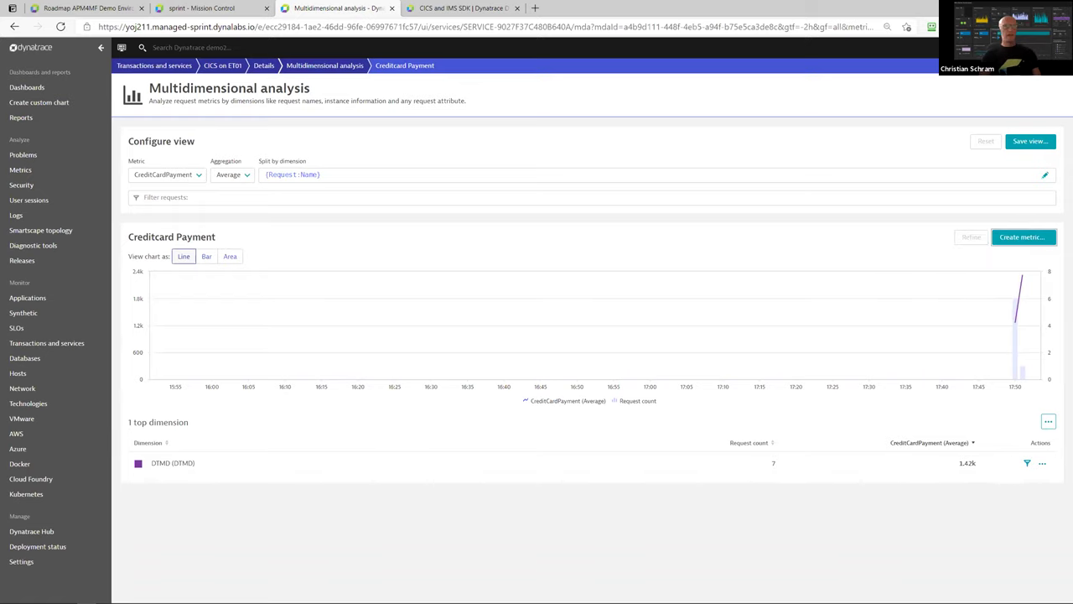
left_click(1058, 47)
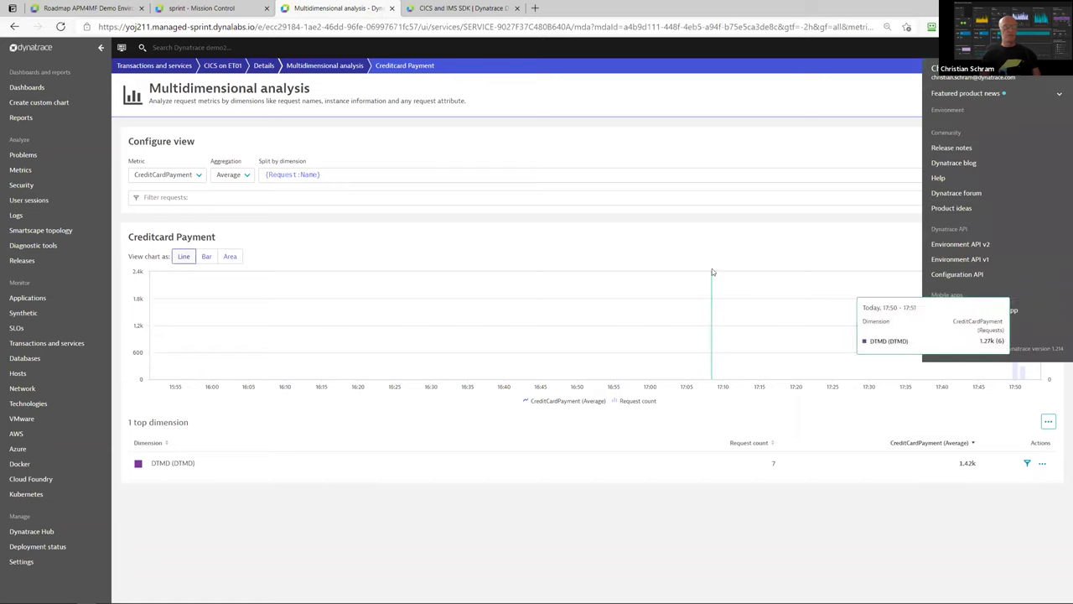
left_click(708, 148)
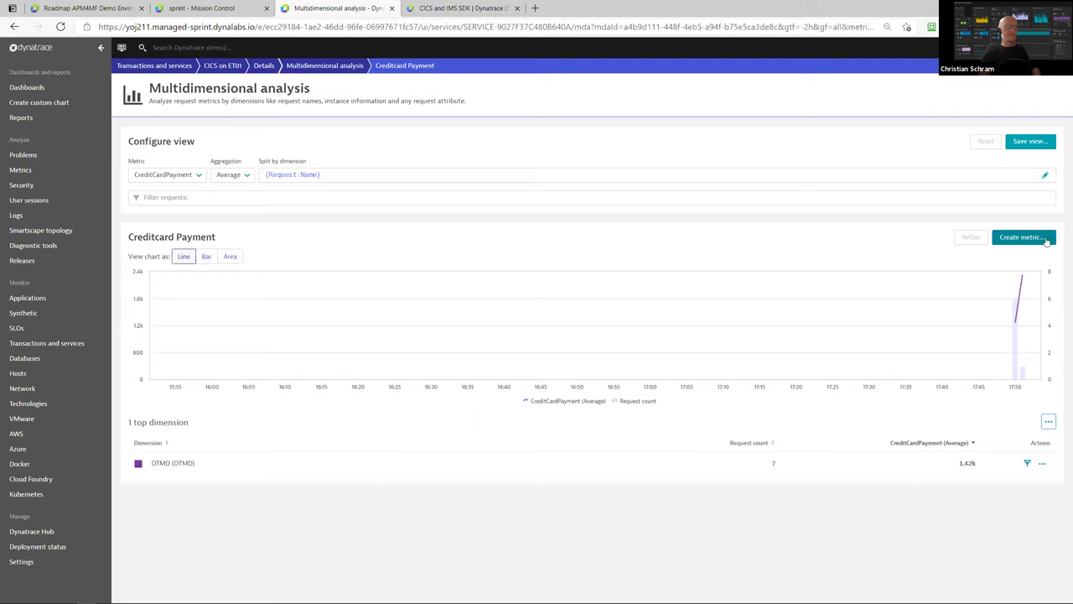
- Open the Calculated service metrics page in the server-side service monitoring settings
left_click(22, 561)
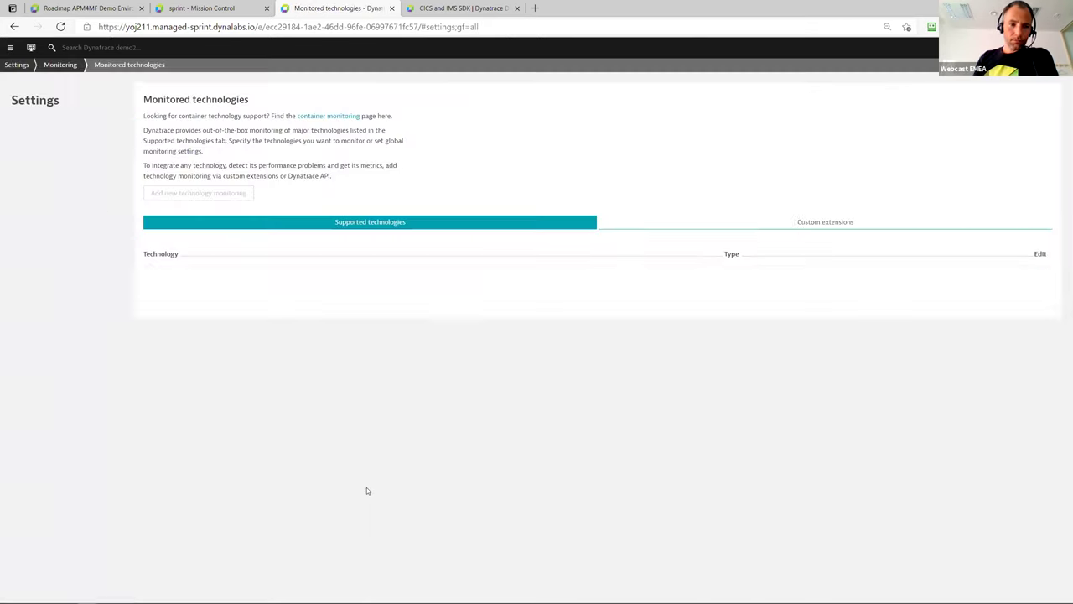
scroll(325, 476, "down", 2)
scroll(325, 476, "down", 2)
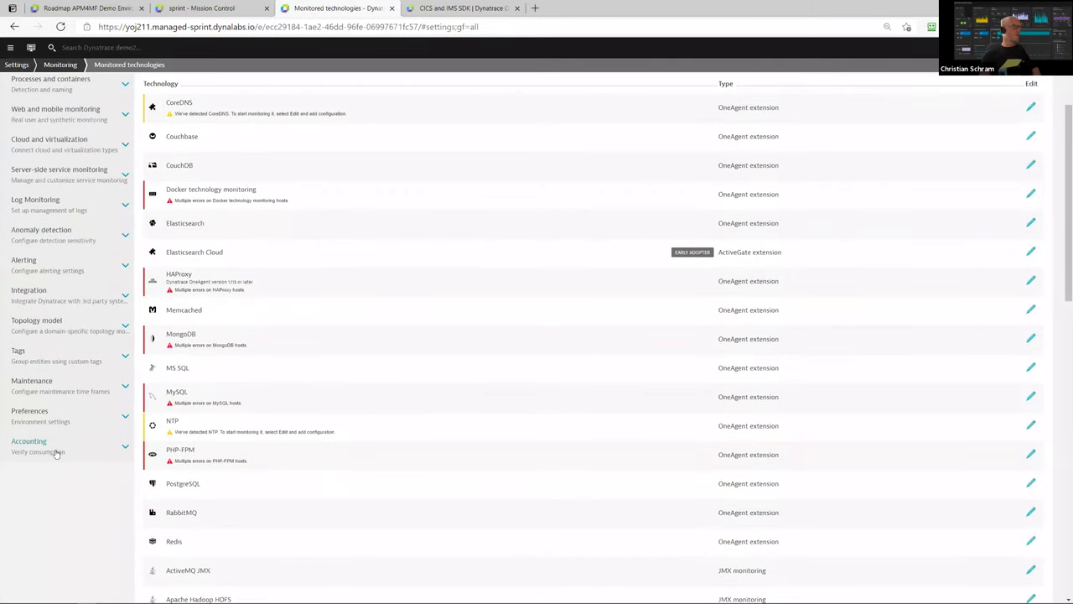
left_click(55, 173)
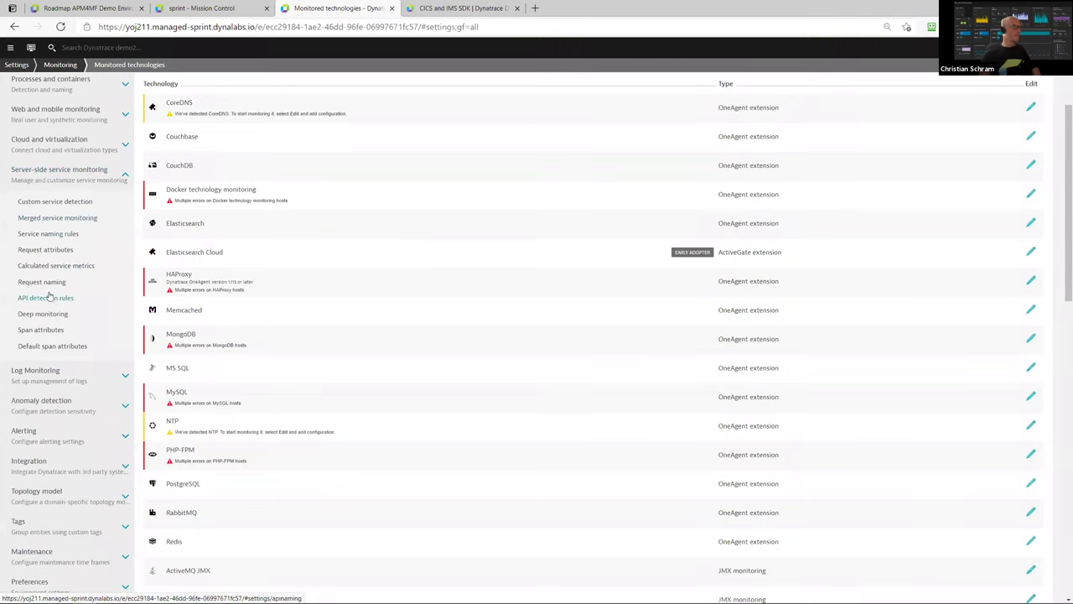
left_click(58, 268)
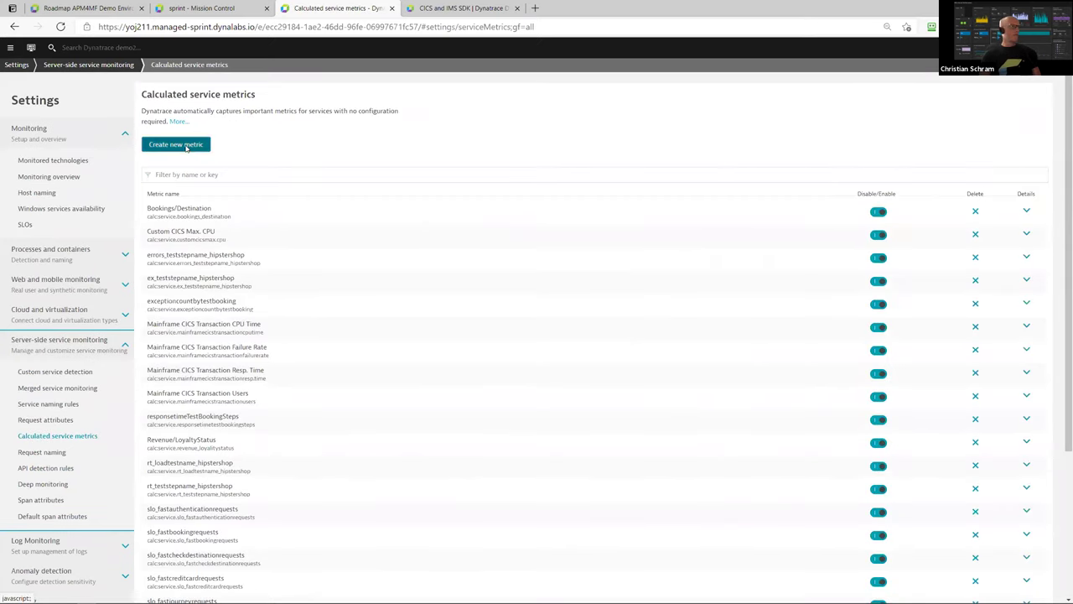
- Start a new calculated service metric and name it Creditcardpayment
left_click(188, 150)
left_click(170, 194)
type("C")
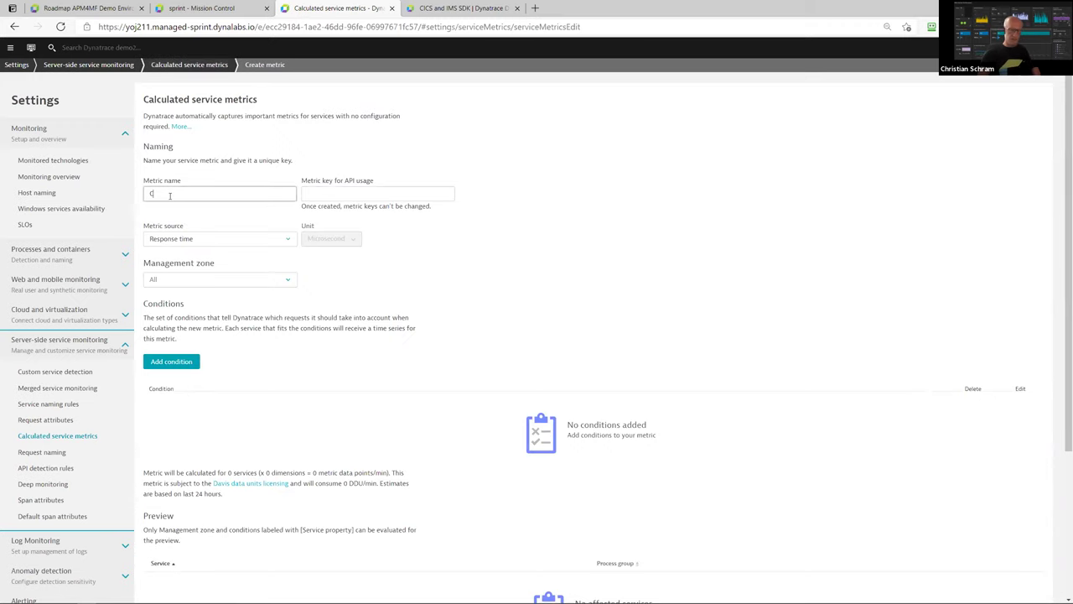
type("redit")
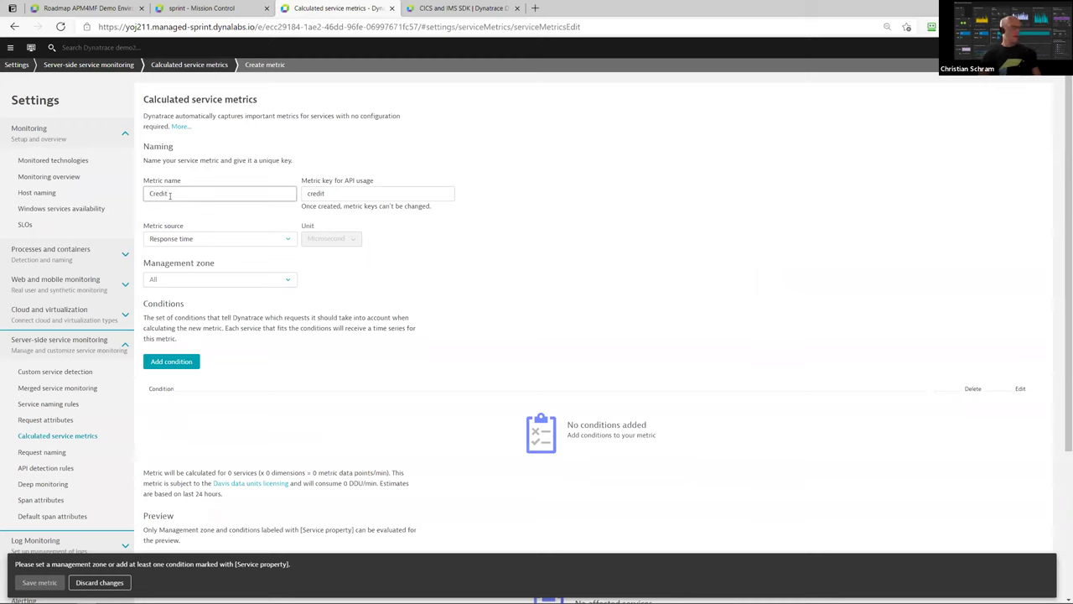
type("cardpayment")
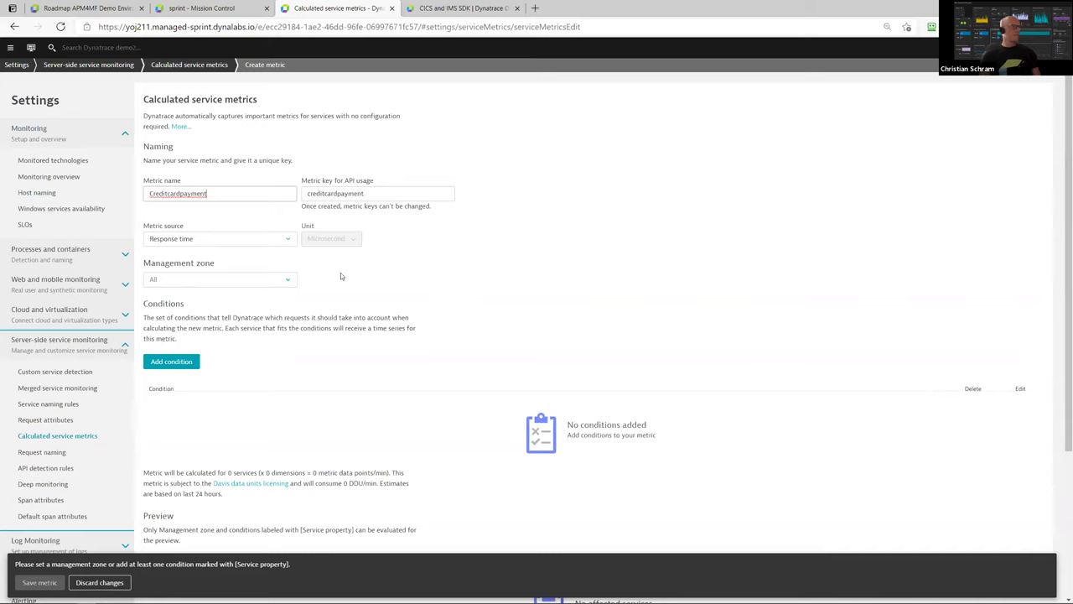
- Set the metric source to a request attribute and choose CreditCardPayment as the attribute
left_click(291, 240)
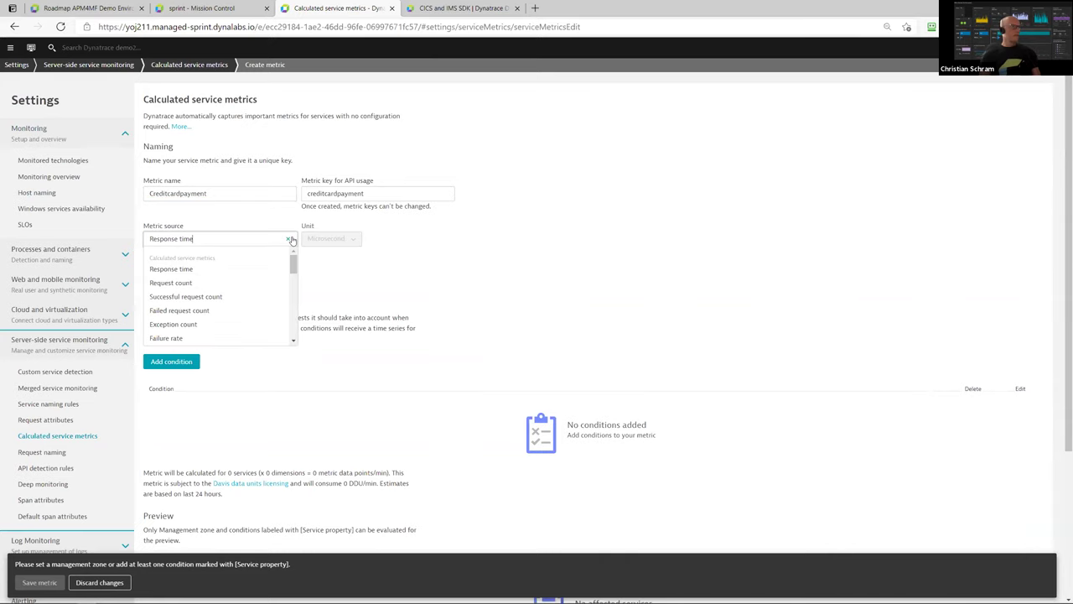
scroll(295, 335, "down", 5)
scroll(297, 345, "down", 3)
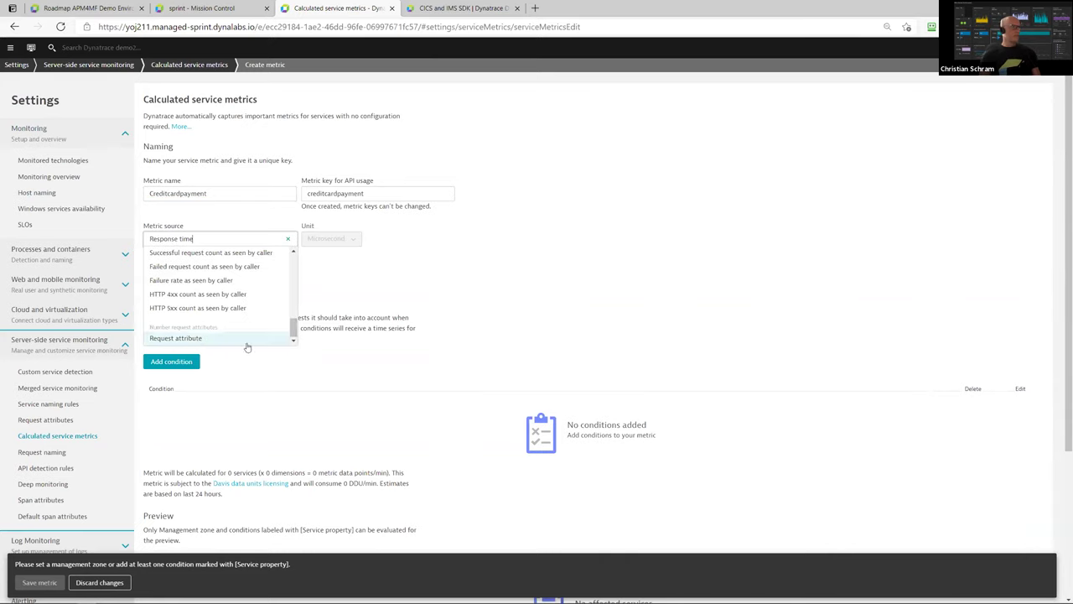
left_click(190, 337)
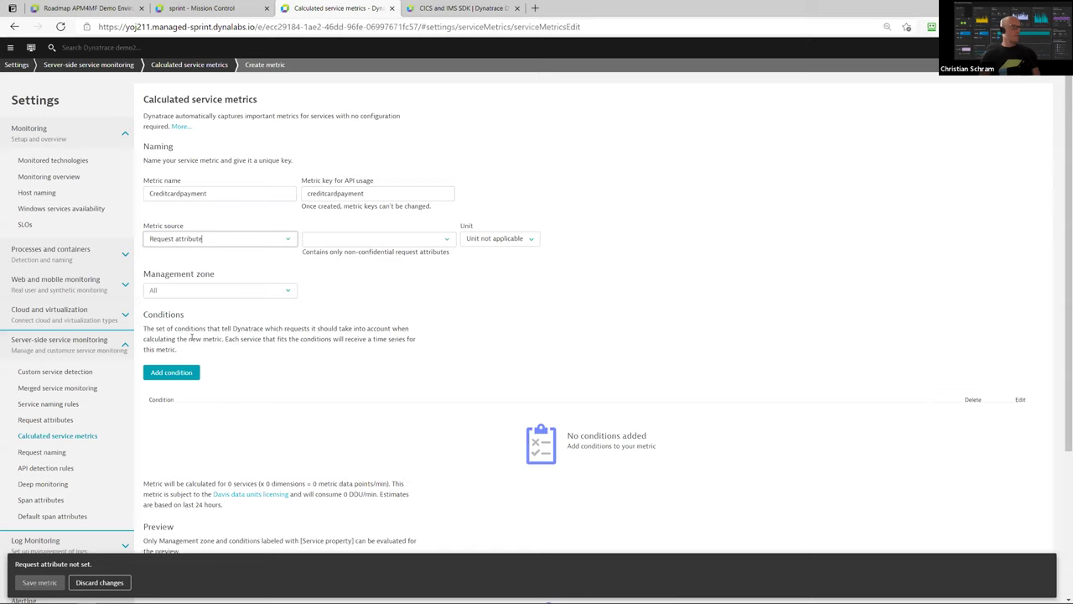
left_click(350, 241)
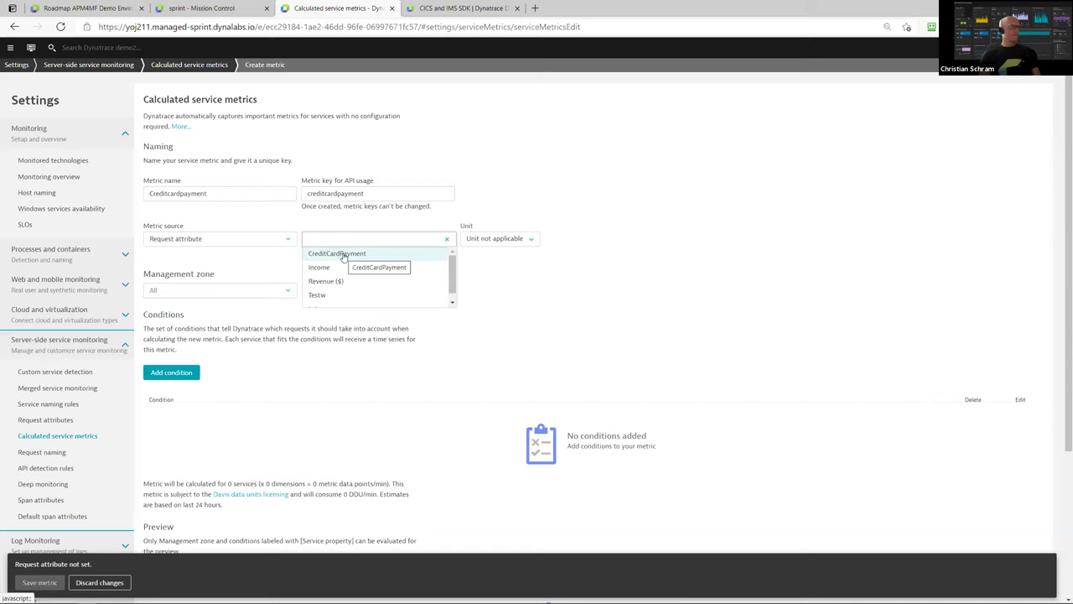
left_click(343, 254)
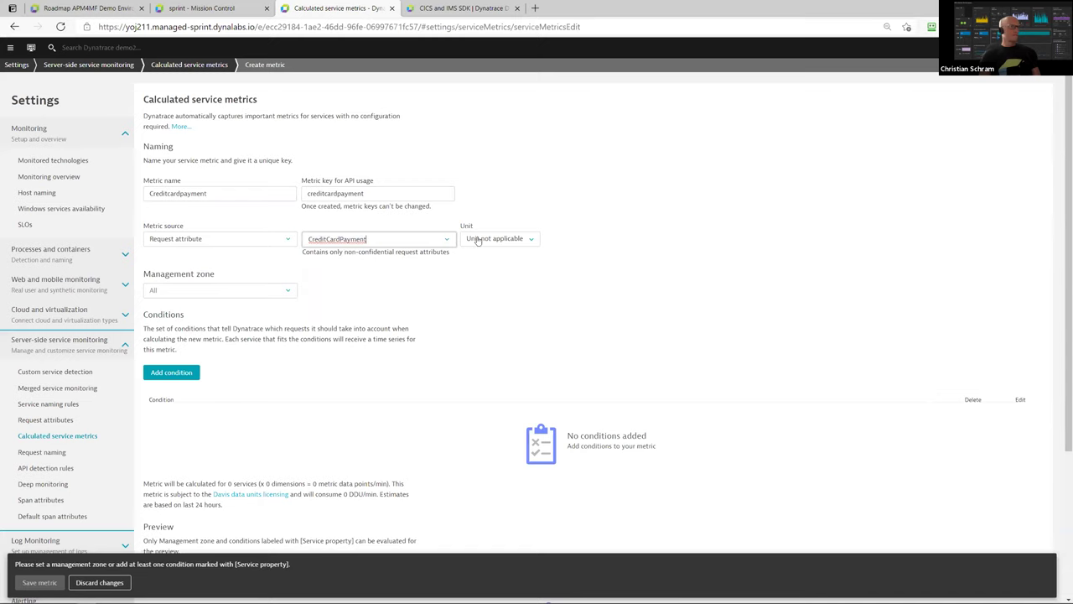
- Give the metric a custom unit named Euro
left_click(532, 241)
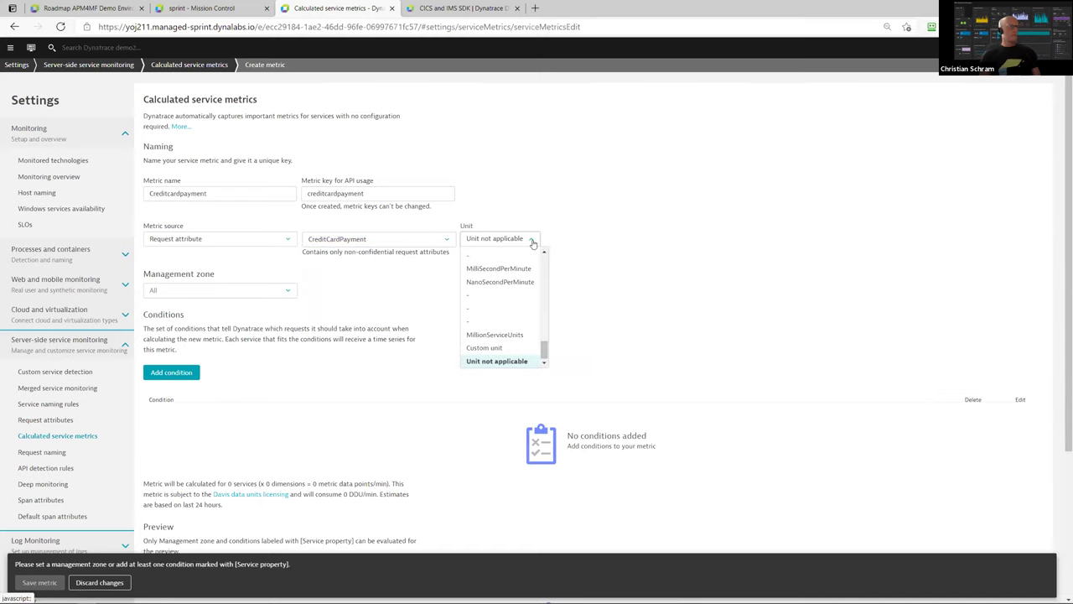
left_click(493, 360)
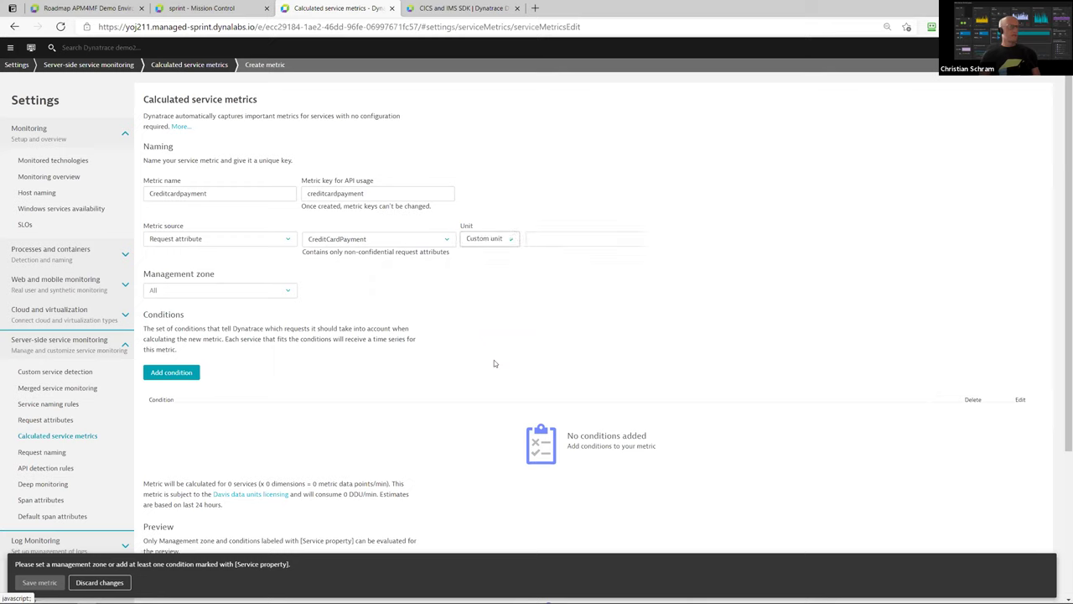
left_click(564, 242)
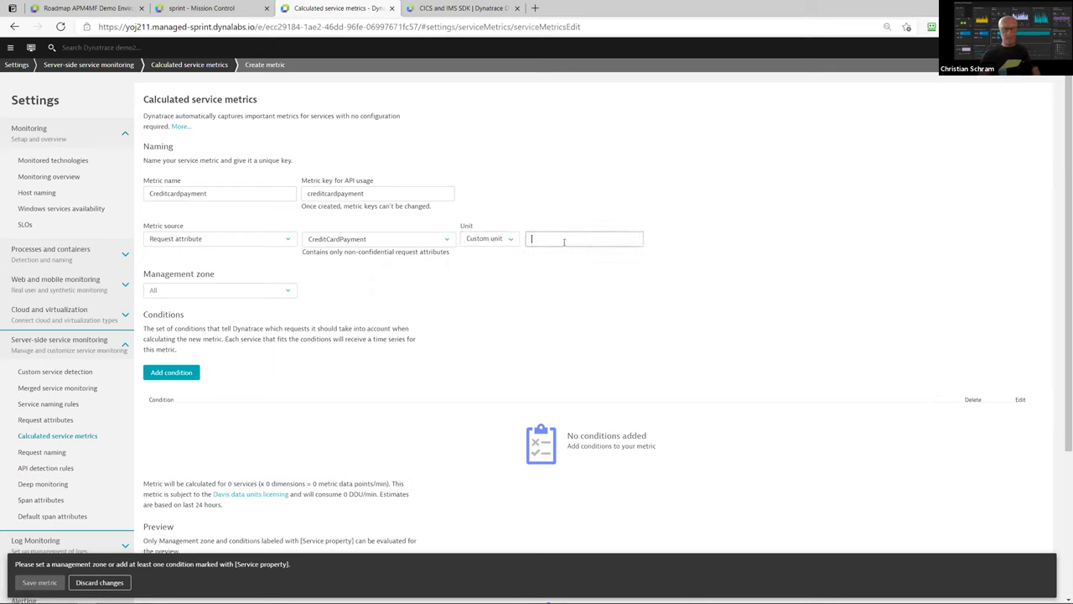
type("Euro")
left_click(542, 319)
- Limit the calculated metric to the mainframe management zone
left_click(289, 293)
scroll(295, 343, "down", 5)
scroll(295, 343, "down", 3)
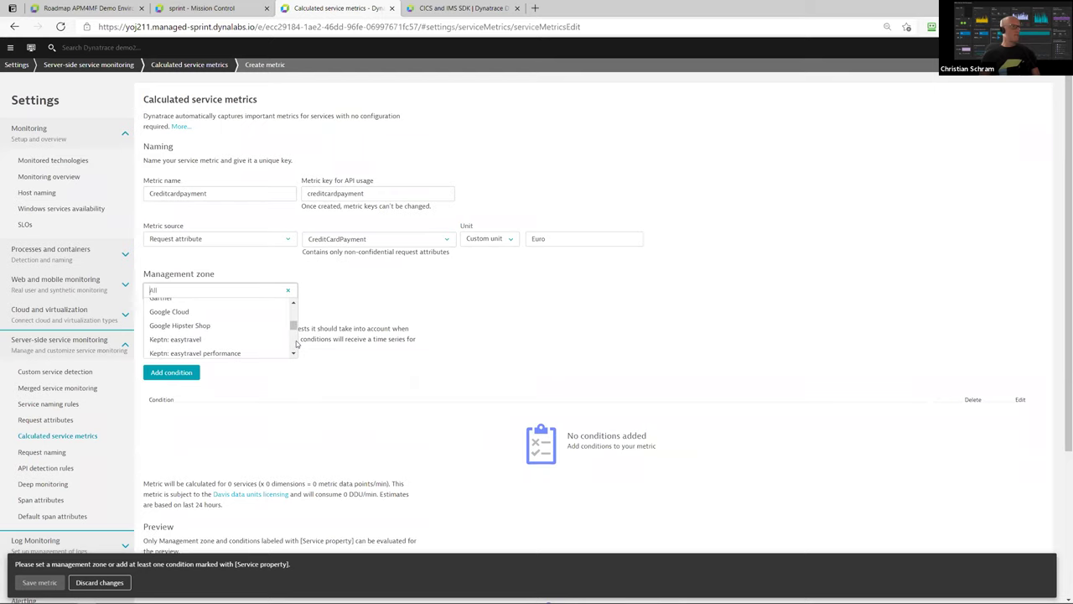
scroll(295, 344, "down", 4)
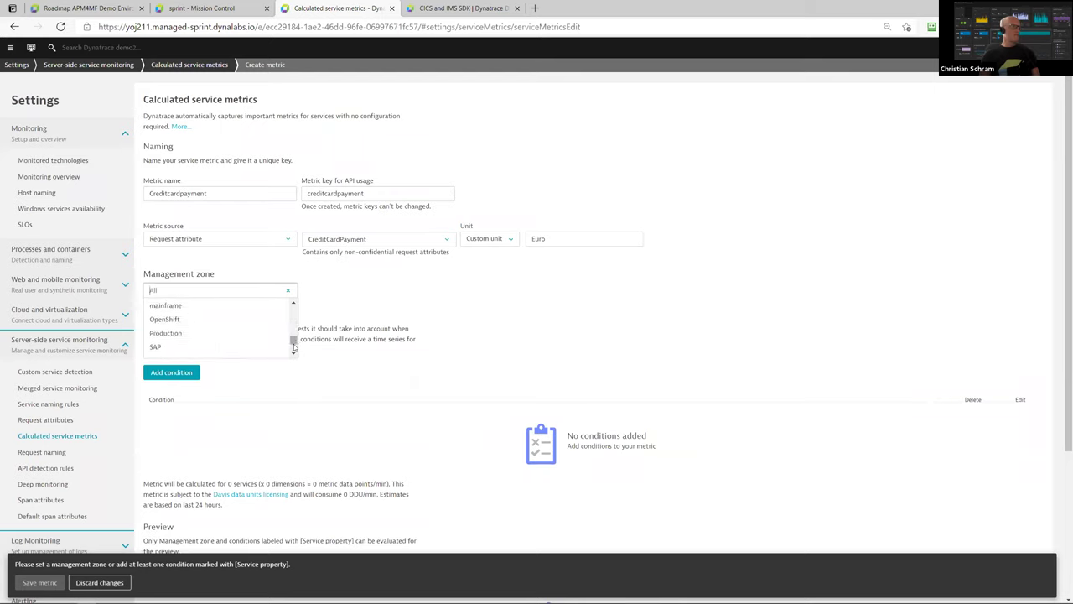
left_click(165, 306)
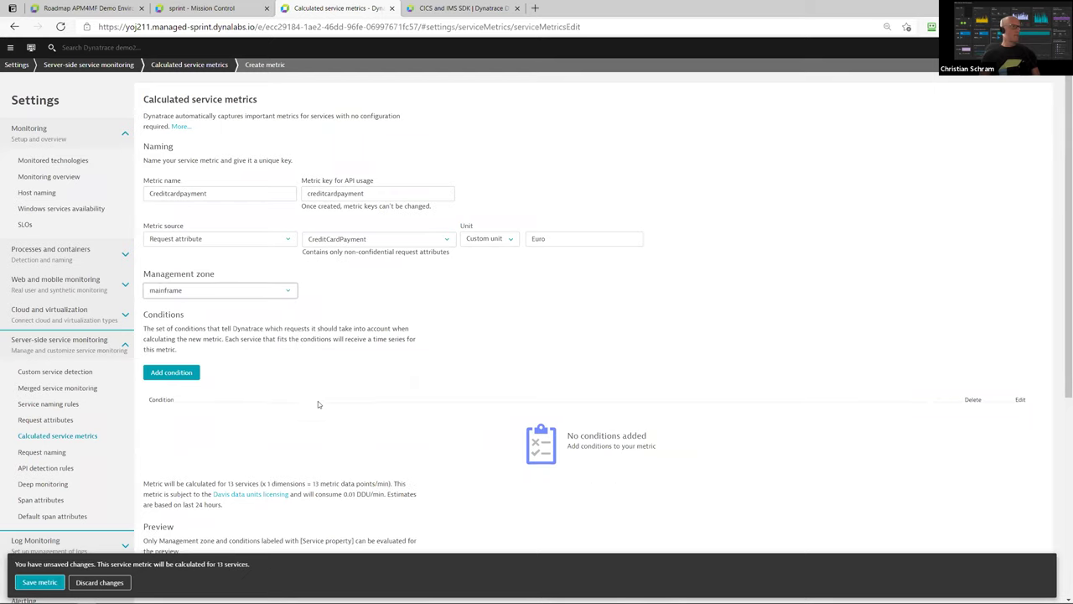
- Look at the condition options without adding one, then try to save the Creditcardpayment metric
left_click(178, 374)
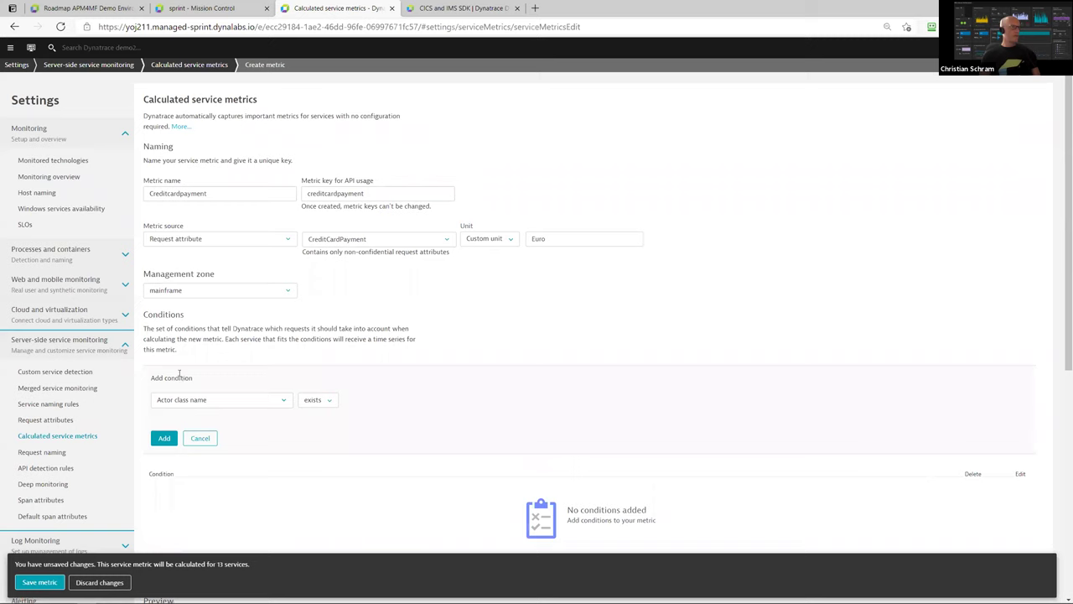
left_click(201, 441)
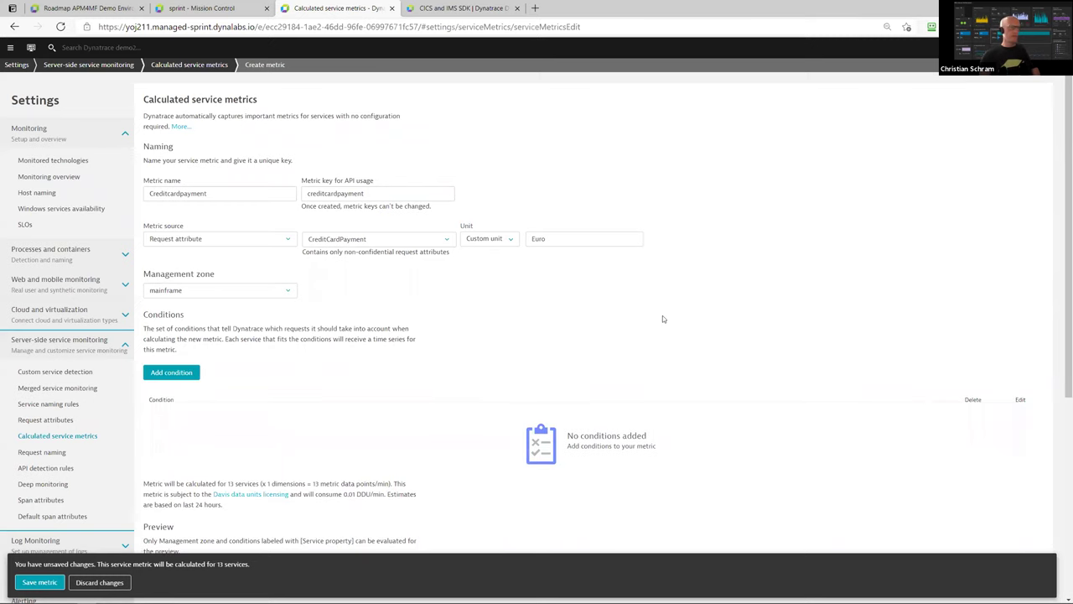
scroll(587, 344, "down", 3)
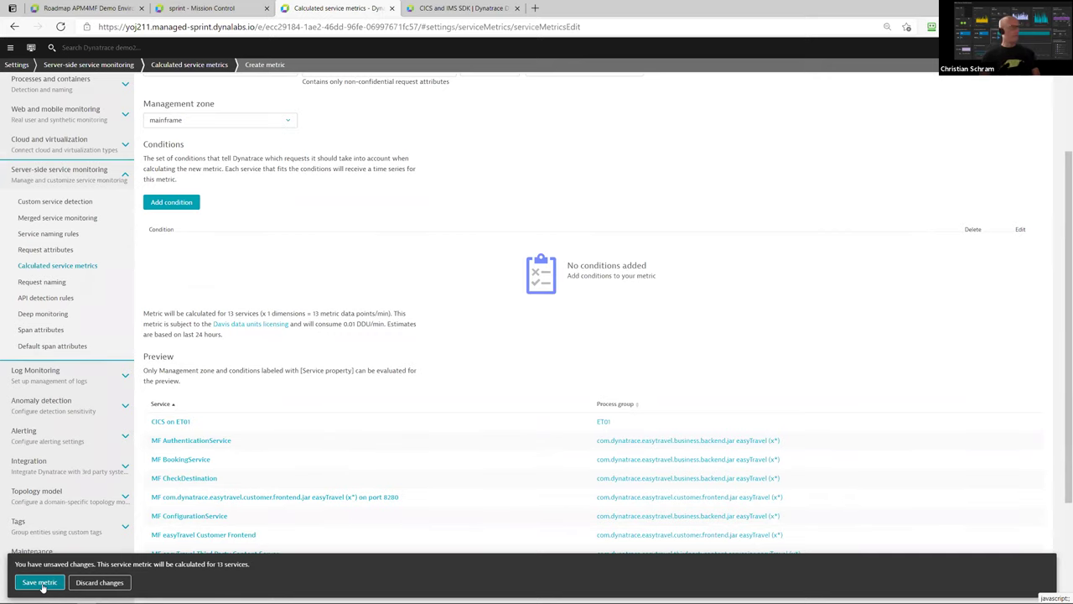
left_click(41, 583)
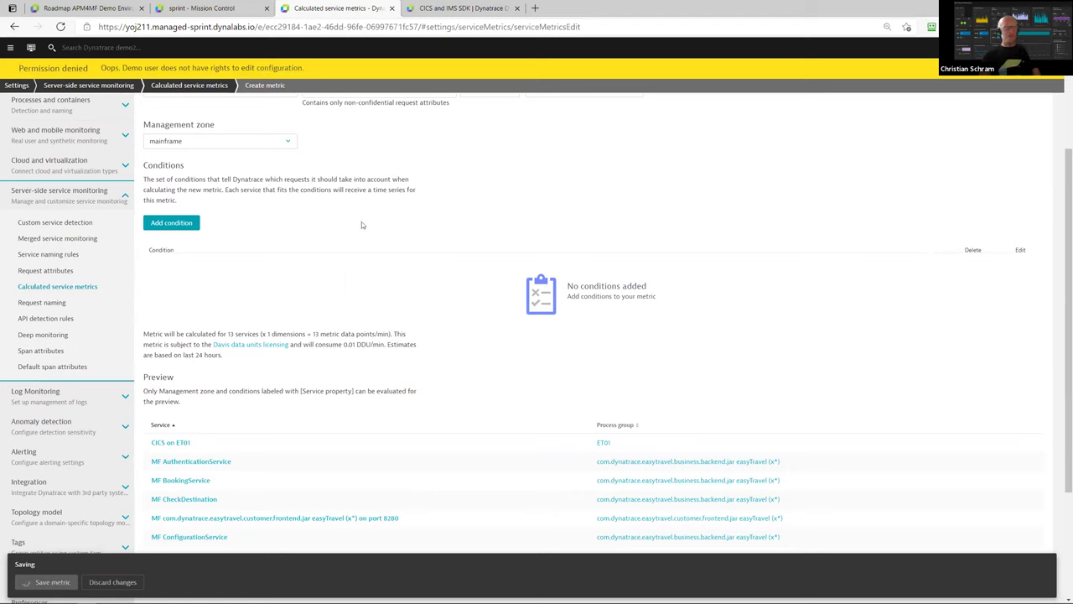
scroll(438, 201, "up", 3)
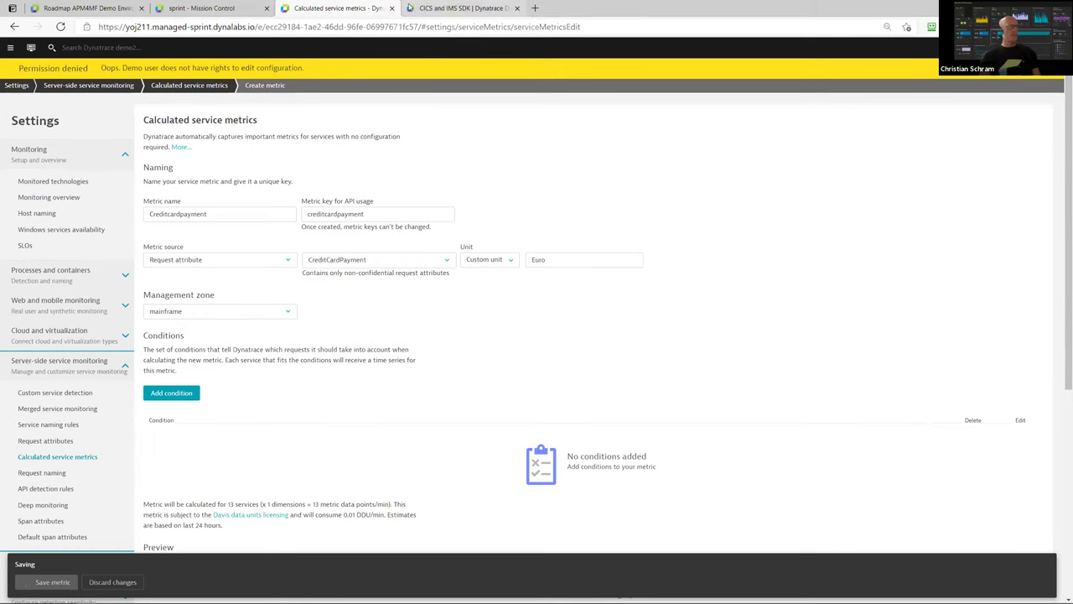
left_click(84, 8)
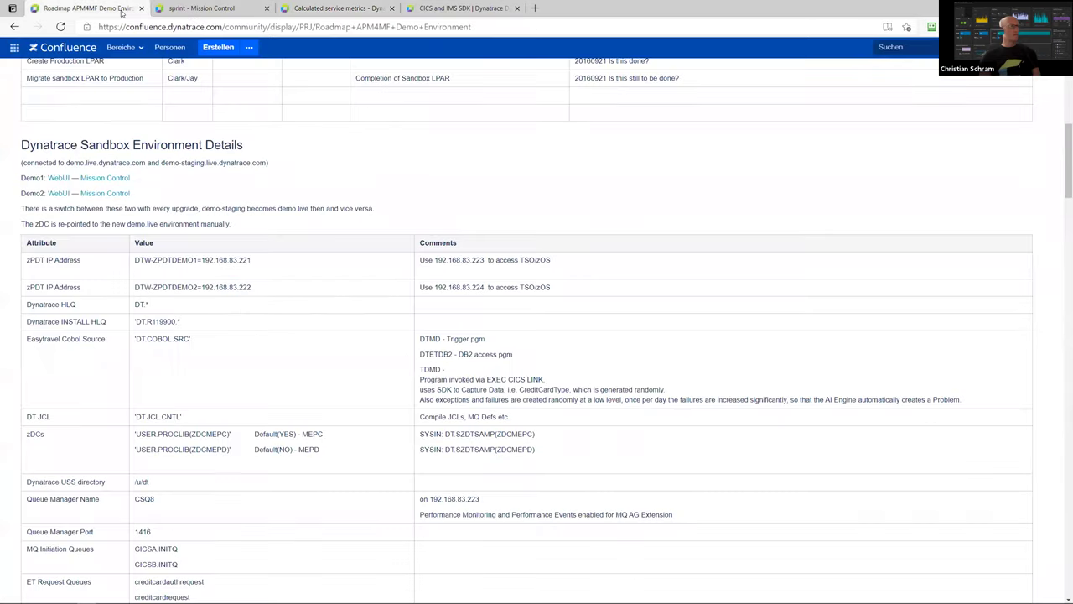
left_click(426, 5)
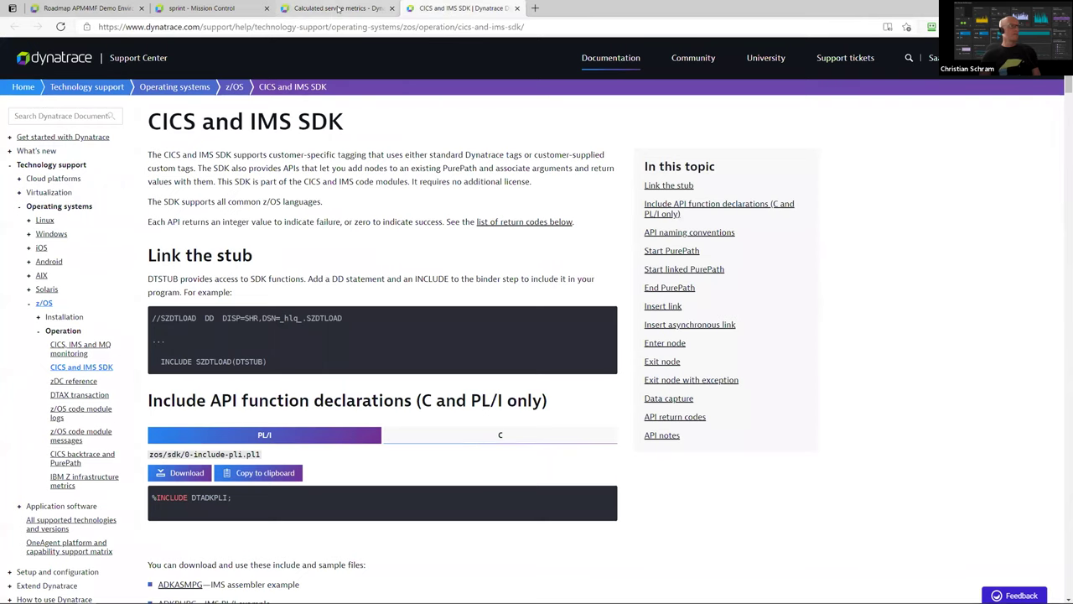
left_click(338, 8)
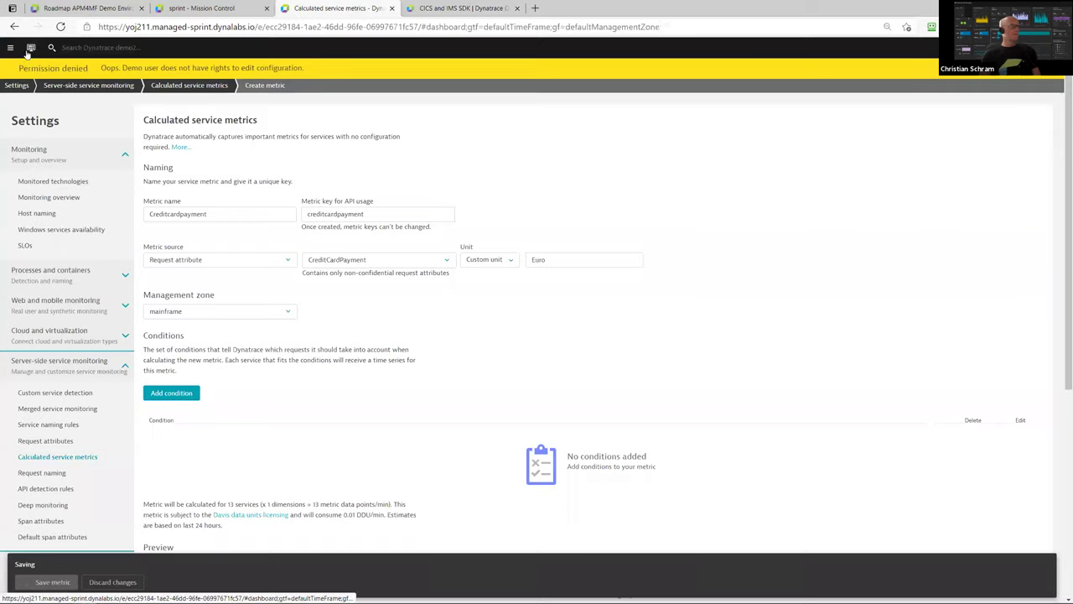
- Put the IBM zSeries Performance dashboard in edit mode and shrink the CICS on ET01 service tile to about half its width
left_click(30, 49)
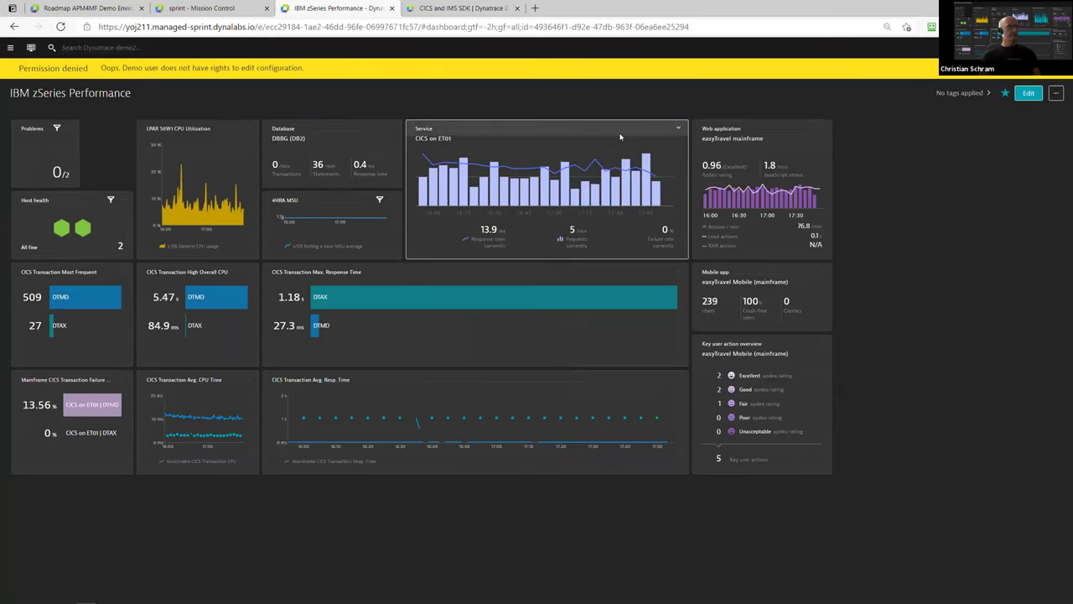
left_click(1032, 97)
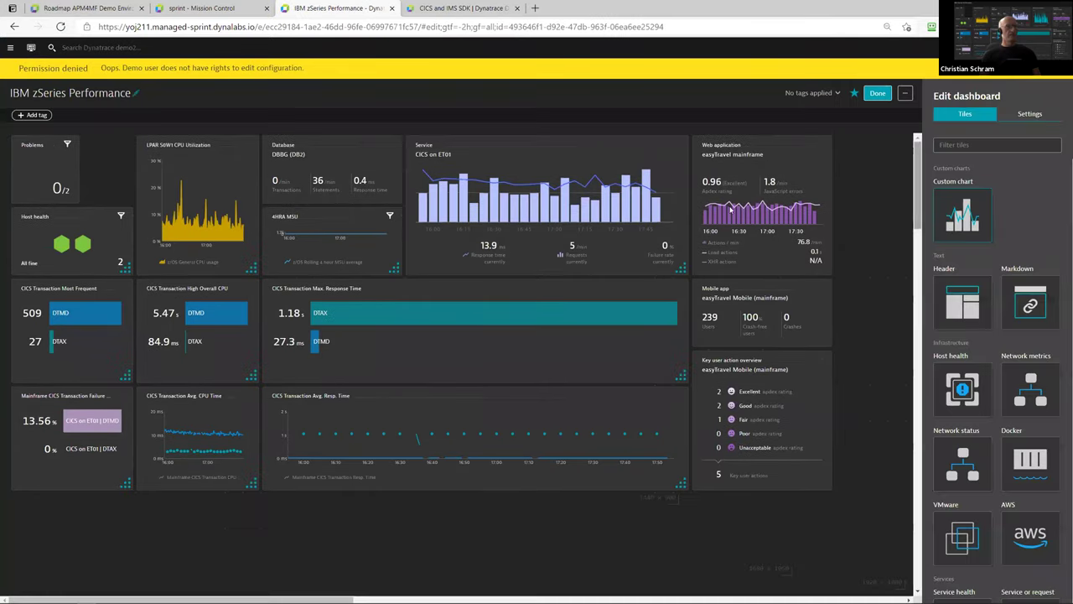
left_click(682, 267)
left_click_drag(686, 274, 546, 277)
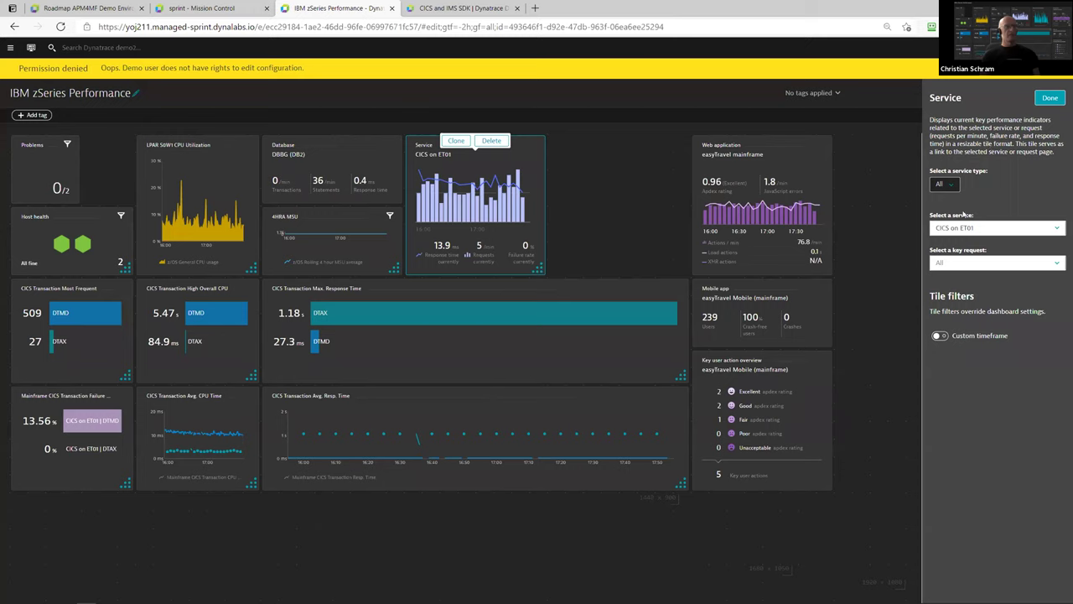
left_click(1049, 98)
- Add a custom chart tile beside the CICS on ET01 tile and open the metric selection in its configuration
mouse_move(964, 220)
left_mouse_down()
mouse_move(955, 202)
mouse_move(620, 201)
left_mouse_up()
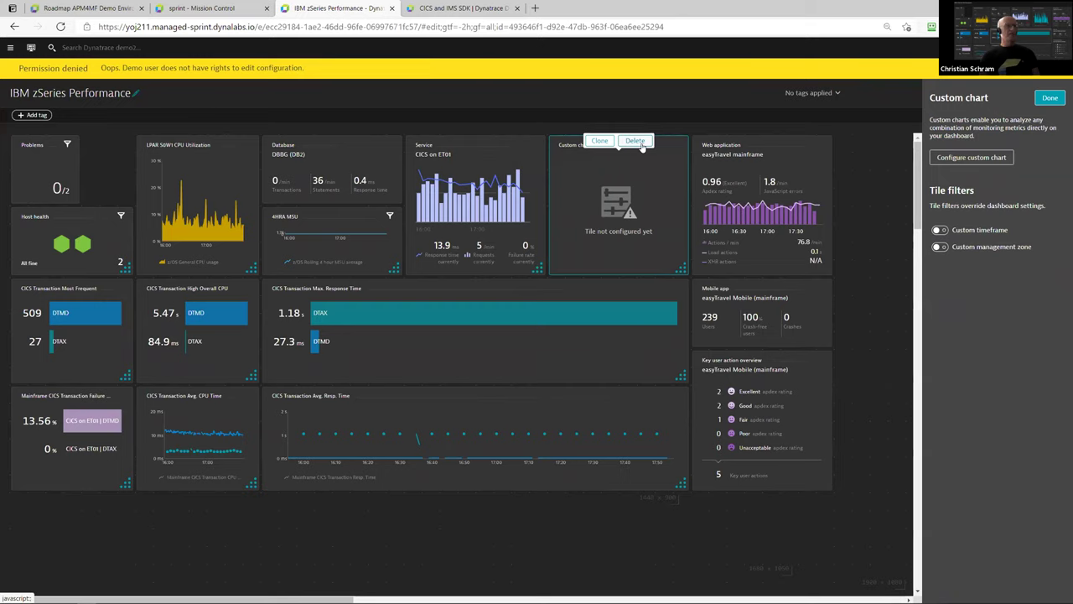
left_click(956, 158)
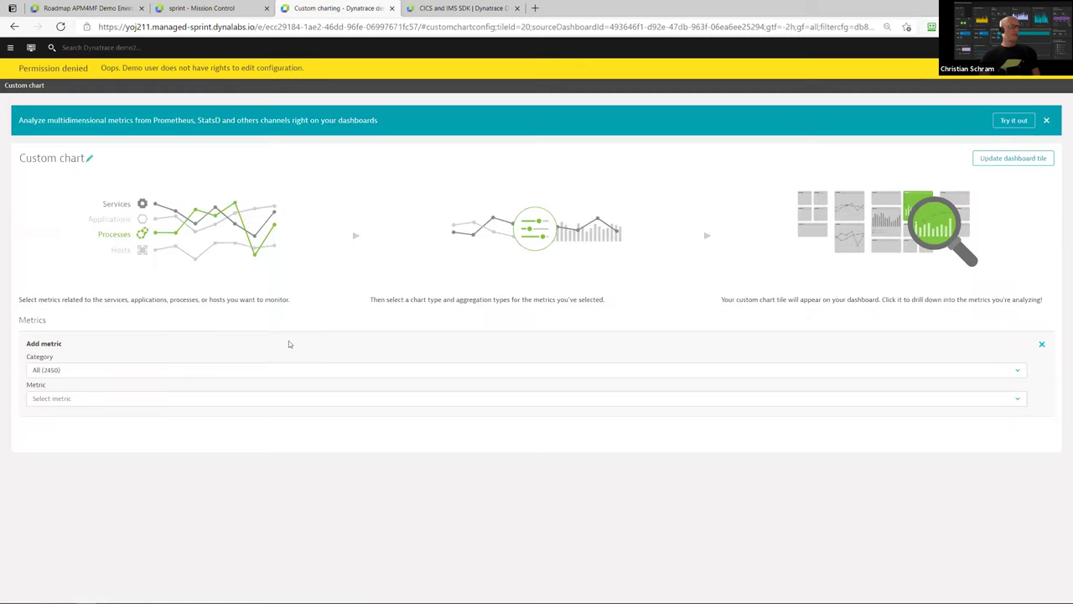
left_click(64, 398)
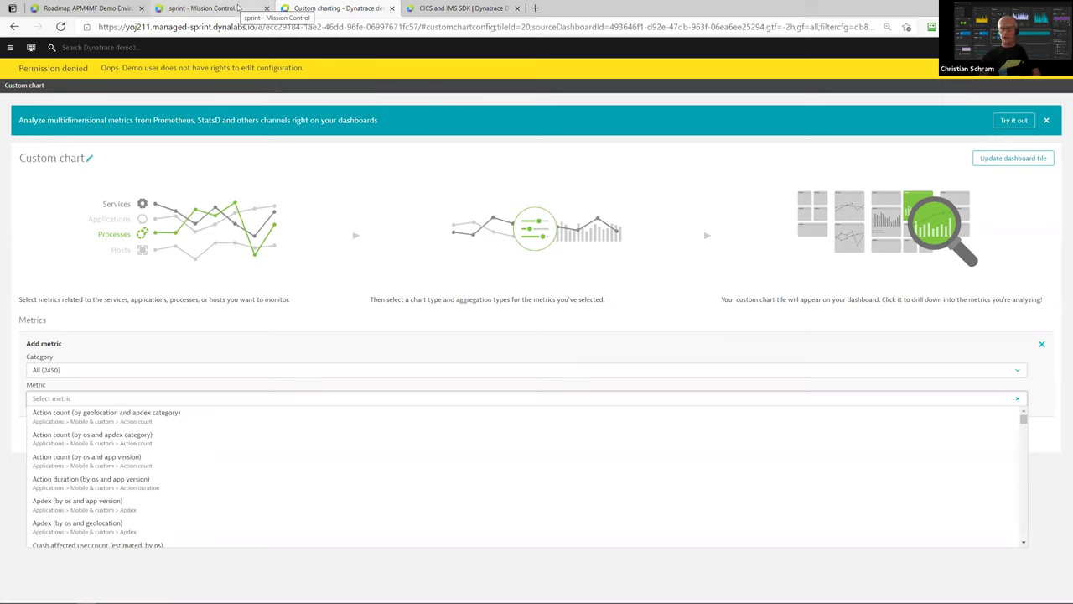
- Close the custom charting browser tab and load demo.live.dynatrace.com in a new tab
left_click(490, 7)
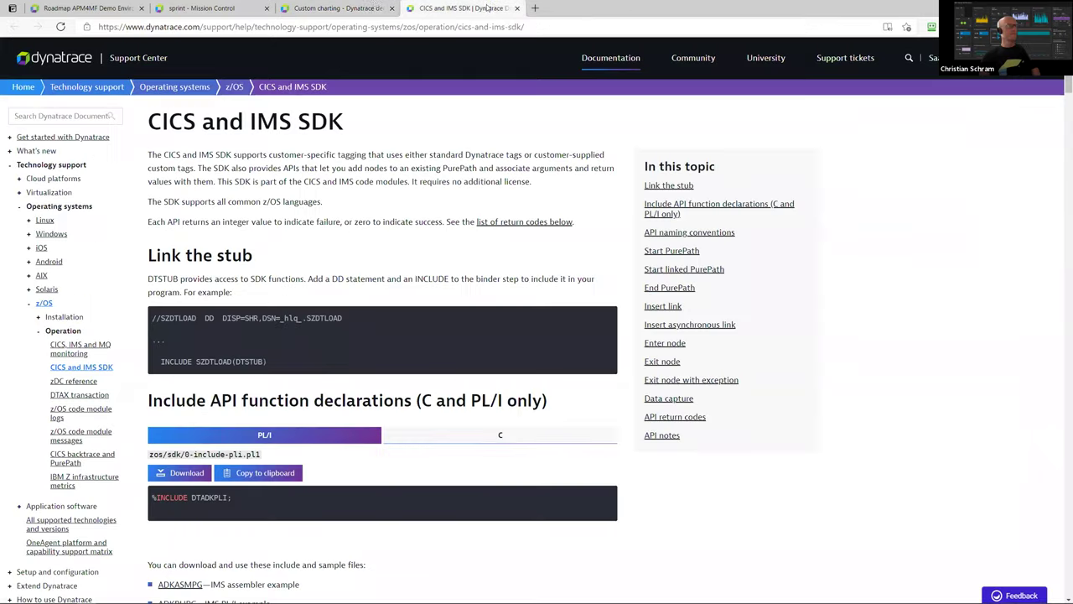
left_click(369, 7)
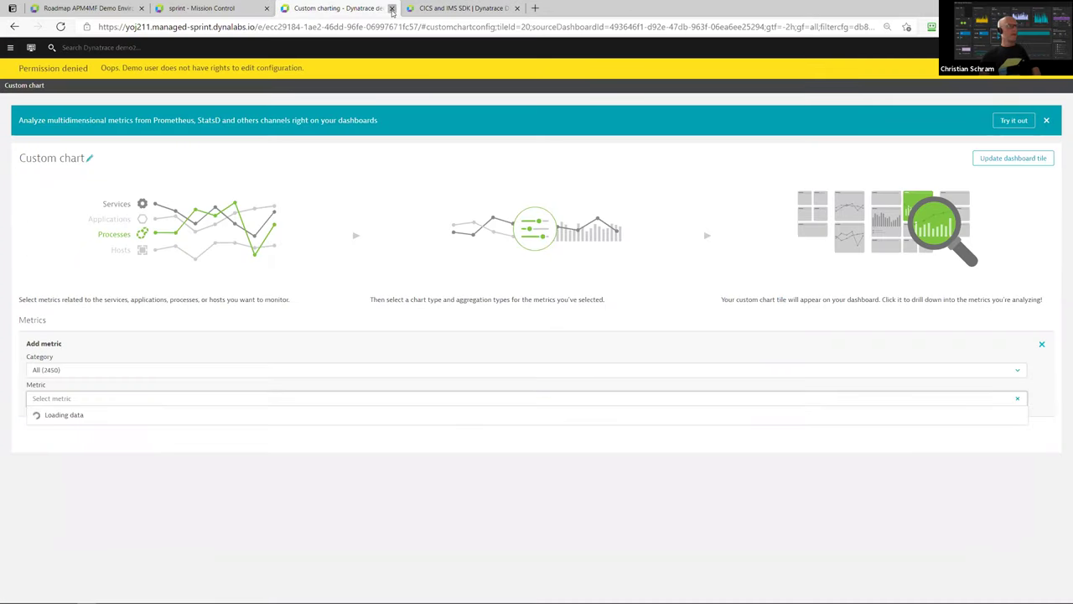
left_click(390, 8)
mouse_move(496, 597)
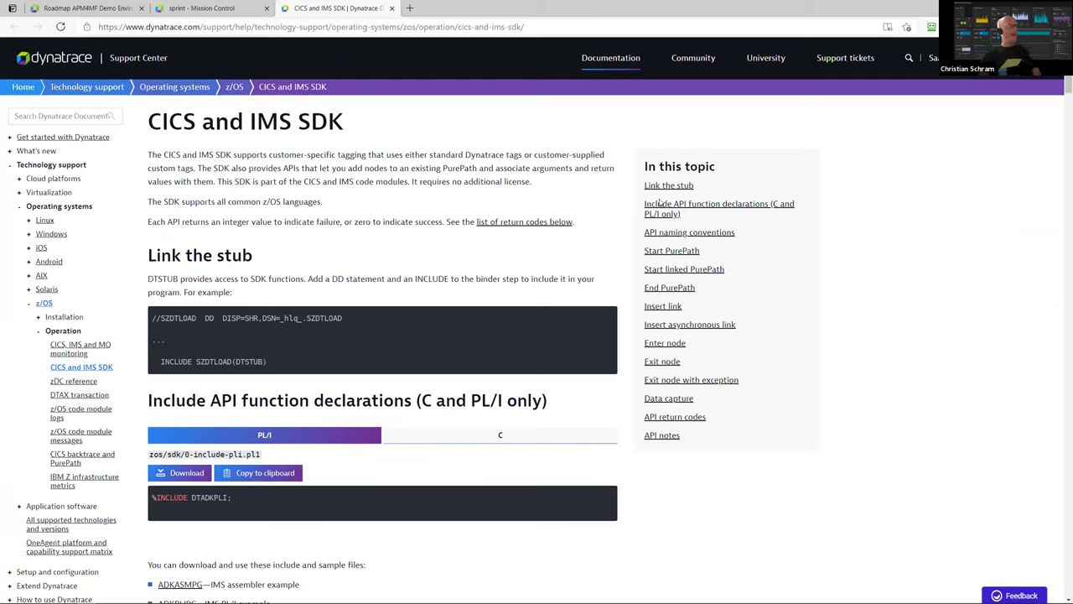
left_click(411, 8)
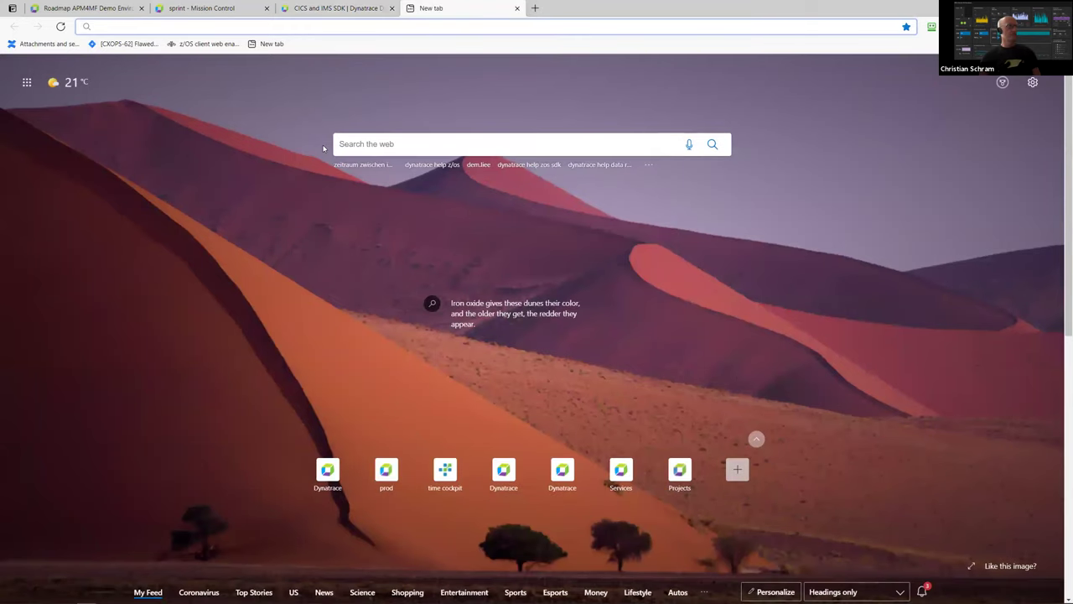
type("demo.live.dynatrace.com")
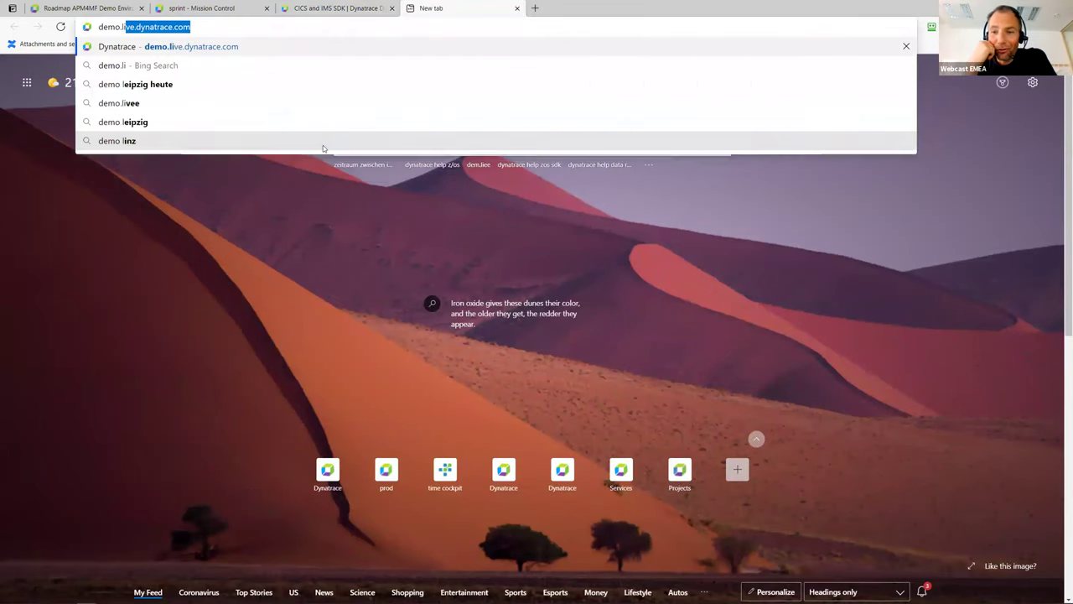
key("Return")
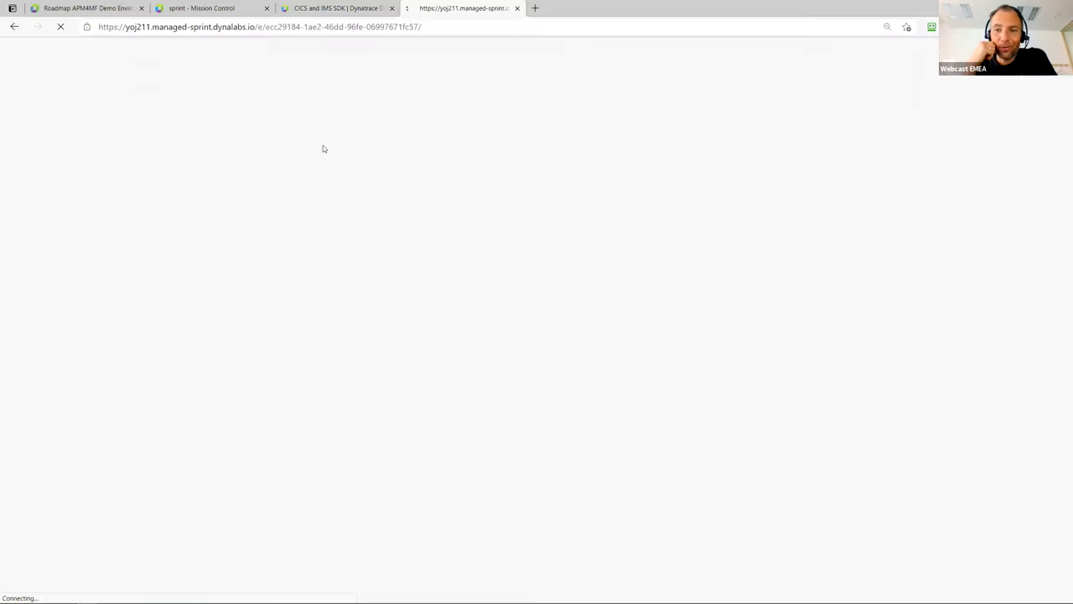